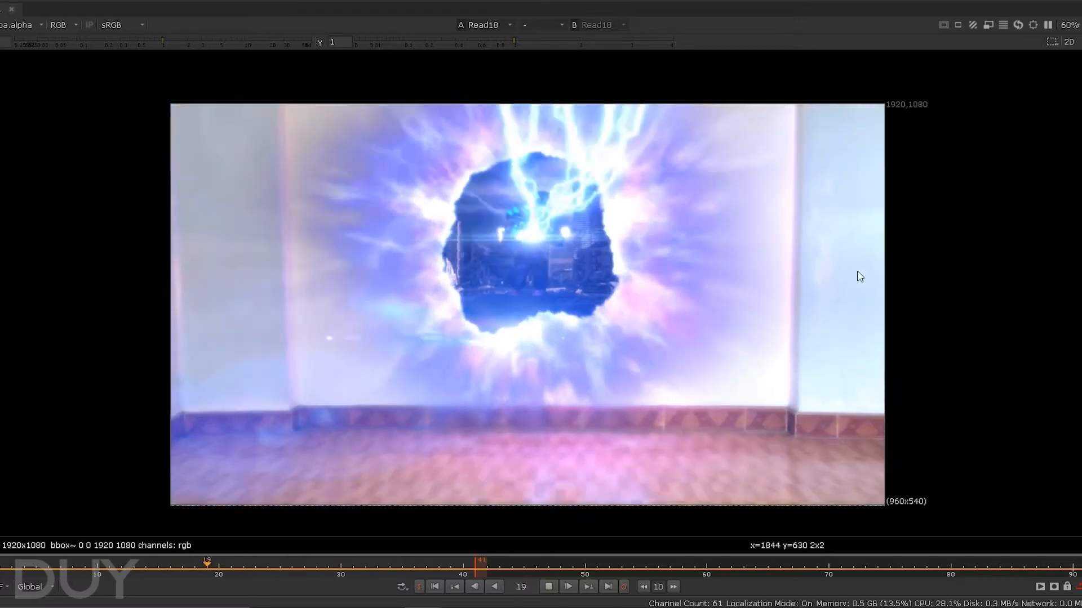
# Play back the final Read18 composite and stop it at frame 26.
pyautogui.press('space')
pyautogui.scroll(2, 383, 315)
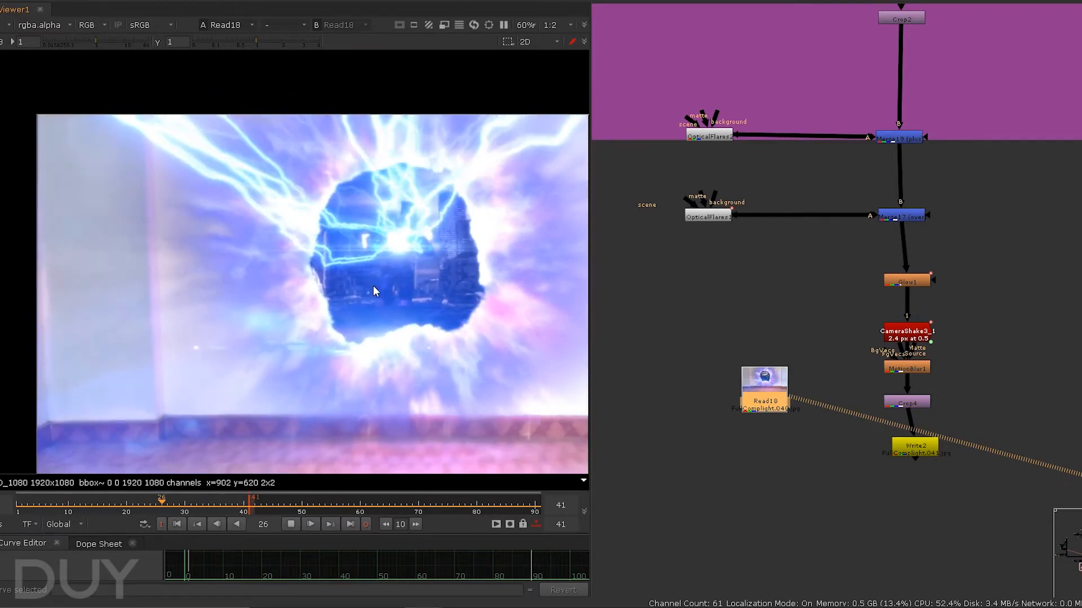
pyautogui.press('k')
pyautogui.scroll(-1, 373, 289)
pyautogui.moveTo(402, 330); pyautogui.dragTo(382, 359, button='middle')
pyautogui.scroll(-4, 797, 273)
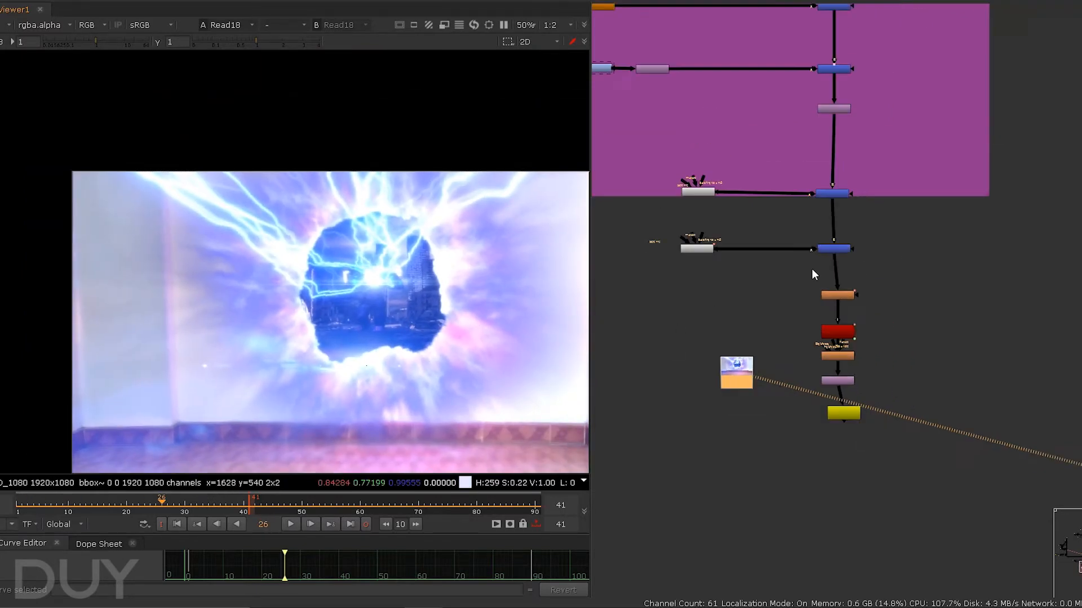
# Examine the node graph from the output nodes up to the Monster, Grade_mask and Depth Mask groups.
pyautogui.scroll(-5, 820, 371)
pyautogui.scroll(-2, 820, 351)
pyautogui.moveTo(824, 275); pyautogui.dragTo(851, 475, button='middle')
pyautogui.scroll(-4, 831, 376)
pyautogui.scroll(6, 811, 242)
pyautogui.moveTo(866, 268); pyautogui.dragTo(718, 277, button='middle')
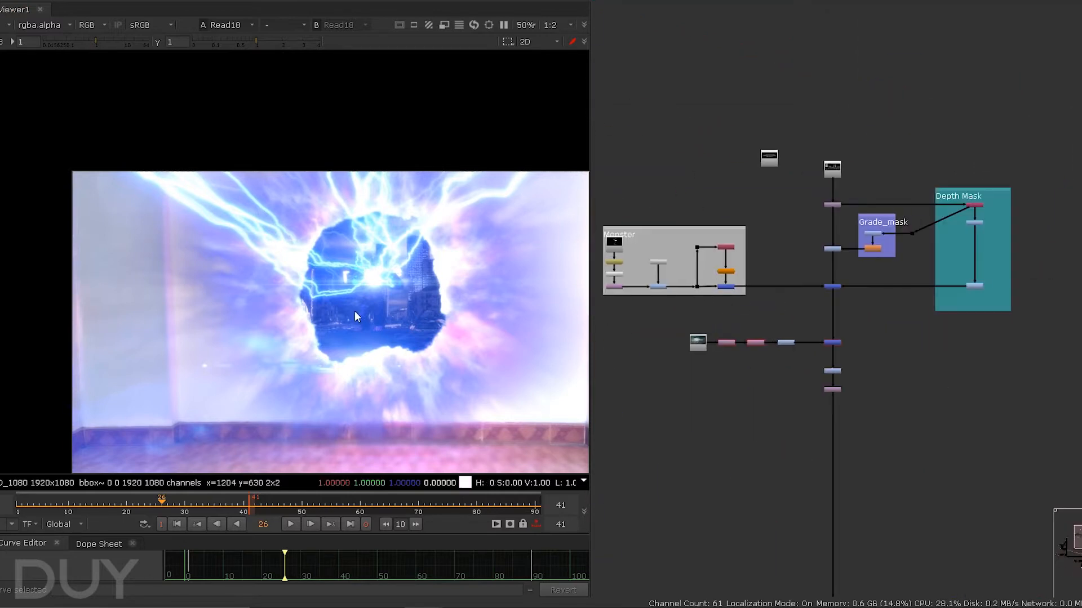
# Scrub the final composite back to frame 3 and inspect the monster inside the portal up close.
pyautogui.scroll(2, 424, 271)
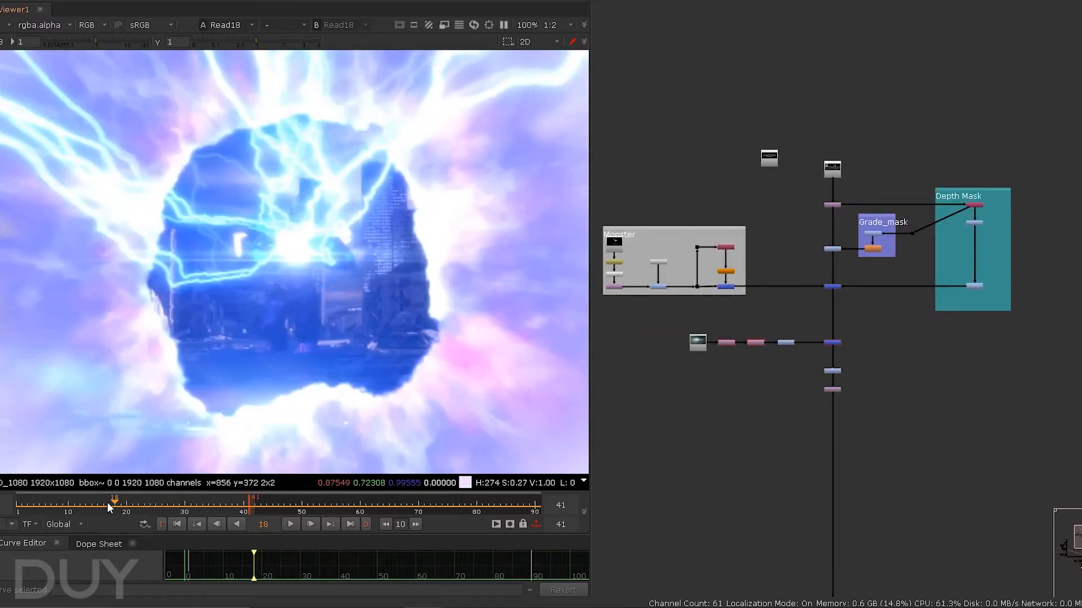
pyautogui.moveTo(117, 505); pyautogui.dragTo(79, 505)
pyautogui.click(28, 505)
pyautogui.scroll(5, 271, 232)
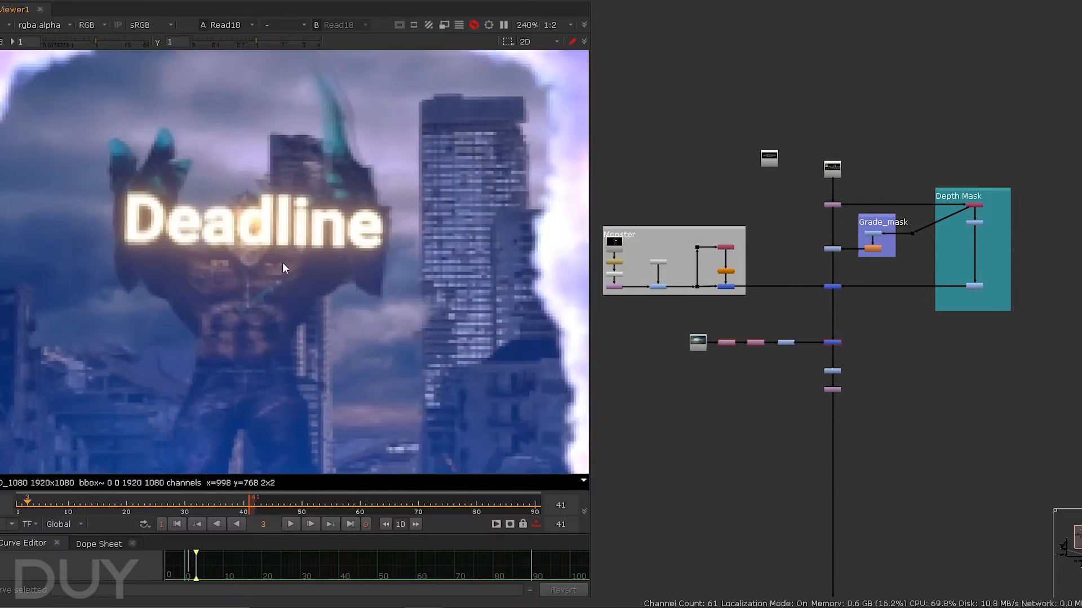
pyautogui.scroll(-5, 282, 262)
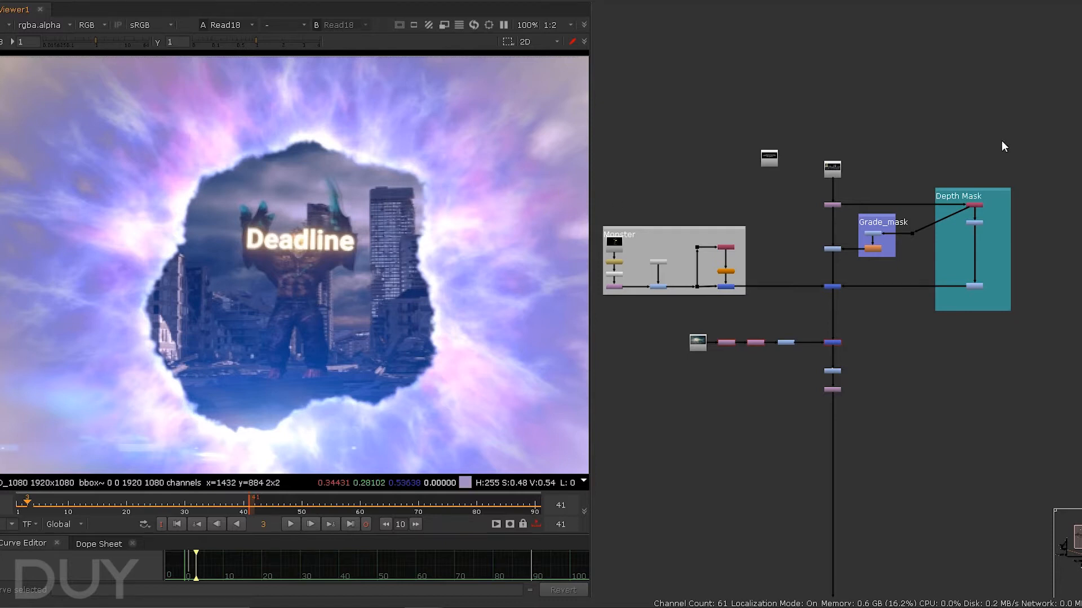
# Examine the Monster group, then the Read17 background plate and Read19 light branch in the node graph.
pyautogui.moveTo(882, 253); pyautogui.dragTo(917, 314, button='middle')
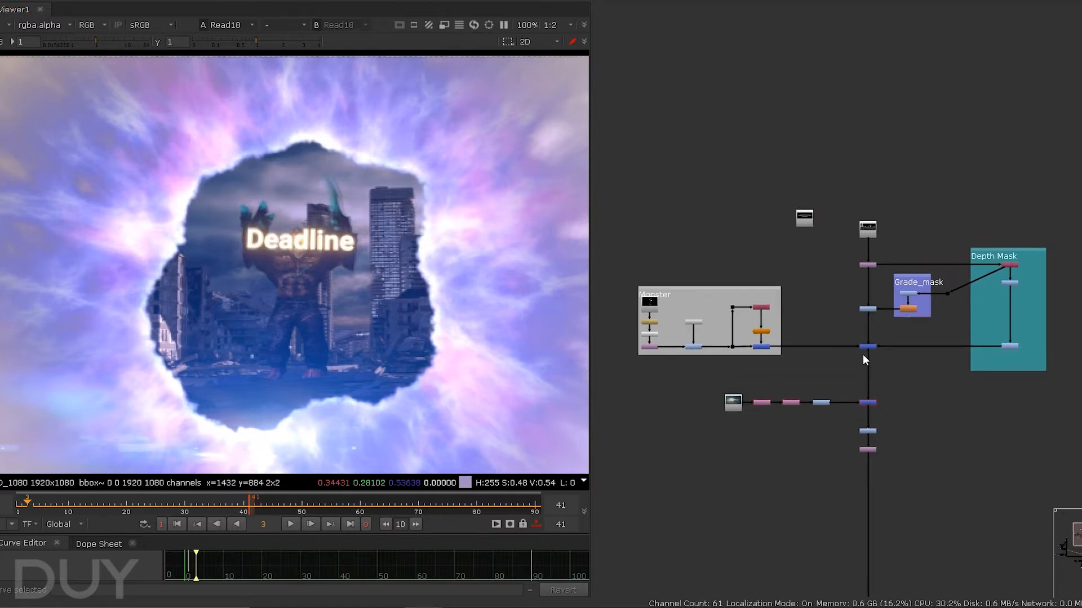
pyautogui.moveTo(939, 369); pyautogui.dragTo(1047, 365, button='middle')
pyautogui.scroll(4, 789, 314)
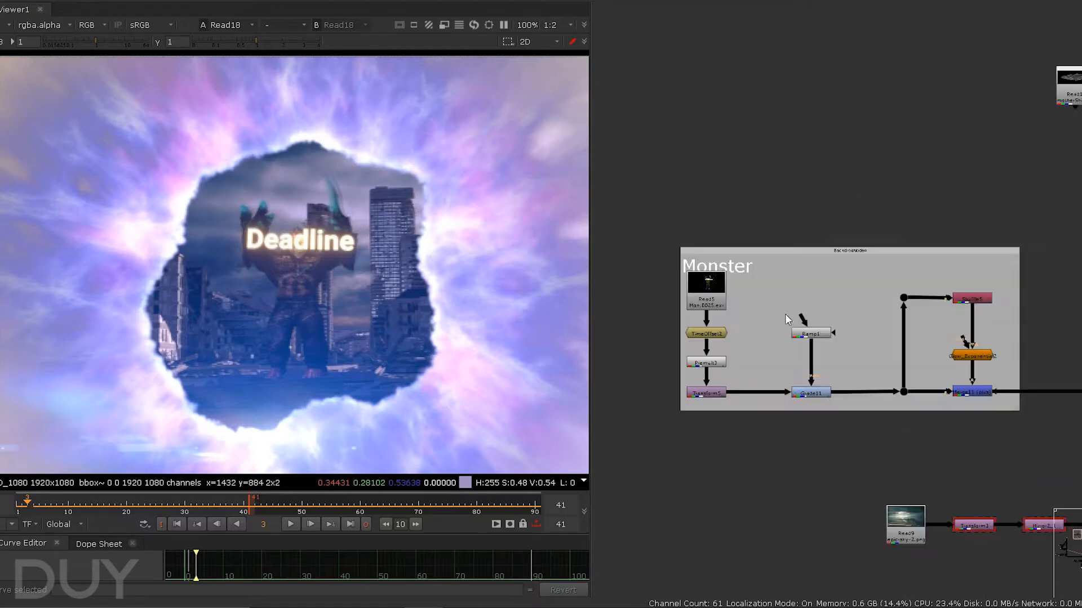
pyautogui.scroll(1, 785, 313)
pyautogui.scroll(-3, 785, 313)
pyautogui.moveTo(1070, 242); pyautogui.dragTo(867, 390, button='middle')
pyautogui.moveTo(930, 273); pyautogui.dragTo(809, 375, button='middle')
pyautogui.scroll(5, 878, 221)
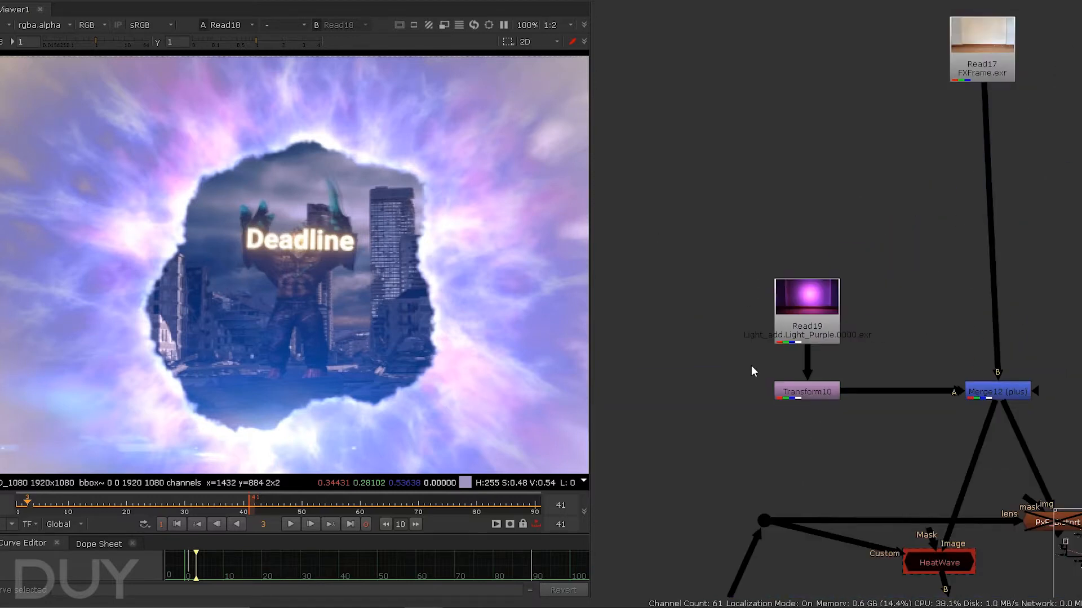
# Show the portal texture Read16 in the viewer and fit the image.
pyautogui.scroll(-5, 751, 365)
pyautogui.scroll(5, 815, 231)
pyautogui.moveTo(677, 366); pyautogui.dragTo(836, 492)
pyautogui.press('1')
pyautogui.scroll(-3, 299, 333)
pyautogui.scroll(-4, 329, 316)
pyautogui.click(329, 316)
pyautogui.moveTo(317, 389); pyautogui.dragTo(295, 346, button='middle')
pyautogui.press('f')
# Examine how the Shadow and Portal groups and the HeatWave node connect to the main branch.
pyautogui.scroll(-5, 741, 467)
pyautogui.scroll(2, 799, 404)
pyautogui.moveTo(852, 335); pyautogui.dragTo(924, 156, button='middle')
pyautogui.scroll(2, 752, 381)
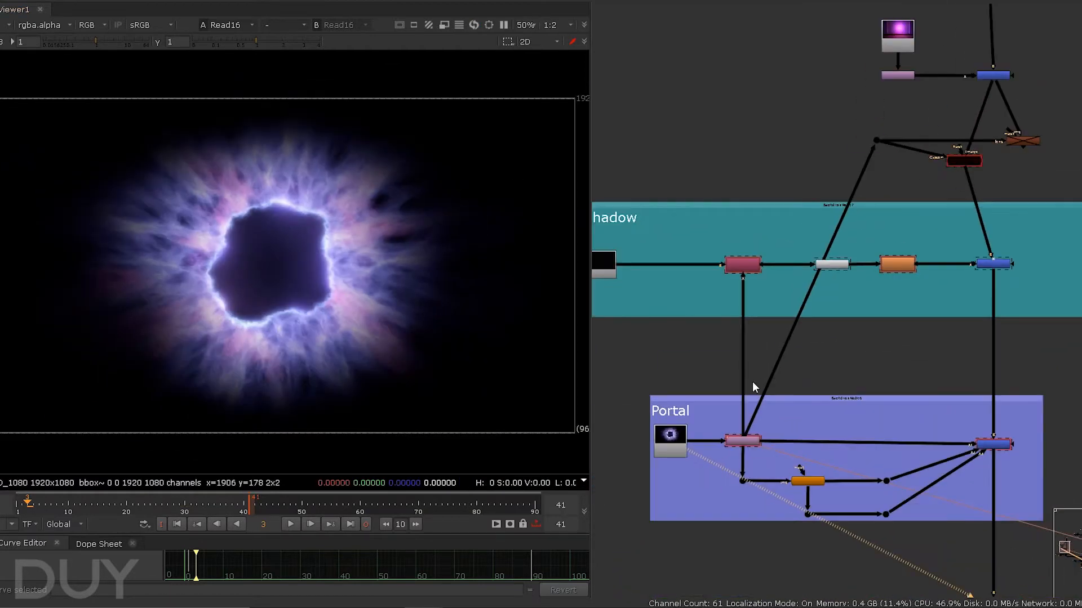
pyautogui.scroll(-3, 722, 465)
pyautogui.scroll(4, 735, 478)
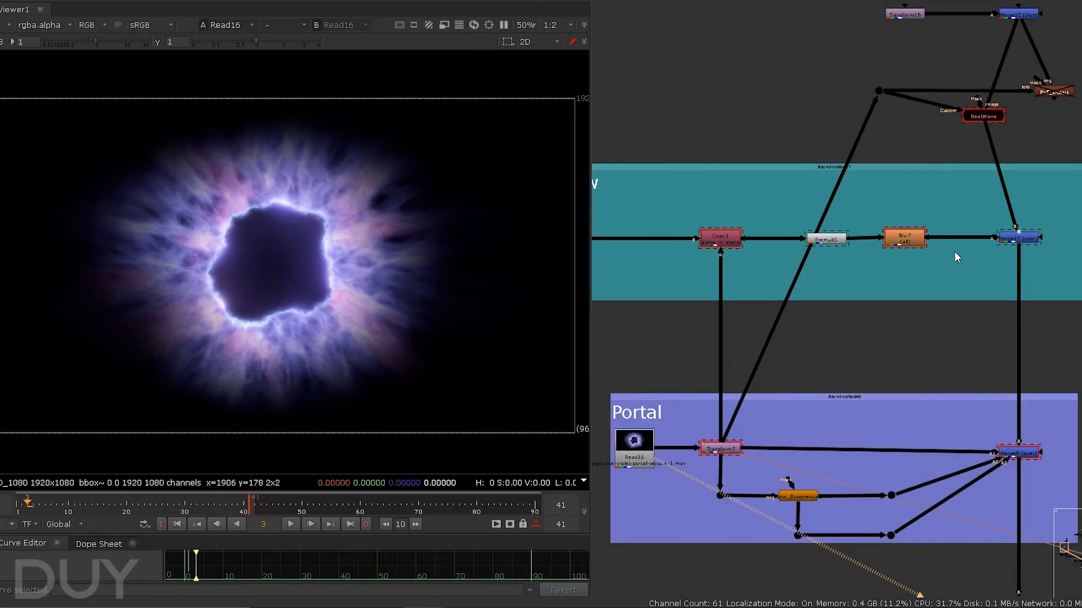
pyautogui.scroll(-3, 954, 252)
pyautogui.moveTo(961, 239); pyautogui.dragTo(897, 539, button='middle')
pyautogui.scroll(6, 890, 374)
pyautogui.moveTo(897, 421); pyautogui.dragTo(892, 245, button='middle')
pyautogui.scroll(-1, 811, 285)
pyautogui.scroll(-4, 790, 286)
pyautogui.moveTo(704, 193); pyautogui.dragTo(1012, 467)
pyautogui.click(977, 419)
# Show the purple light pass Read19 in the viewer.
pyautogui.scroll(4, 860, 309)
pyautogui.moveTo(912, 222); pyautogui.dragTo(925, 534, button='middle')
pyautogui.moveTo(742, 157); pyautogui.dragTo(1013, 379)
pyautogui.press('1')
pyautogui.click(991, 366)
pyautogui.moveTo(1025, 210); pyautogui.dragTo(1031, 210, button='middle')
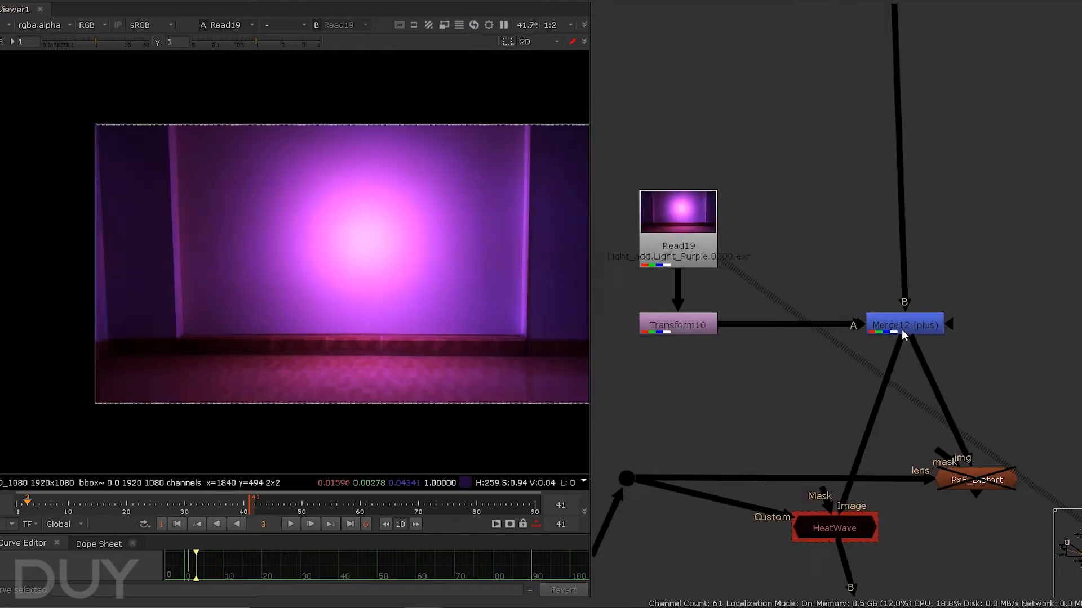
# Examine the Read19 light pass and its path through Transform10 into Merge12.
pyautogui.moveTo(901, 329); pyautogui.dragTo(939, 330, button='middle')
pyautogui.scroll(3, 721, 229)
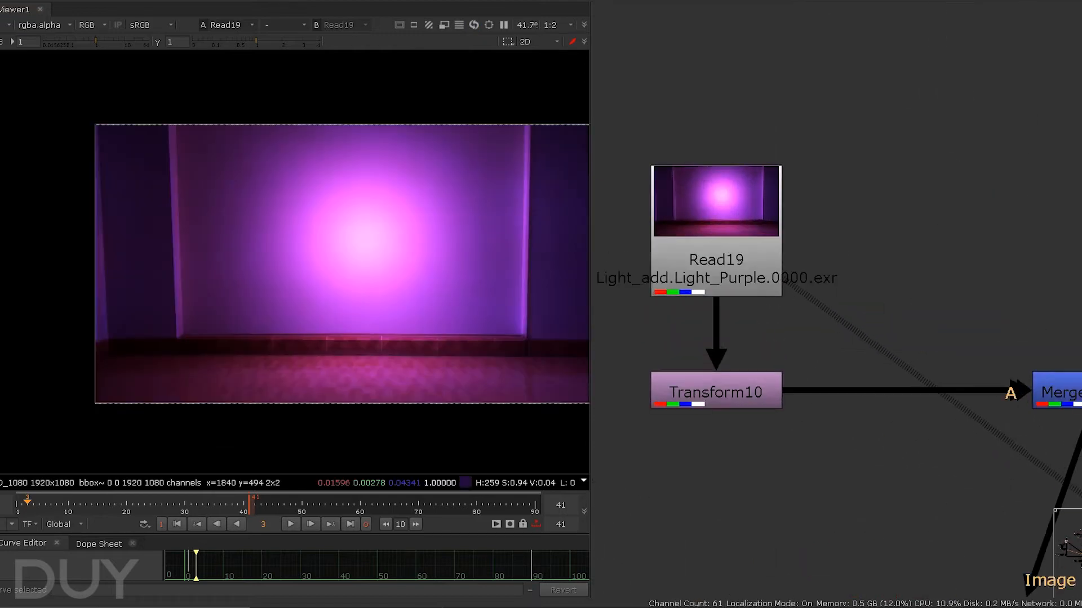
pyautogui.scroll(-2, 986, 176)
pyautogui.scroll(4, 905, 289)
pyautogui.moveTo(781, 253); pyautogui.dragTo(769, 245, button='middle')
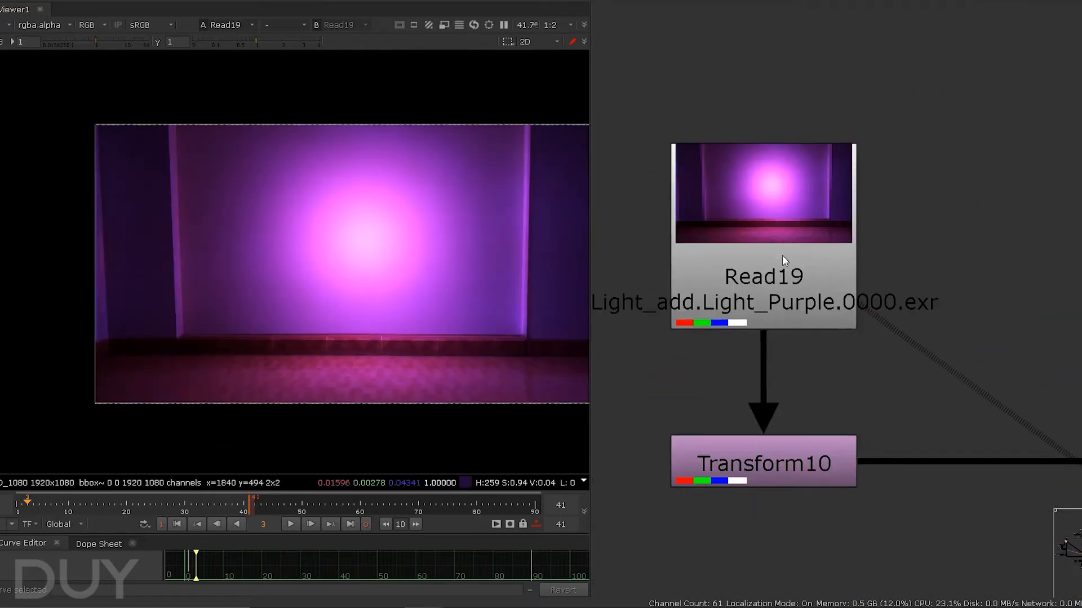
pyautogui.moveTo(616, 102); pyautogui.dragTo(924, 364)
pyautogui.click(985, 280)
pyautogui.scroll(-5, 925, 325)
pyautogui.moveTo(1020, 384); pyautogui.dragTo(903, 352, button='middle')
pyautogui.scroll(1, 902, 354)
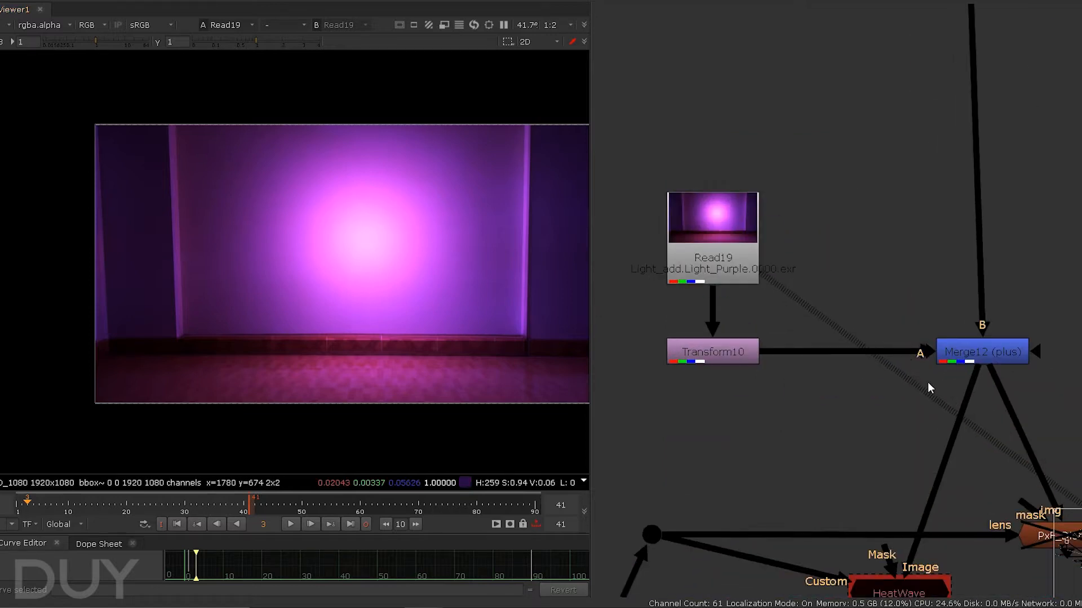
# Show the Merge12 (plus) result of the wall plate with the purple light in the viewer.
pyautogui.scroll(-5, 929, 383)
pyautogui.scroll(-3, 859, 448)
pyautogui.moveTo(889, 396); pyautogui.dragTo(940, 269, button='middle')
pyautogui.moveTo(753, 513); pyautogui.dragTo(746, 471, button='middle')
pyautogui.scroll(4, 990, 261)
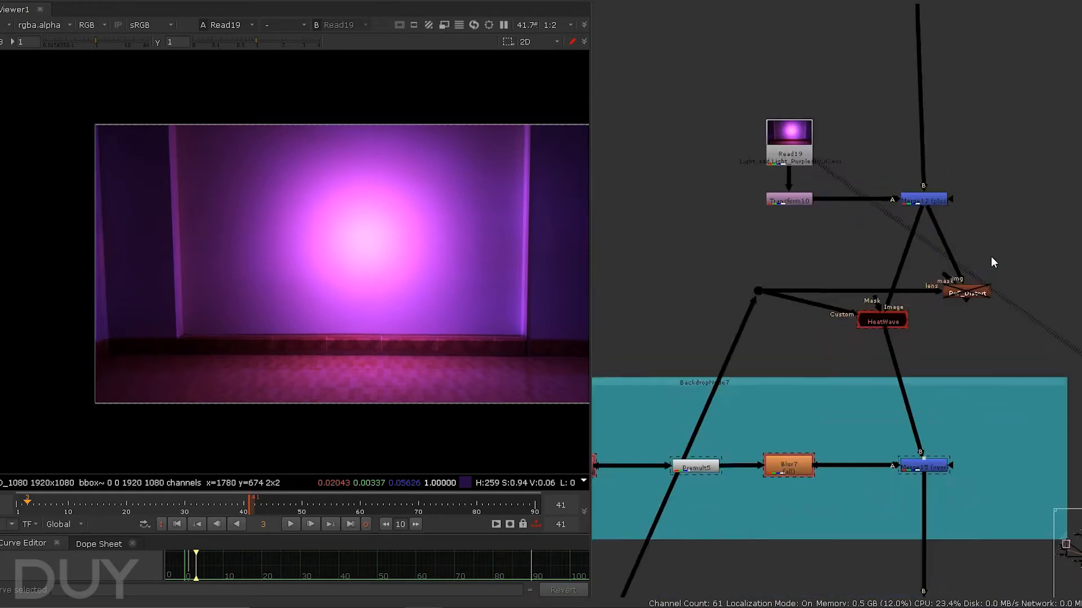
pyautogui.scroll(2, 991, 263)
pyautogui.click(895, 173)
pyautogui.press('1')
# Show the HeatWave output in the viewer and inspect the distortion around the light up close.
pyautogui.scroll(3, 836, 301)
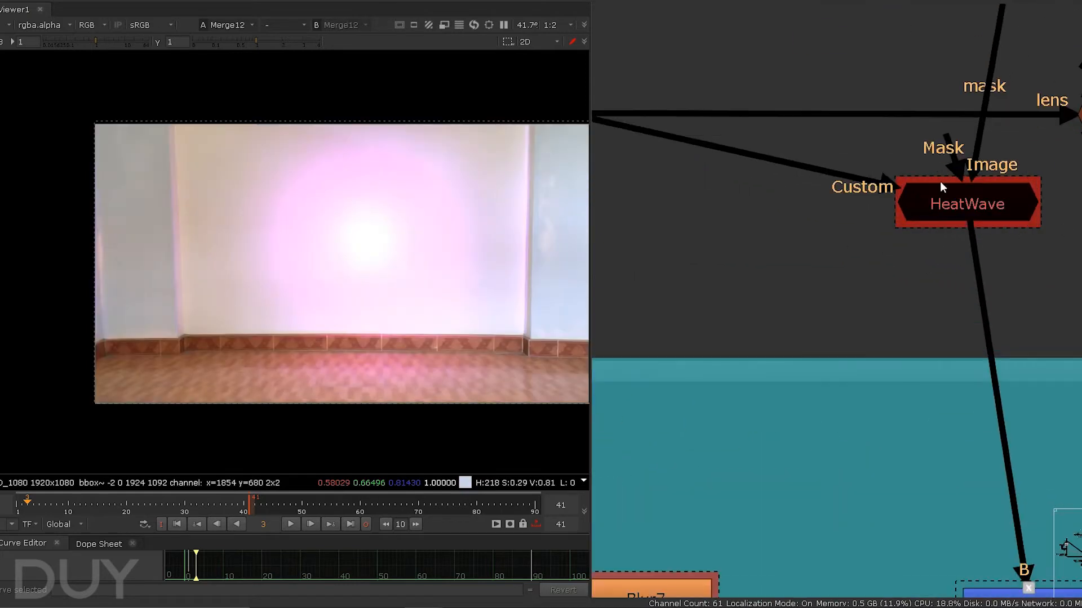
pyautogui.moveTo(940, 181); pyautogui.dragTo(940, 376, button='middle')
pyautogui.scroll(-1, 839, 355)
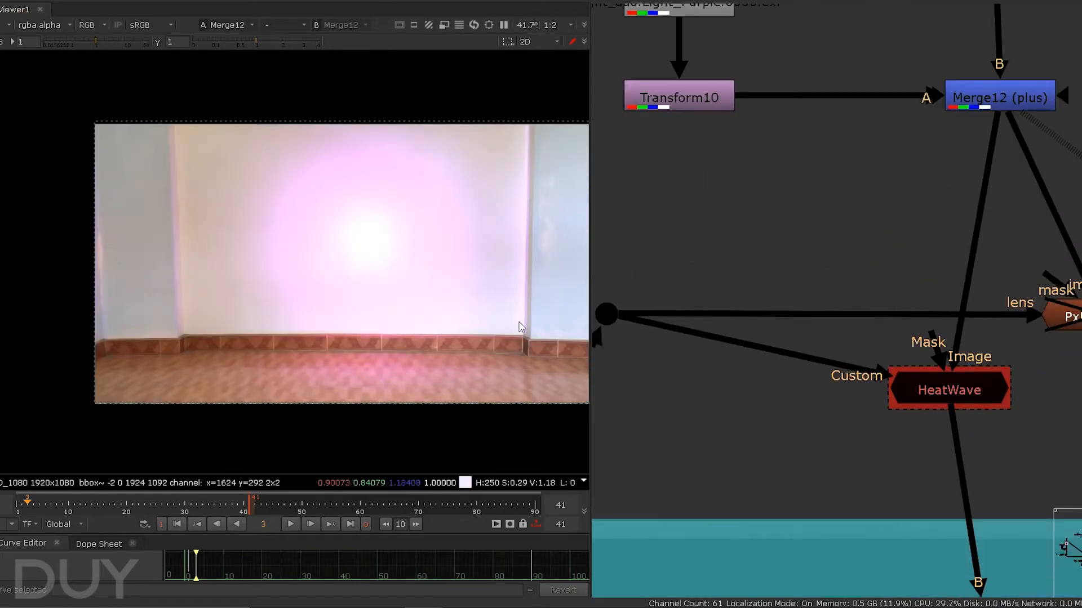
pyautogui.moveTo(888, 306); pyautogui.dragTo(912, 175, button='middle')
pyautogui.click(942, 269)
pyautogui.scroll(3, 945, 275)
pyautogui.press('1')
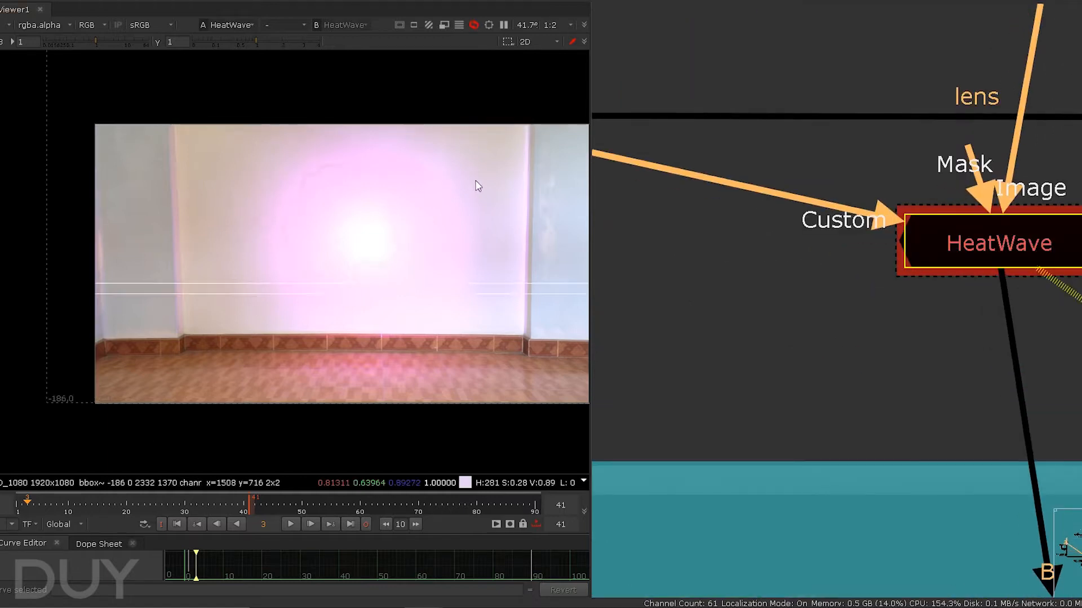
pyautogui.scroll(3, 369, 259)
pyautogui.scroll(2, 366, 253)
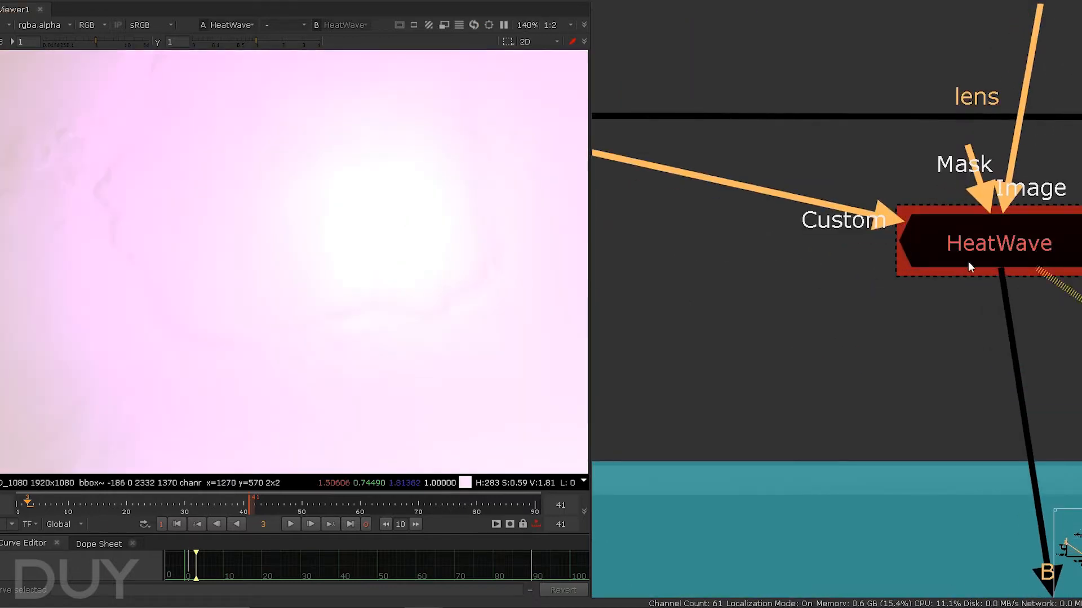
# Toggle the HeatWave node off and on to compare the distortion, then review its properties and close them.
pyautogui.click(999, 222)
pyautogui.press('d')
pyautogui.press('d')
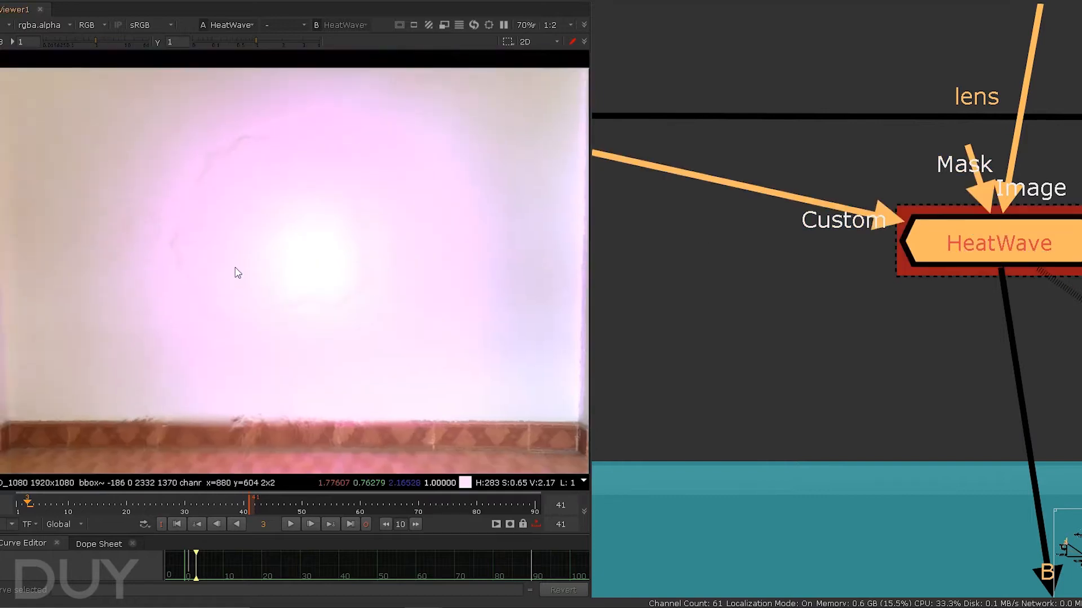
pyautogui.doubleClick(986, 257)
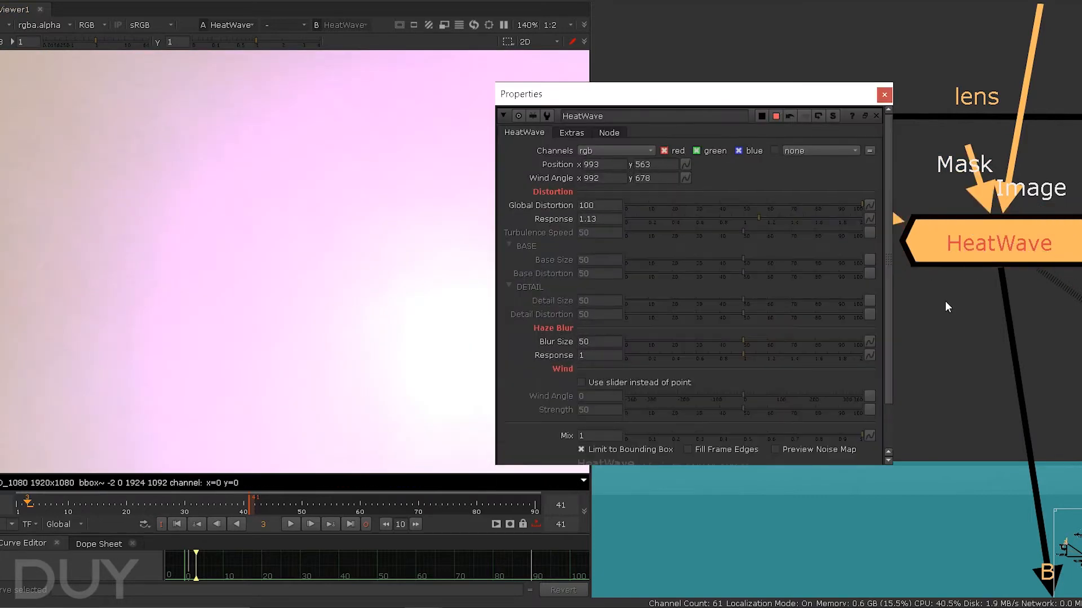
pyautogui.click(883, 94)
# Show the Shadow group's Constant2 node in the viewer.
pyautogui.scroll(-8, 881, 194)
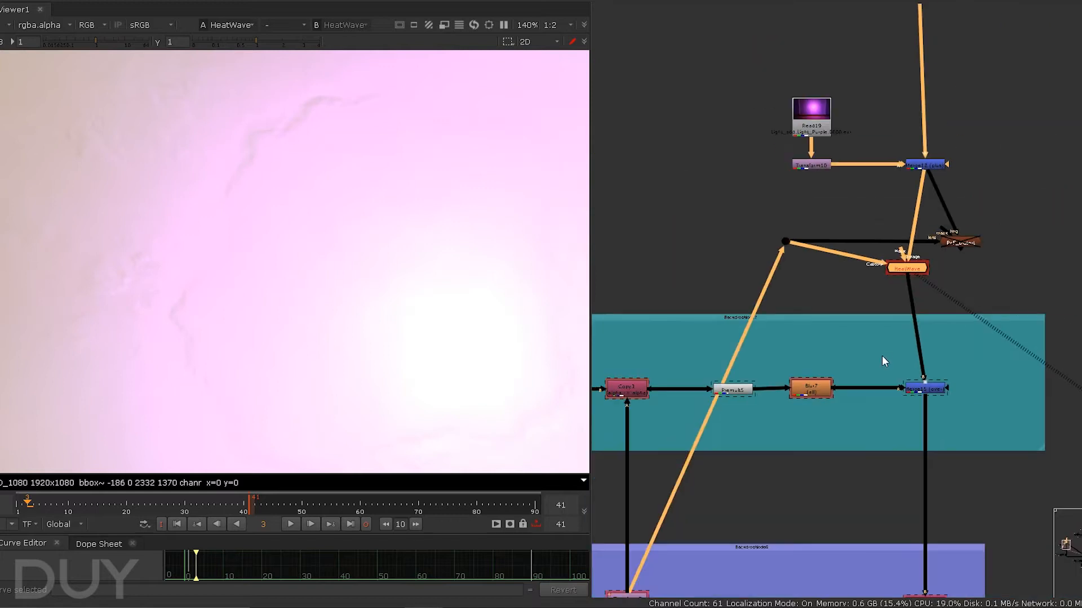
pyautogui.click(900, 292)
pyautogui.moveTo(897, 273); pyautogui.dragTo(1033, 292, button='middle')
pyautogui.moveTo(851, 365); pyautogui.dragTo(931, 276, button='middle')
pyautogui.scroll(3, 805, 282)
pyautogui.keyDown('ctrl'); pyautogui.keyDown('shift'); pyautogui.click(657, 265); pyautogui.keyUp('shift'); pyautogui.keyUp('ctrl')
# Select Copy3 in the Shadow group and trace its inputs from Constant2 and the portal's Transform7.
pyautogui.scroll(-3, 834, 333)
pyautogui.scroll(-1, 844, 339)
pyautogui.moveTo(811, 304); pyautogui.dragTo(679, 286, button='middle')
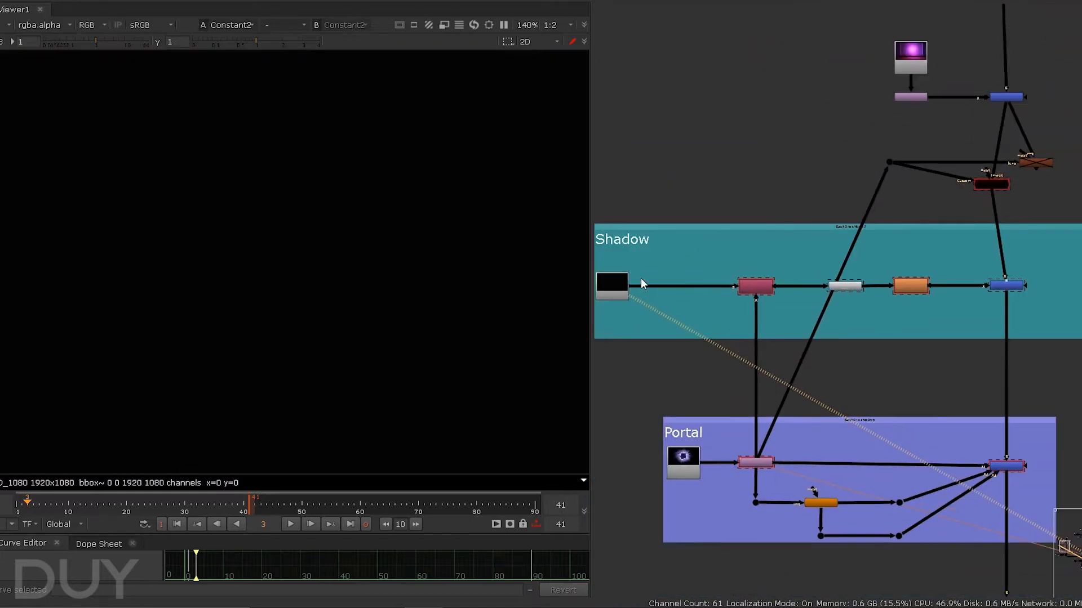
pyautogui.scroll(5, 743, 299)
pyautogui.moveTo(746, 267); pyautogui.dragTo(829, 272, button='middle')
pyautogui.click(830, 273)
pyautogui.scroll(-4, 887, 397)
pyautogui.moveTo(866, 507); pyautogui.dragTo(799, 252, button='middle')
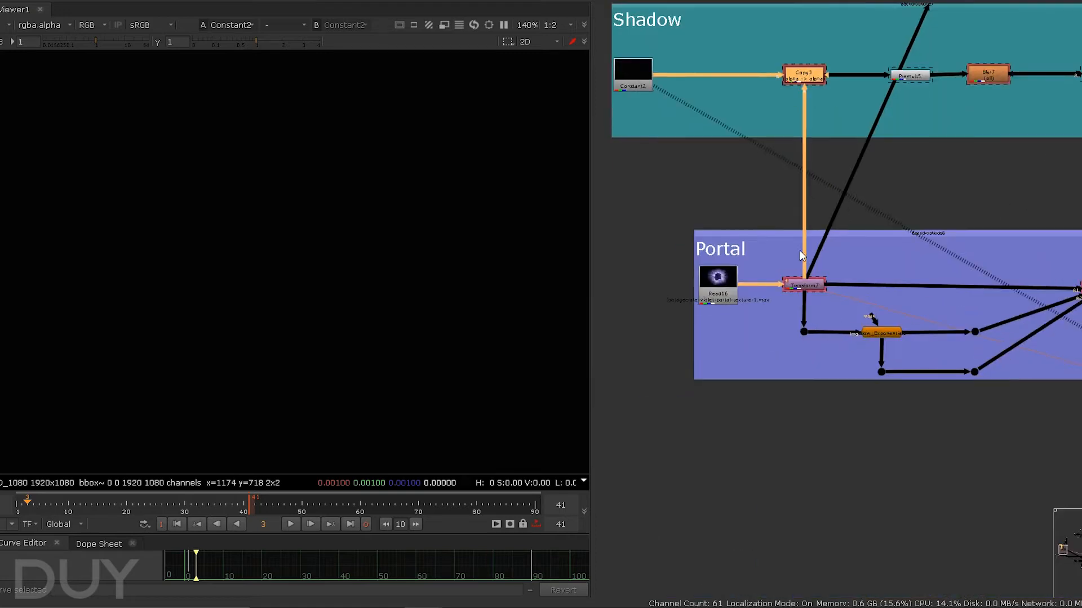
pyautogui.scroll(3, 798, 254)
pyautogui.scroll(-3, 799, 259)
pyautogui.moveTo(910, 141); pyautogui.dragTo(871, 275, button='middle')
pyautogui.moveTo(1048, 168); pyautogui.dragTo(947, 176, button='middle')
# Examine the shadow branch from Copy3 through Premult5 and Blur7 to its merge.
pyautogui.scroll(1, 947, 176)
pyautogui.scroll(2, 948, 175)
pyautogui.moveTo(781, 45); pyautogui.dragTo(1033, 86, button='middle')
pyautogui.scroll(1, 813, 179)
pyautogui.scroll(-3, 814, 180)
pyautogui.scroll(-1, 952, 179)
pyautogui.moveTo(951, 182); pyautogui.dragTo(949, 64, button='middle')
# Show Merge8 in the viewer with both glow branches disconnected from it.
pyautogui.click(699, 277)
pyautogui.press('1')
pyautogui.click(786, 339)
pyautogui.moveTo(985, 276); pyautogui.dragTo(913, 275, button='middle')
pyautogui.scroll(-3, 264, 278)
pyautogui.moveTo(264, 278); pyautogui.dragTo(189, 183, button='middle')
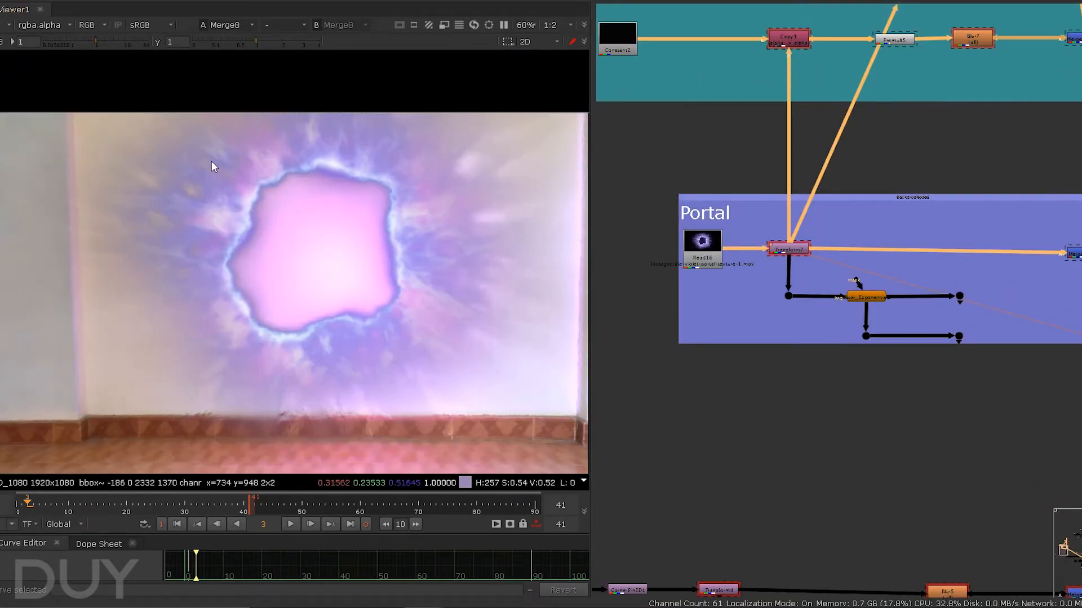
# Examine the Portal group from Read16 across to Merge8.
pyautogui.scroll(2, 716, 265)
pyautogui.moveTo(624, 162); pyautogui.dragTo(748, 286)
pyautogui.scroll(-2, 917, 283)
pyautogui.moveTo(918, 283); pyautogui.dragTo(660, 290, button='middle')
pyautogui.scroll(2, 378, 274)
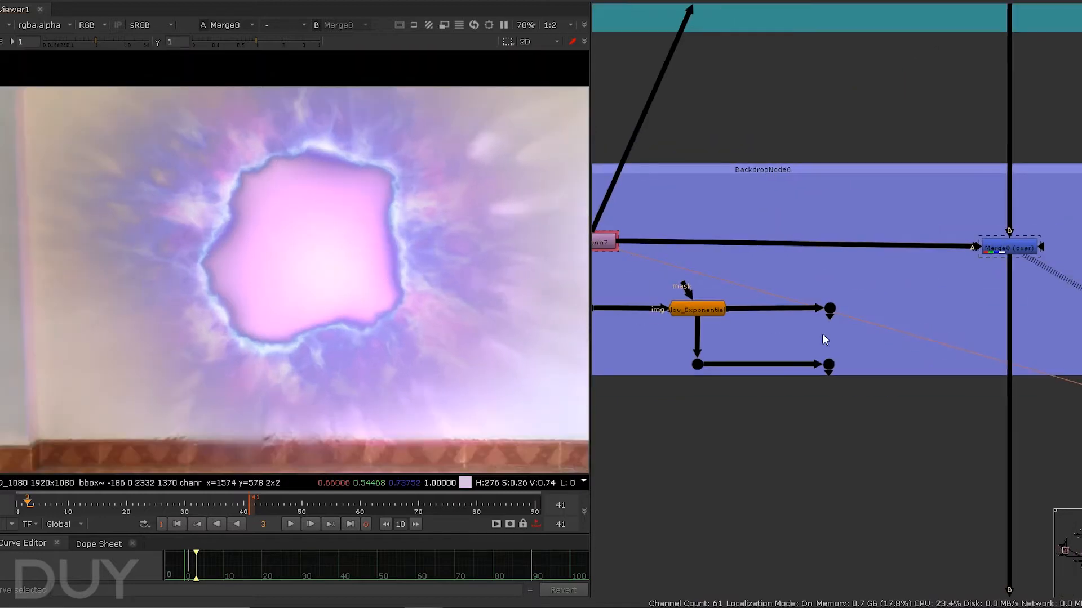
# Reconnect both Glow_Exponential dot branches to Merge8 and move the merge back into the Portal group.
pyautogui.moveTo(822, 335); pyautogui.dragTo(857, 326, button='middle')
pyautogui.moveTo(981, 253); pyautogui.dragTo(914, 269, button='middle')
pyautogui.scroll(2, 914, 269)
pyautogui.moveTo(968, 242); pyautogui.dragTo(753, 341)
pyautogui.moveTo(801, 235); pyautogui.dragTo(876, 273, button='middle')
pyautogui.moveTo(1031, 93); pyautogui.dragTo(821, 449)
pyautogui.scroll(3, 271, 231)
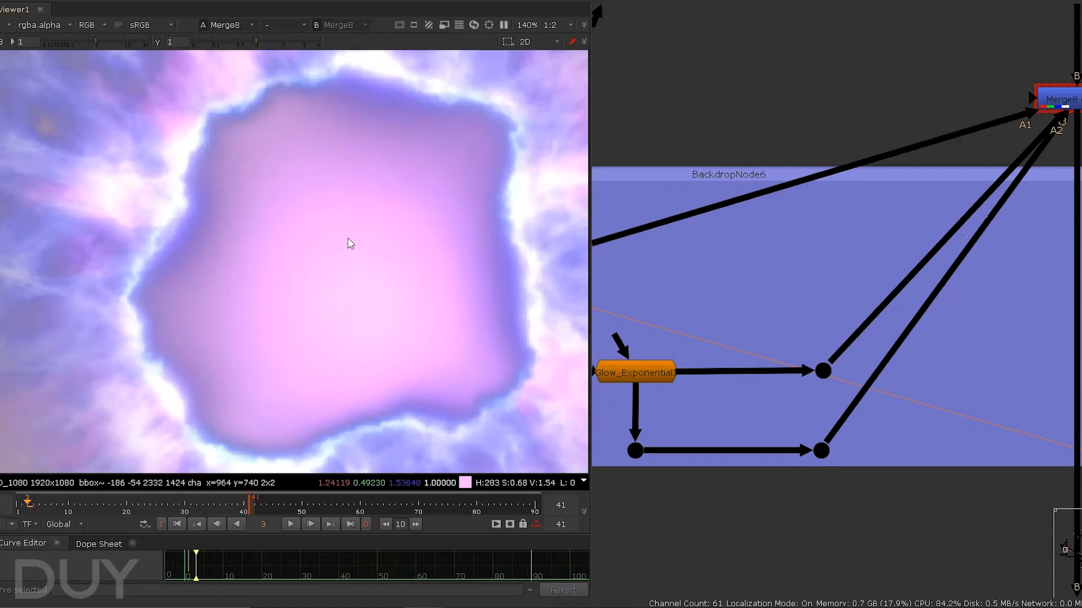
pyautogui.scroll(-3, 346, 241)
pyautogui.moveTo(1060, 98); pyautogui.dragTo(1059, 273)
pyautogui.moveTo(904, 401); pyautogui.dragTo(1044, 252, button='middle')
# Toggle the portal's Glow_Exponential node off and on to compare the glow.
pyautogui.click(746, 248)
pyautogui.click(773, 225)
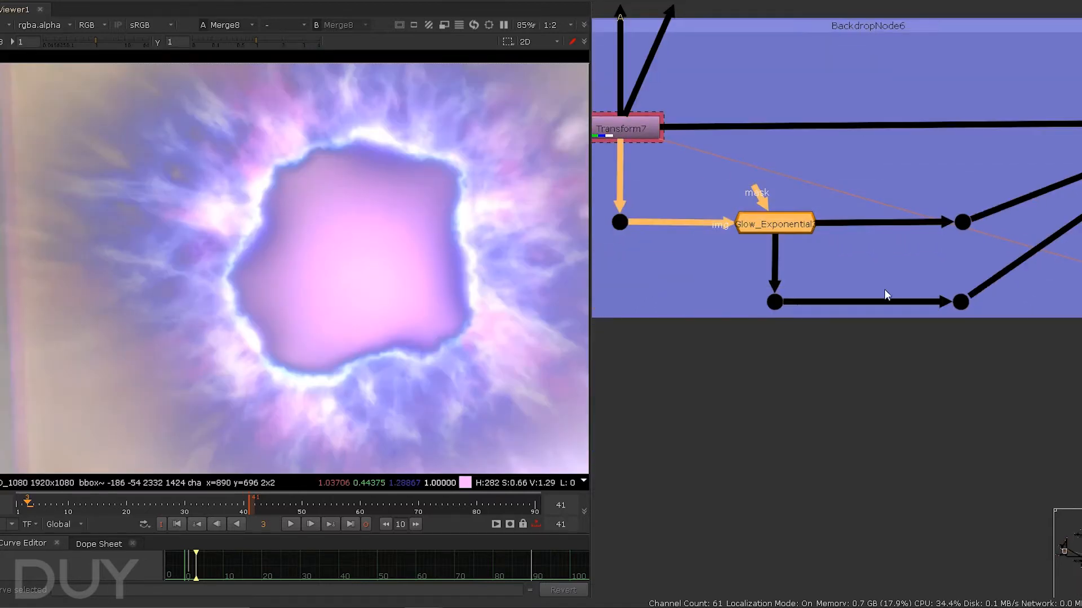
pyautogui.press('d')
pyautogui.moveTo(863, 268); pyautogui.dragTo(686, 171)
pyautogui.press('d')
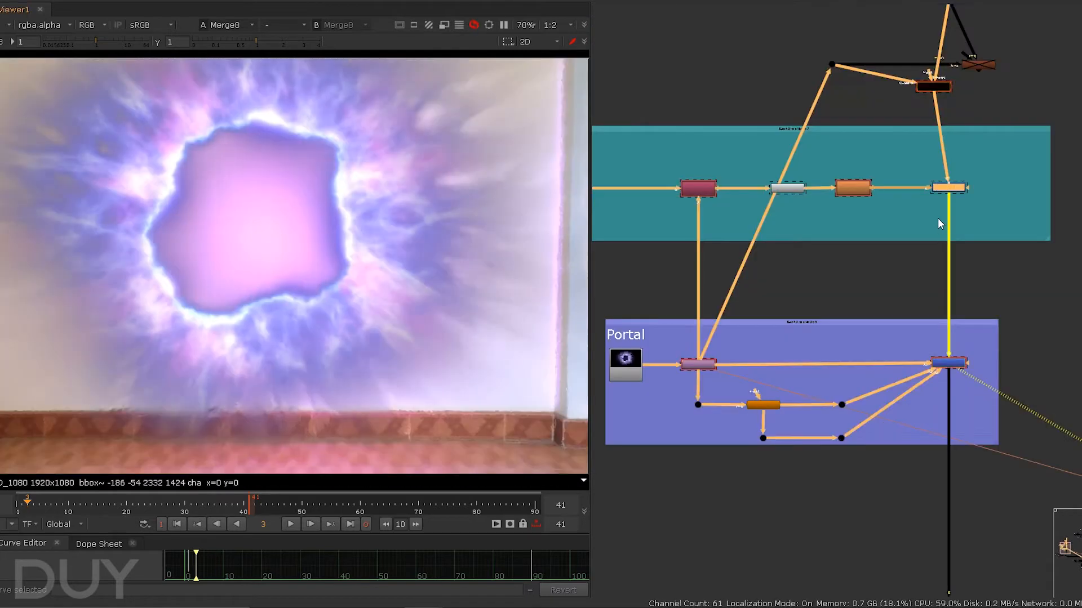
# Show the alpha channel of the Shadow group's Copy3 node in the viewer.
pyautogui.scroll(2, 935, 208)
pyautogui.moveTo(923, 156); pyautogui.dragTo(1018, 242)
pyautogui.scroll(5, 882, 451)
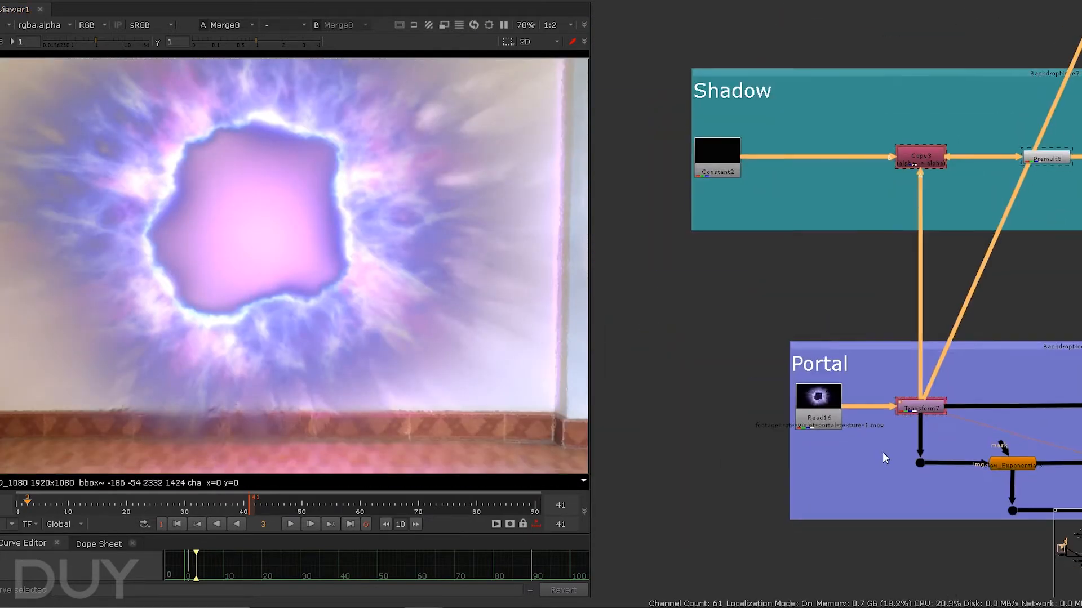
pyautogui.scroll(-3, 947, 243)
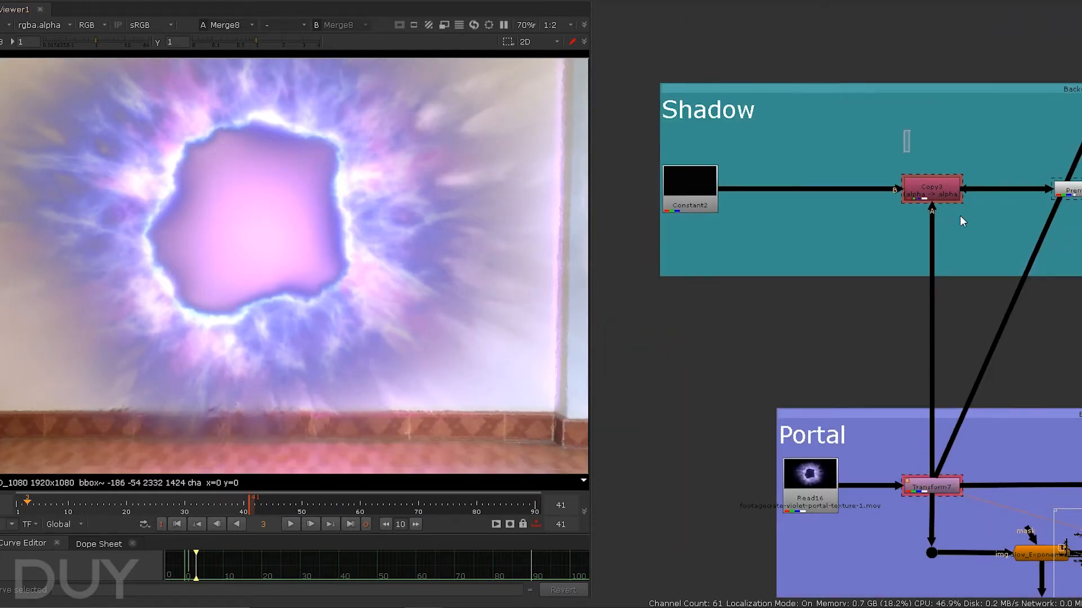
pyautogui.moveTo(960, 216); pyautogui.dragTo(967, 222)
pyautogui.press('1')
pyautogui.press('a')
pyautogui.scroll(-3, 377, 241)
pyautogui.moveTo(377, 241); pyautogui.dragTo(372, 356, button='middle')
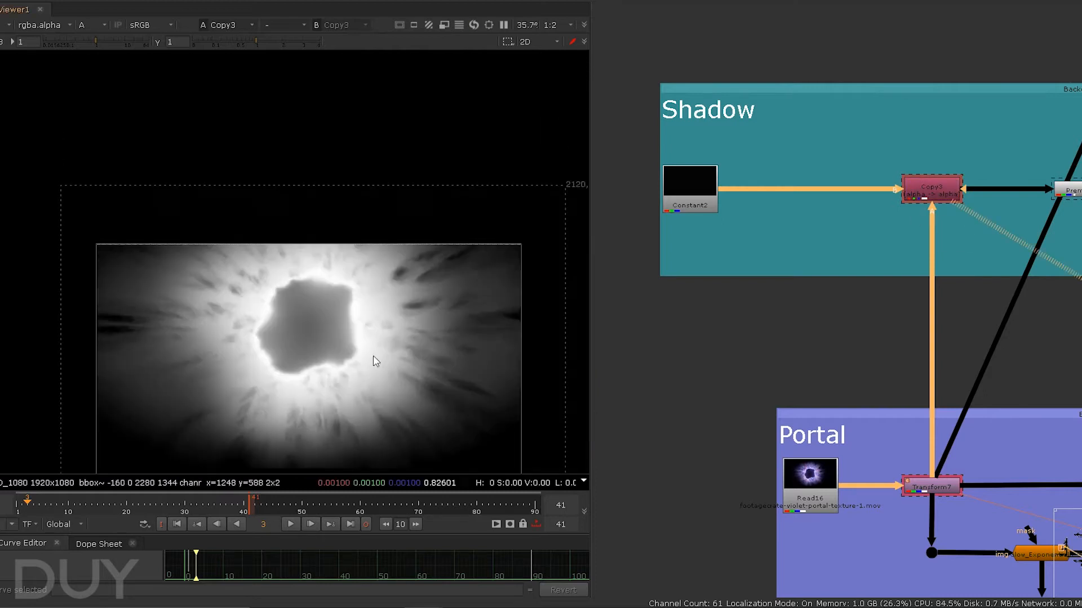
# Show the alpha channel of the portal's Transform7 in the viewer and compare it with its link to Copy3.
pyautogui.moveTo(906, 496); pyautogui.dragTo(911, 320, button='middle')
pyautogui.scroll(3, 749, 312)
pyautogui.moveTo(696, 216); pyautogui.dragTo(911, 404)
pyautogui.press('1')
pyautogui.moveTo(791, 346); pyautogui.dragTo(642, 327, button='middle')
pyautogui.moveTo(803, 228); pyautogui.dragTo(856, 328)
pyautogui.press('1')
pyautogui.click(810, 326)
pyautogui.moveTo(805, 204); pyautogui.dragTo(810, 503, button='middle')
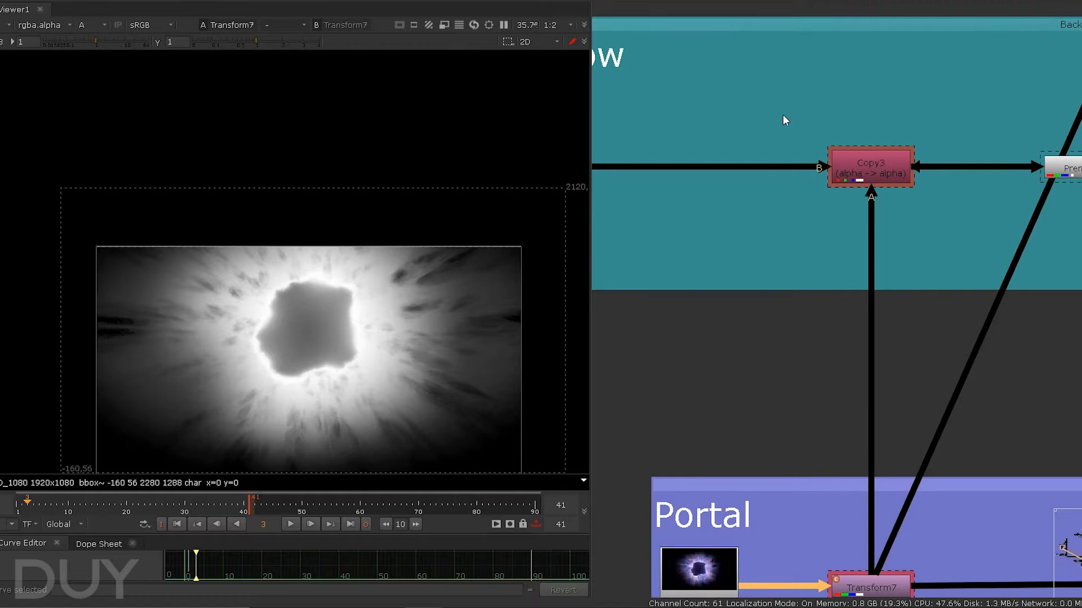
# Compare the alpha of the Shadow group's Copy3 node with its source in the viewer.
pyautogui.moveTo(779, 87); pyautogui.dragTo(878, 171)
pyautogui.press('1')
pyautogui.click(809, 120)
pyautogui.moveTo(733, 140); pyautogui.dragTo(1041, 166, button='middle')
pyautogui.moveTo(753, 126); pyautogui.dragTo(920, 255)
pyautogui.press('1')
pyautogui.moveTo(1065, 217); pyautogui.dragTo(691, 217, button='middle')
pyautogui.click(765, 199)
pyautogui.press('1')
pyautogui.moveTo(961, 204); pyautogui.dragTo(812, 205, button='middle')
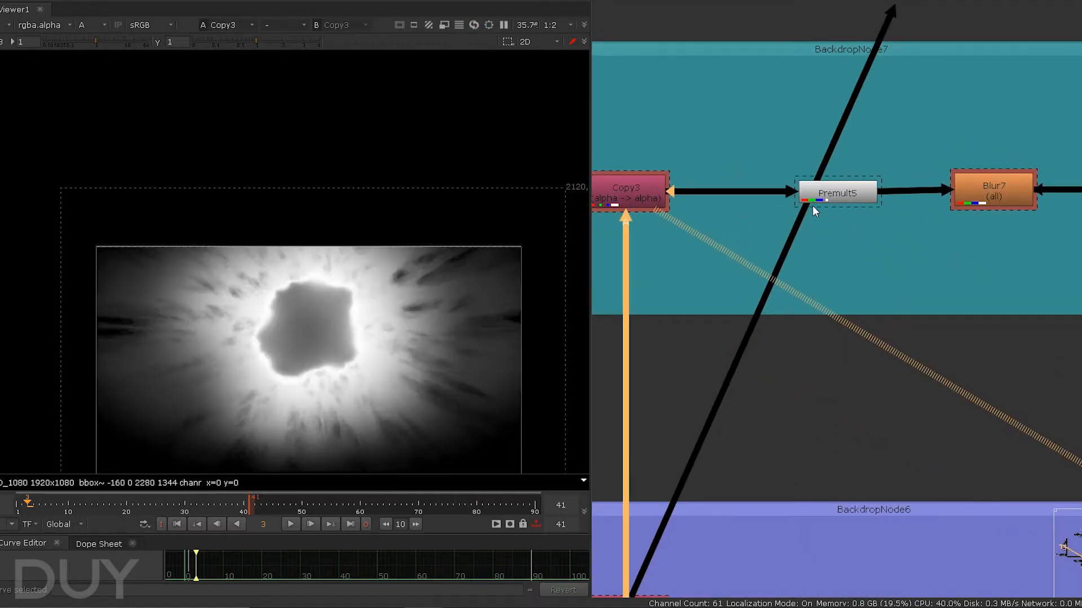
# Show the Shadow group's Premult5 in the viewer and switch from alpha back to the color channels.
pyautogui.moveTo(750, 137); pyautogui.dragTo(851, 206)
pyautogui.press('1')
pyautogui.press('a')
pyautogui.moveTo(419, 377); pyautogui.dragTo(448, 330, button='middle')
# Show the Shadow group's Merge15 in the viewer and toggle it off and on to compare the shadow.
pyautogui.moveTo(1081, 260); pyautogui.dragTo(927, 266, button='middle')
pyautogui.click(1013, 192)
pyautogui.press('1')
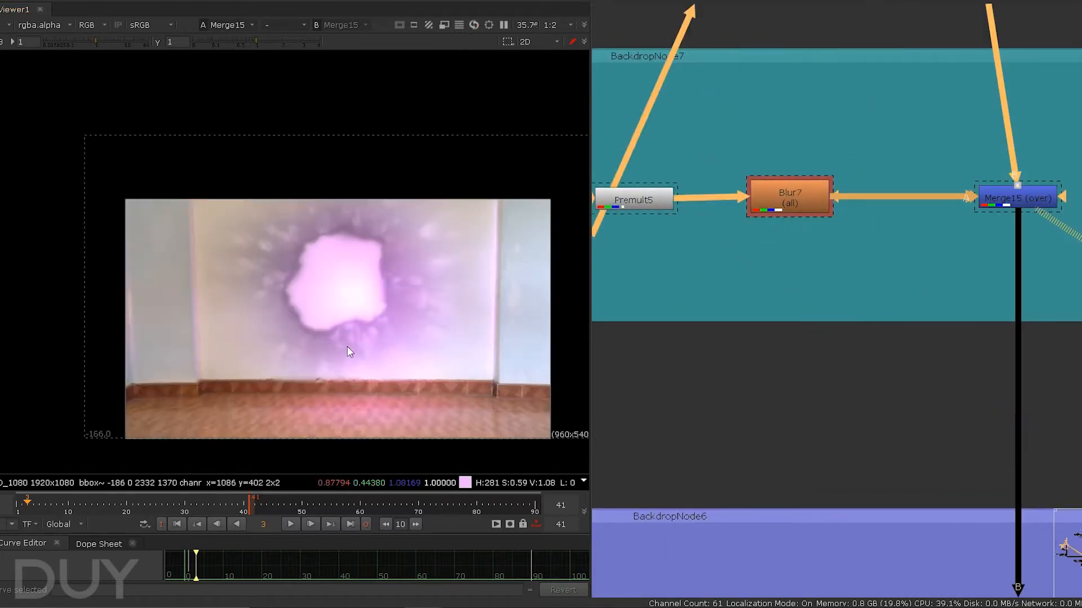
pyautogui.scroll(6, 374, 355)
pyautogui.press('d')
pyautogui.press('d')
pyautogui.scroll(-3, 372, 174)
pyautogui.scroll(-3, 924, 355)
# Show the Portal group's Merge8 in the viewer and examine the portal over the wall.
pyautogui.moveTo(956, 439); pyautogui.dragTo(961, 205, button='middle')
pyautogui.moveTo(888, 191); pyautogui.dragTo(1022, 327)
pyautogui.click(1051, 292)
pyautogui.press('2')
pyautogui.press('1')
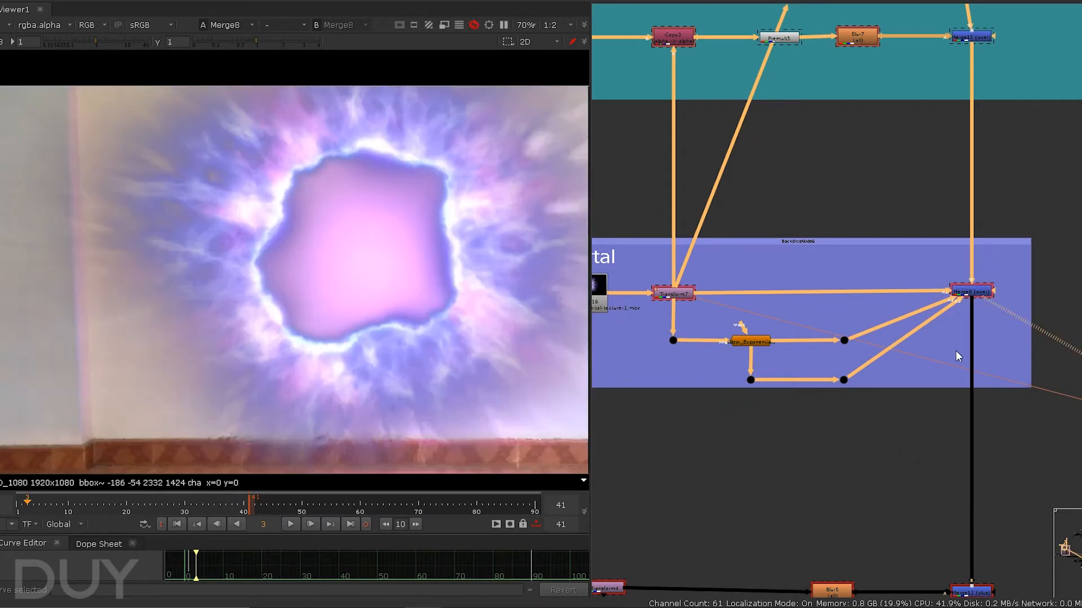
pyautogui.moveTo(956, 351); pyautogui.dragTo(926, 263, button='middle')
pyautogui.scroll(-2, 394, 265)
pyautogui.moveTo(394, 270); pyautogui.dragTo(360, 293, button='middle')
pyautogui.scroll(2, 363, 285)
pyautogui.moveTo(847, 424); pyautogui.dragTo(885, 299, button='middle')
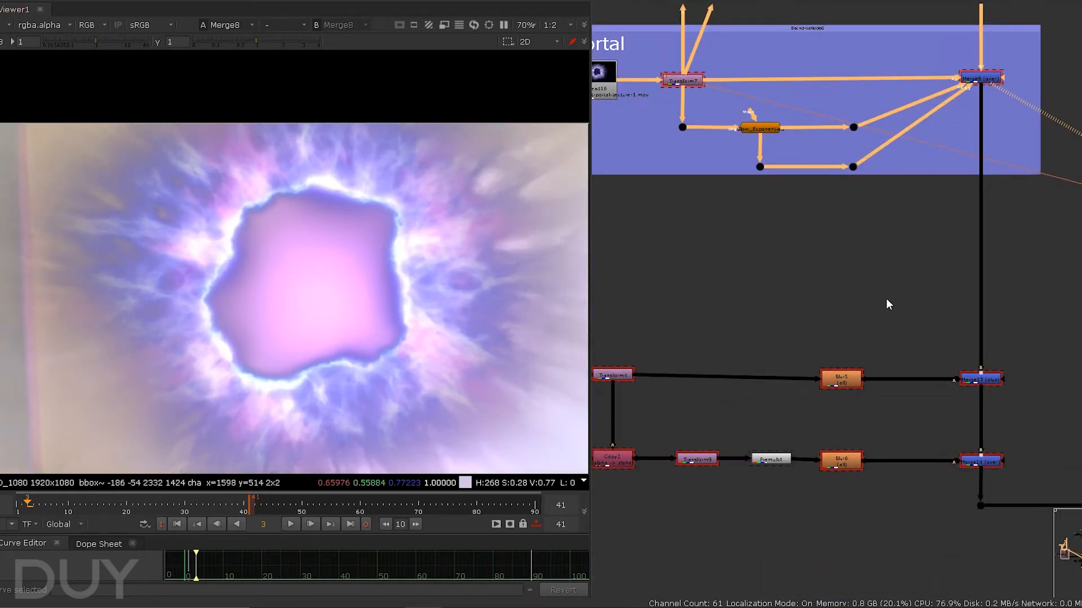
# Show the Reflect + Shadow group's Merge13 in the viewer and examine the portal's reflection on the floor.
pyautogui.scroll(-3, 885, 299)
pyautogui.scroll(-2, 918, 331)
pyautogui.moveTo(743, 359); pyautogui.dragTo(946, 332, button='middle')
pyautogui.scroll(8, 874, 312)
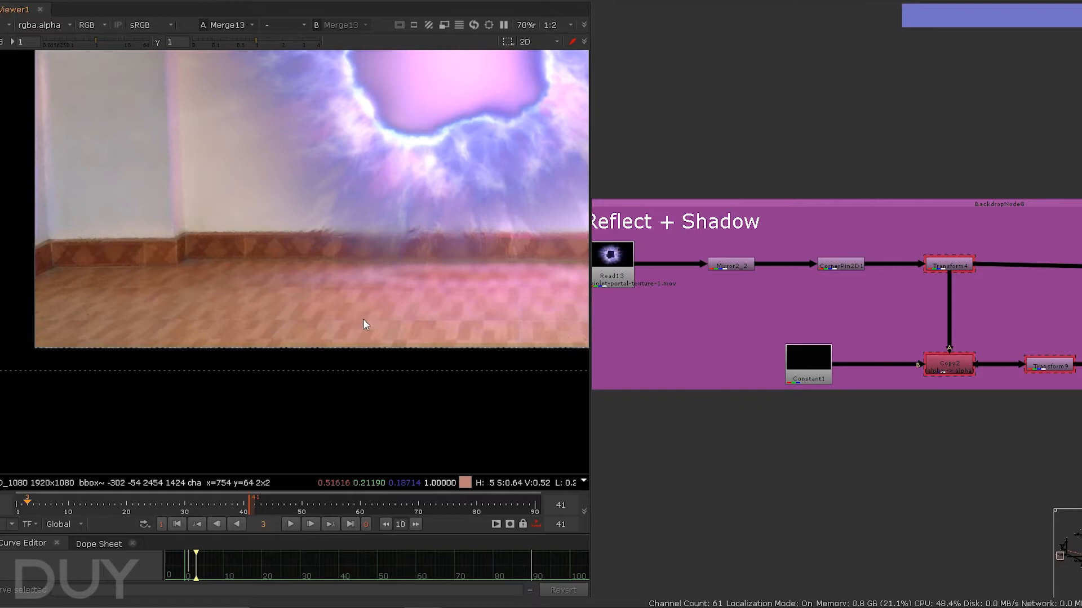
pyautogui.moveTo(364, 321); pyautogui.dragTo(231, 316, button='middle')
pyautogui.moveTo(441, 299); pyautogui.dragTo(336, 293, button='middle')
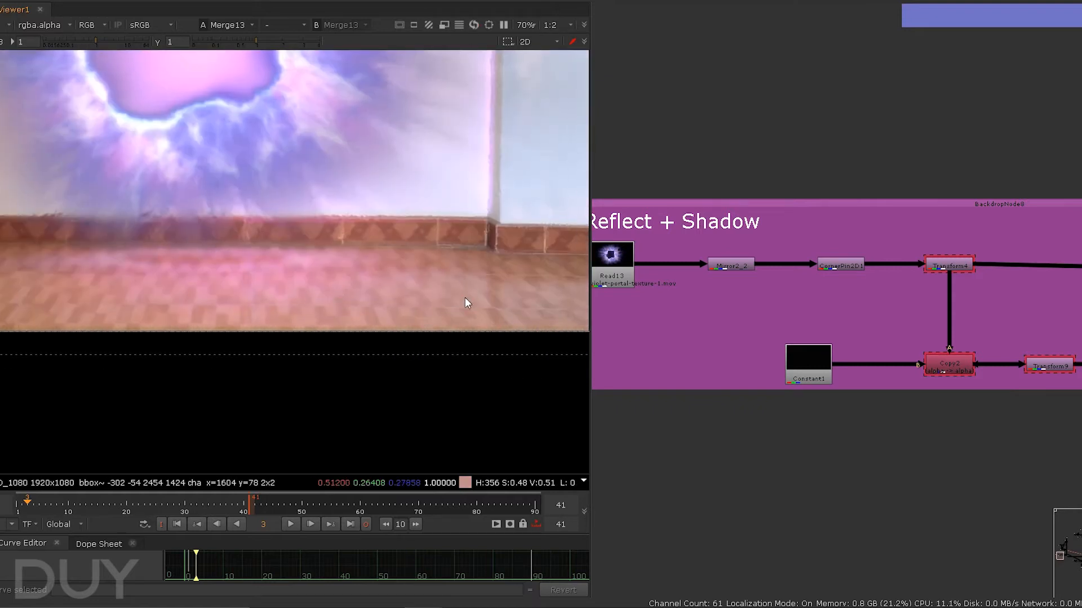
pyautogui.moveTo(897, 317); pyautogui.dragTo(816, 311, button='middle')
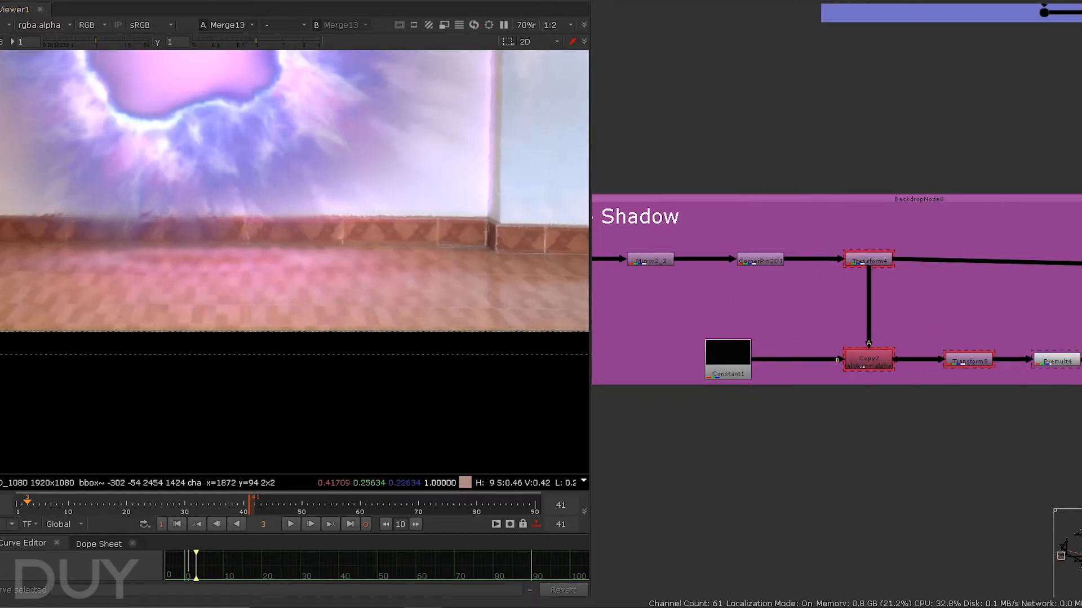
pyautogui.moveTo(378, 278); pyautogui.dragTo(535, 316, button='middle')
pyautogui.scroll(1, 535, 315)
pyautogui.scroll(-4, 1030, 315)
pyautogui.scroll(5, 907, 295)
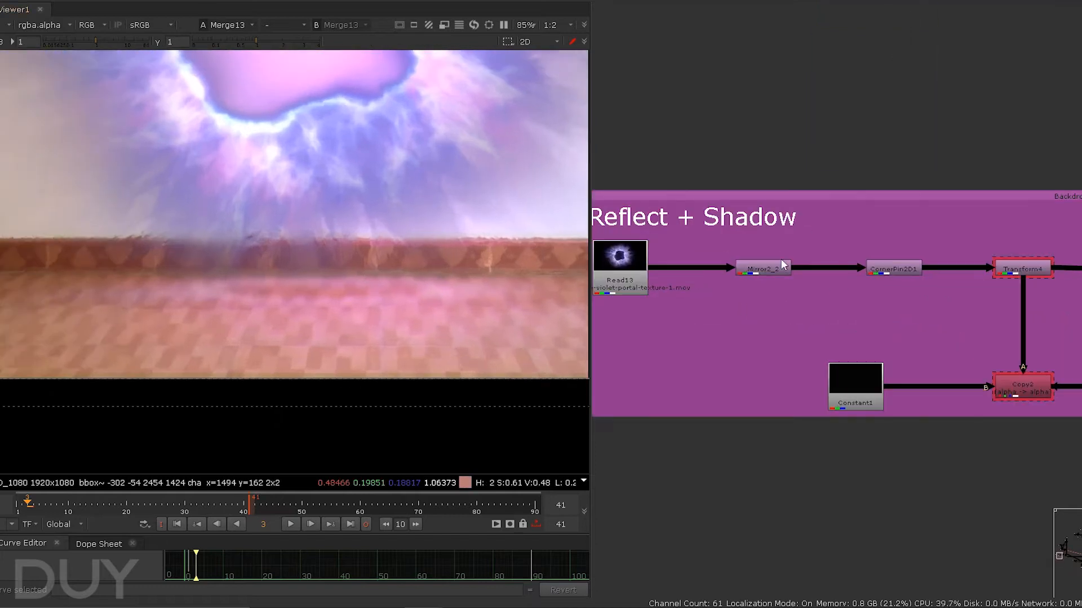
# Show the reflection branch's Mirror2_2 in the viewer and toggle it off and on to compare the flip.
pyautogui.click(766, 269)
pyautogui.press('1')
pyautogui.press('d')
pyautogui.press('d')
pyautogui.moveTo(971, 273); pyautogui.dragTo(890, 277, button='middle')
# Show the CornerPin2D1 result in the viewer to examine the portal texture flattened onto the floor.
pyautogui.moveTo(761, 223); pyautogui.dragTo(841, 287)
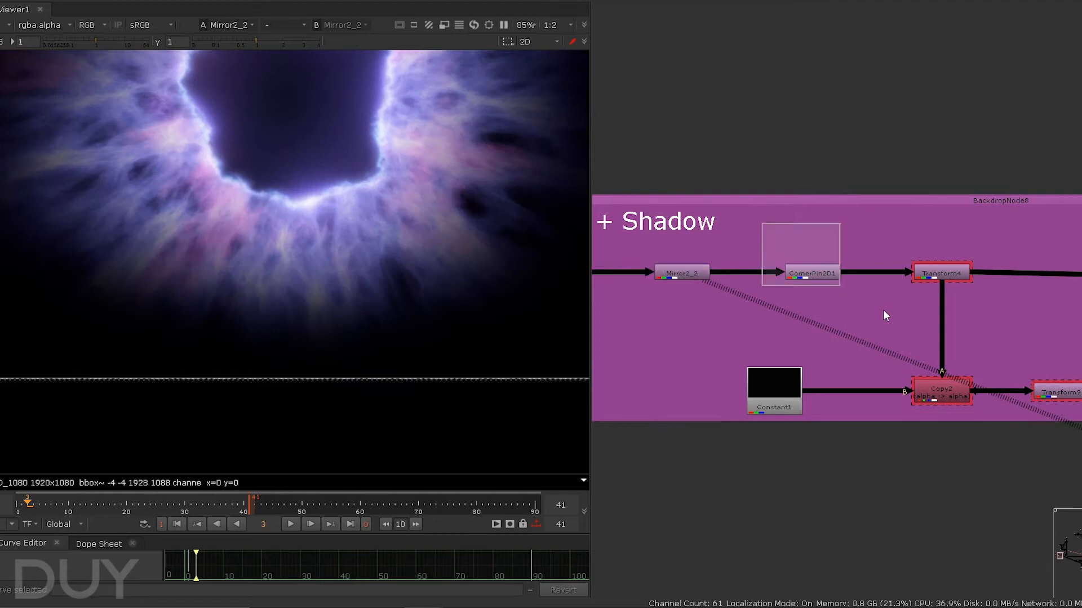
pyautogui.press('1')
pyautogui.click(921, 274)
pyautogui.scroll(-3, 535, 287)
pyautogui.moveTo(480, 296); pyautogui.dragTo(303, 297, button='middle')
pyautogui.moveTo(968, 259); pyautogui.dragTo(919, 275, button='middle')
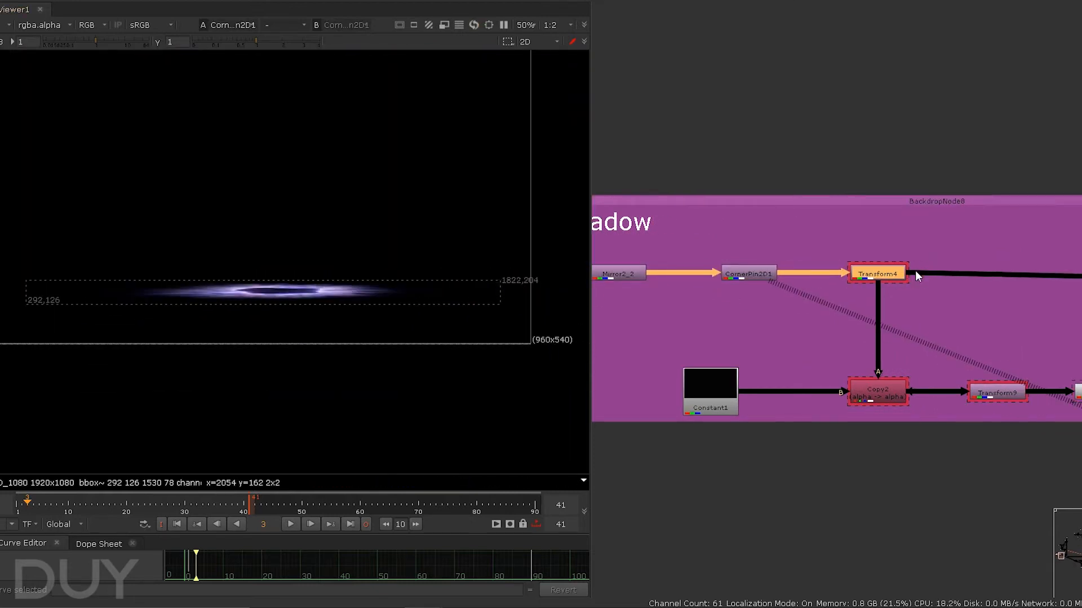
# Show the reflection branch's Transform4 and Blur5 in the viewer.
pyautogui.press('1')
pyautogui.moveTo(915, 276); pyautogui.dragTo(739, 284, button='middle')
pyautogui.scroll(-1, 937, 306)
pyautogui.moveTo(862, 247); pyautogui.dragTo(974, 316)
pyautogui.press('1')
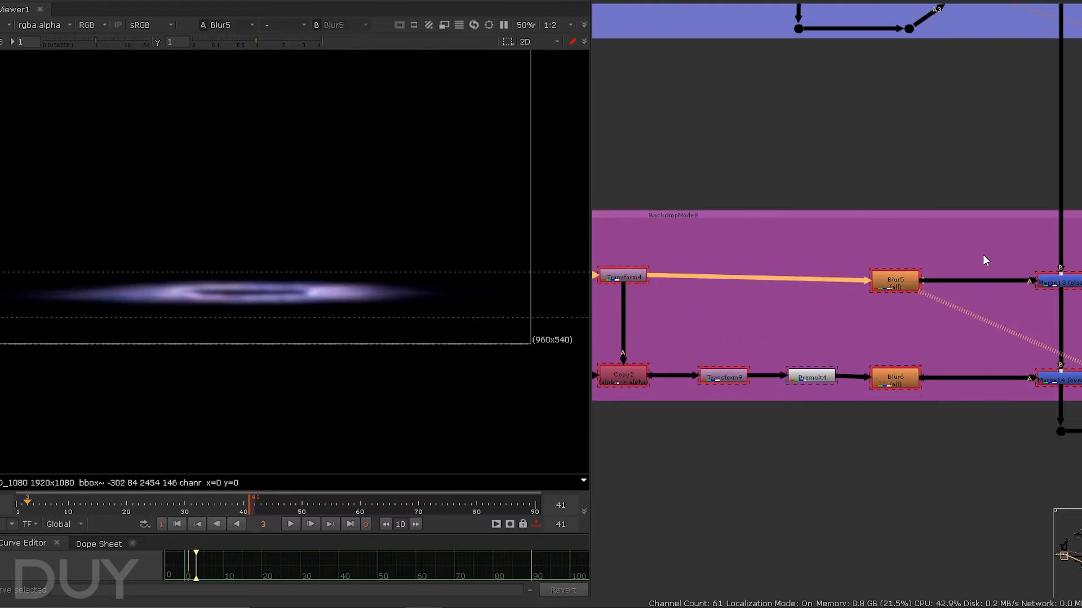
# Show Merge13 in the viewer and check its operation and mix settings in the properties.
pyautogui.moveTo(982, 254); pyautogui.dragTo(1077, 304)
pyautogui.press('1')
pyautogui.click(1072, 302)
pyautogui.scroll(4, 1068, 284)
pyautogui.doubleClick(1052, 274)
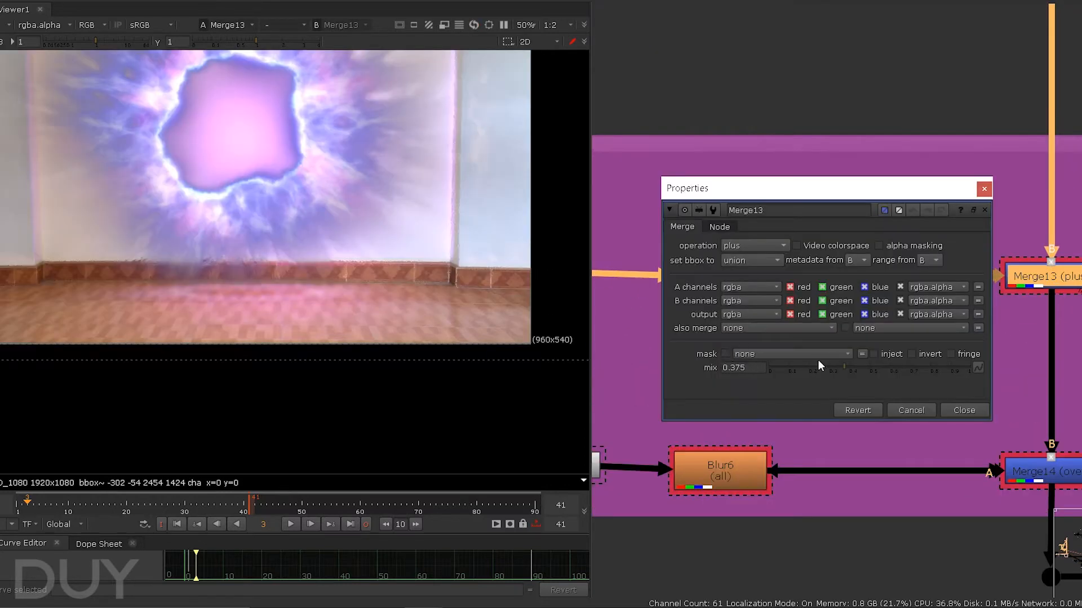
pyautogui.moveTo(825, 368); pyautogui.dragTo(824, 367)
pyautogui.click(985, 187)
# Show the floor shadow branch in the viewer node by node, from Constant1 through Copy2 to Blur6.
pyautogui.scroll(-5, 861, 334)
pyautogui.moveTo(850, 348); pyautogui.dragTo(1063, 328, button='middle')
pyautogui.moveTo(760, 325); pyautogui.dragTo(820, 379)
pyautogui.press('1')
pyautogui.moveTo(859, 336); pyautogui.dragTo(931, 389)
pyautogui.press('1')
pyautogui.moveTo(1025, 361); pyautogui.dragTo(835, 356, button='middle')
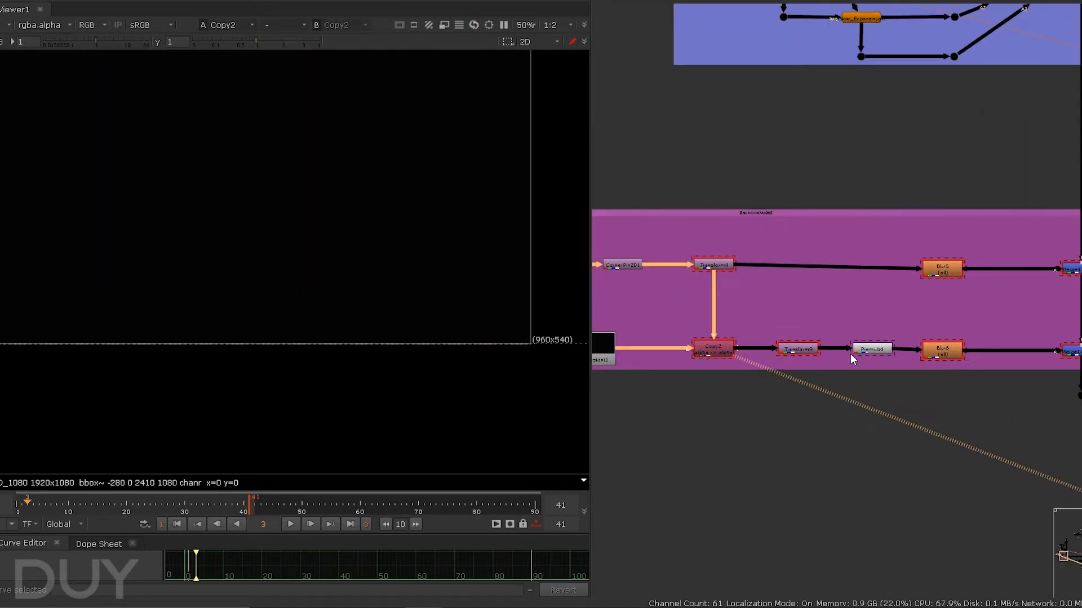
pyautogui.moveTo(996, 388); pyautogui.dragTo(908, 321)
pyautogui.press('1')
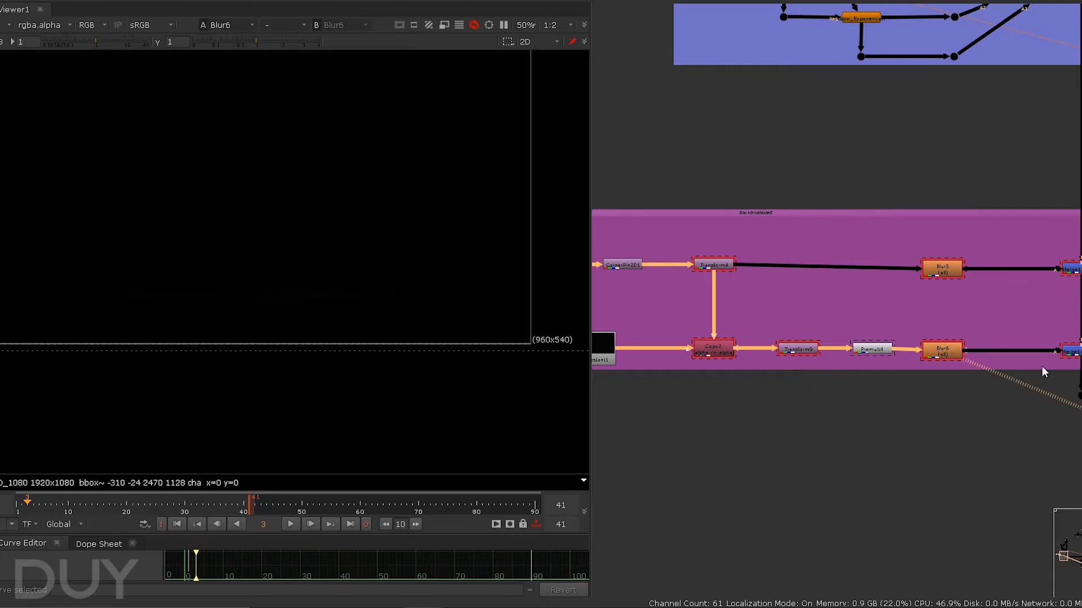
# Show Merge14 in the viewer and toggle it off and on to compare the floor shadow.
pyautogui.moveTo(1039, 334); pyautogui.dragTo(987, 340, button='middle')
pyautogui.click(1029, 358)
pyautogui.press('1')
pyautogui.scroll(5, 394, 321)
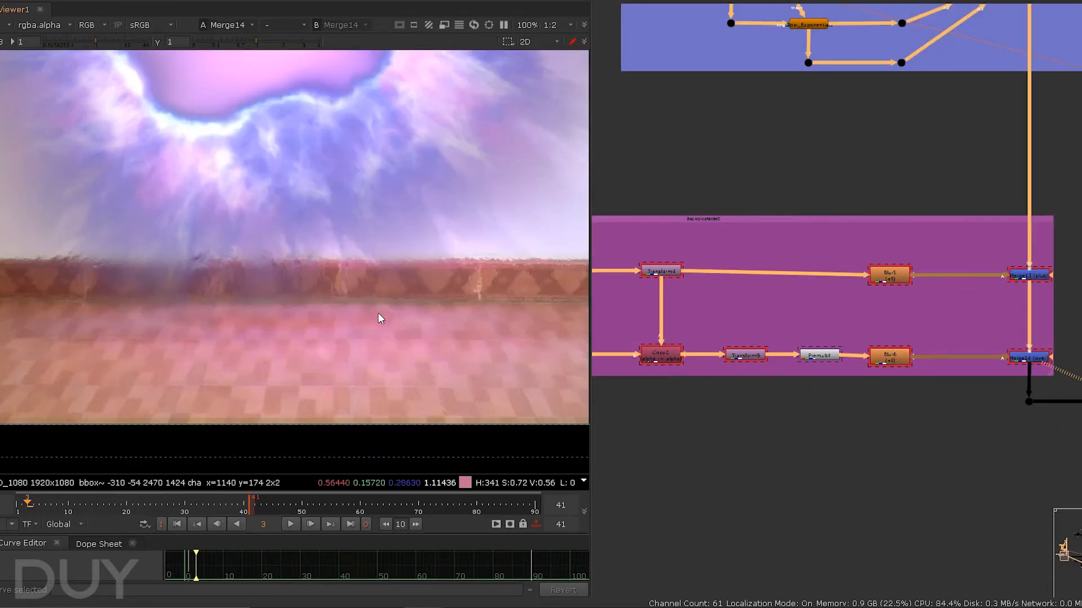
pyautogui.click(1046, 357)
pyautogui.press('d')
pyautogui.press('d')
pyautogui.press('d')
pyautogui.press('d')
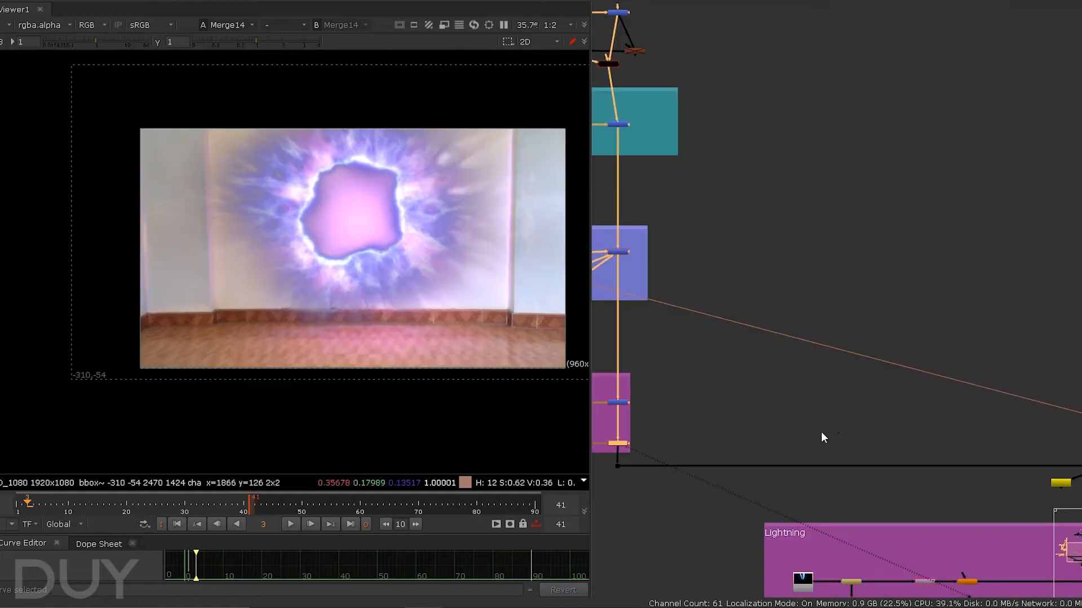
# Show the Mask group's Read15 portal mask footage in the viewer.
pyautogui.scroll(-3, 845, 406)
pyautogui.moveTo(854, 405); pyautogui.dragTo(780, 457, button='middle')
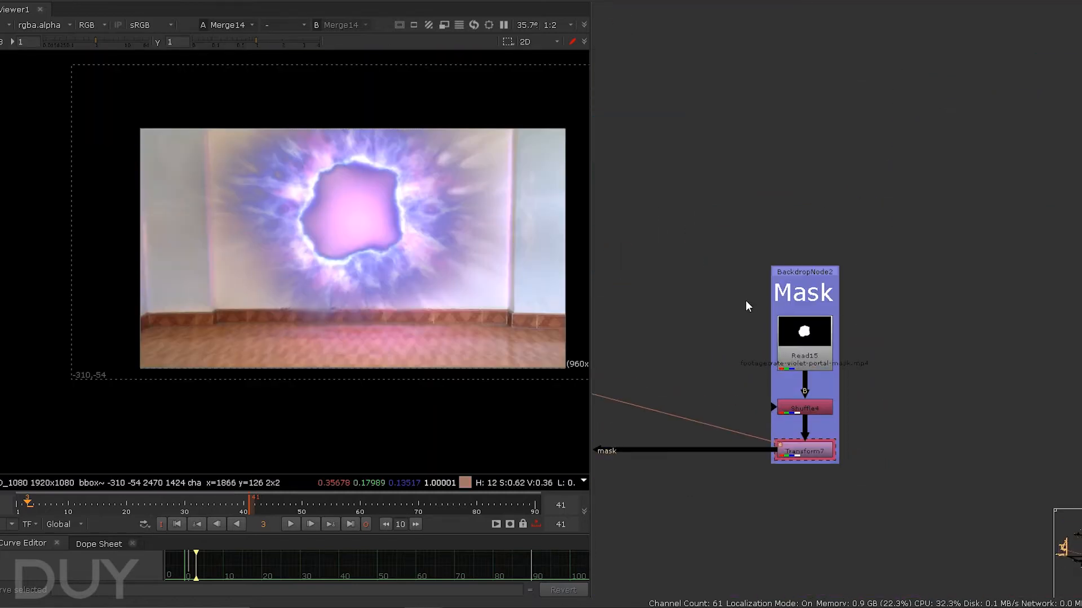
pyautogui.moveTo(745, 299); pyautogui.dragTo(882, 383)
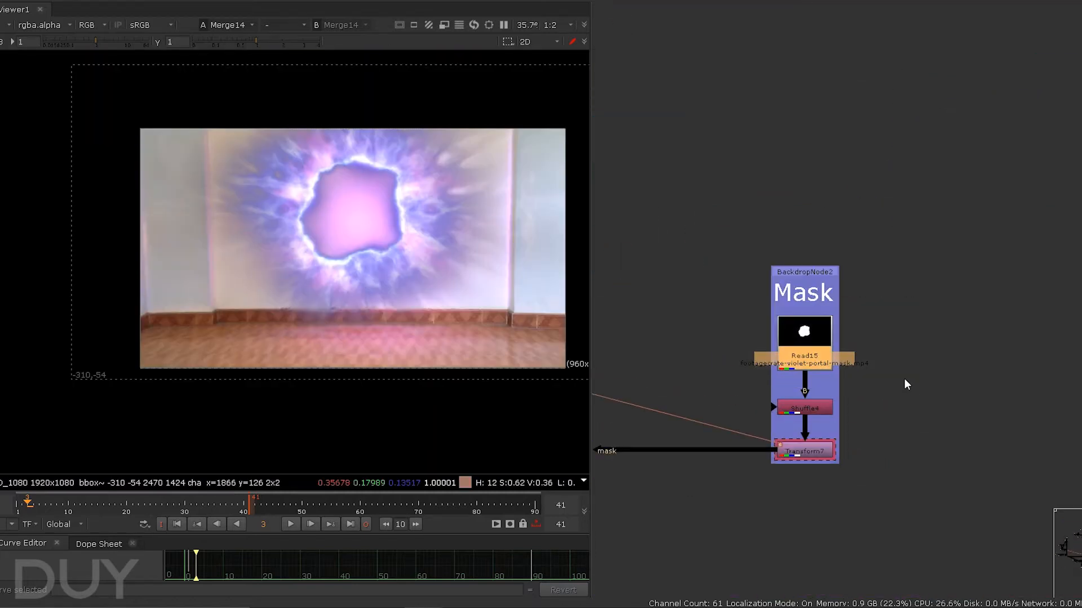
pyautogui.press('1')
pyautogui.moveTo(793, 348); pyautogui.dragTo(962, 359, button='middle')
pyautogui.scroll(-3, 675, 366)
pyautogui.scroll(4, 879, 398)
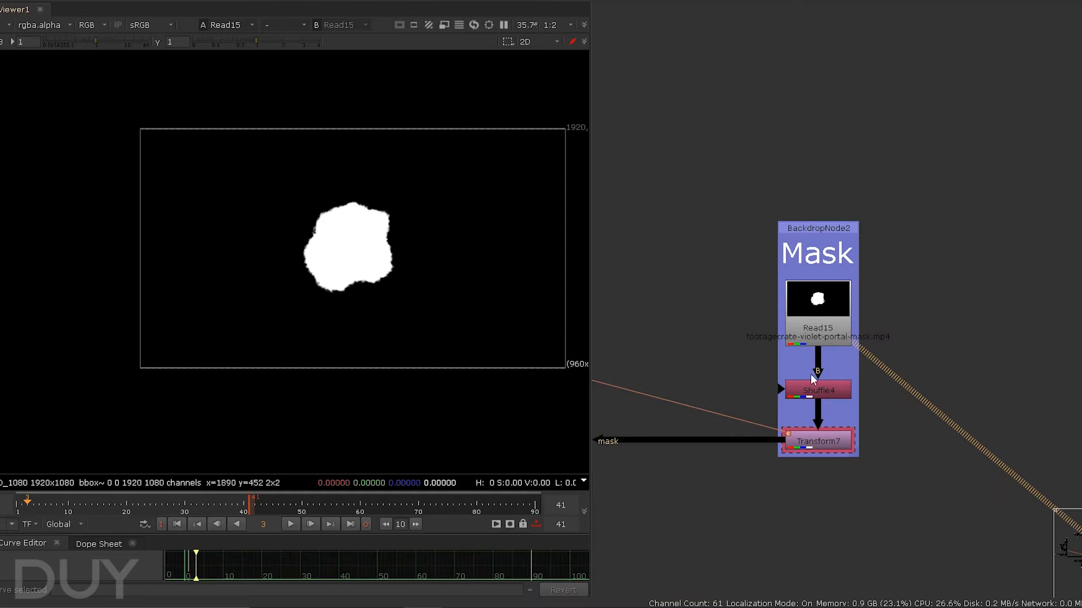
# Review the Shadow and Portal groups in the node graph, returning to the Mask group at frame 20.
pyautogui.scroll(-7, 788, 372)
pyautogui.moveTo(744, 372); pyautogui.dragTo(1079, 389, button='middle')
pyautogui.moveTo(621, 186); pyautogui.dragTo(653, 256, button='middle')
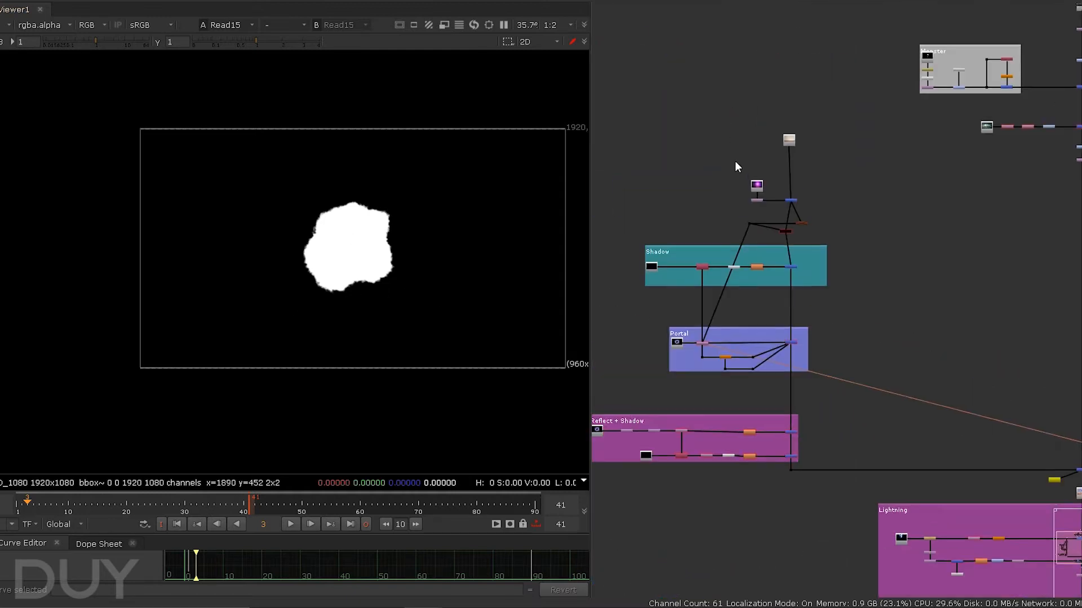
pyautogui.click(703, 265)
pyautogui.scroll(-3, 825, 197)
pyautogui.moveTo(1064, 338); pyautogui.dragTo(693, 229, button='middle')
pyautogui.scroll(5, 752, 243)
pyautogui.moveTo(620, 214); pyautogui.dragTo(849, 307, button='middle')
pyautogui.scroll(5, 849, 307)
pyautogui.moveTo(1029, 301); pyautogui.dragTo(1046, 300, button='middle')
pyautogui.scroll(-4, 676, 394)
pyautogui.moveTo(675, 394); pyautogui.dragTo(928, 314, button='middle')
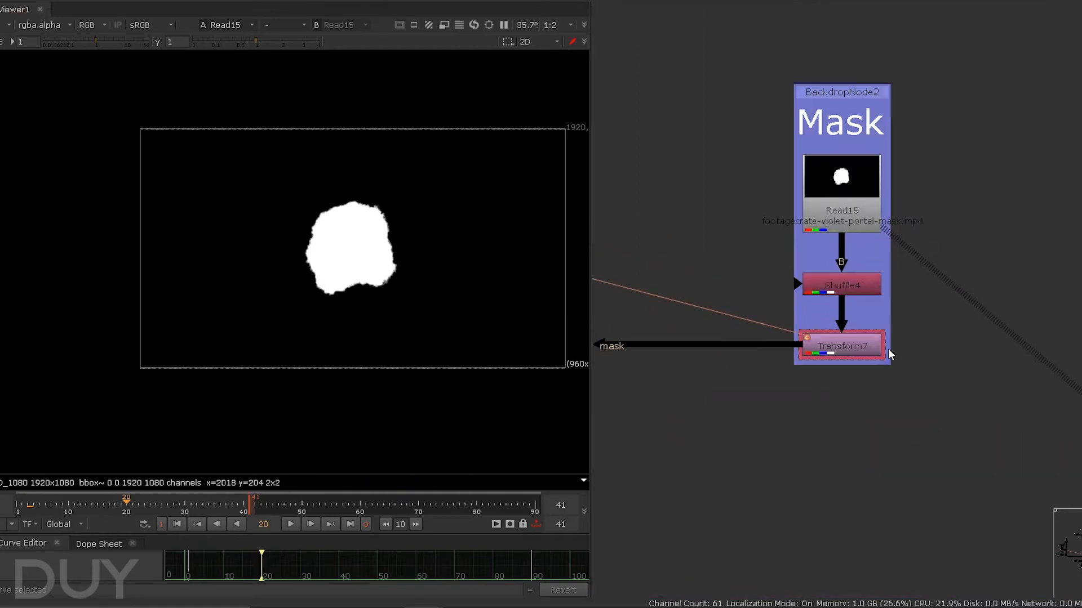
# Show the Mask group's Transform7 in the viewer and check its linked transform settings in the properties.
pyautogui.click(878, 348)
pyautogui.press('1')
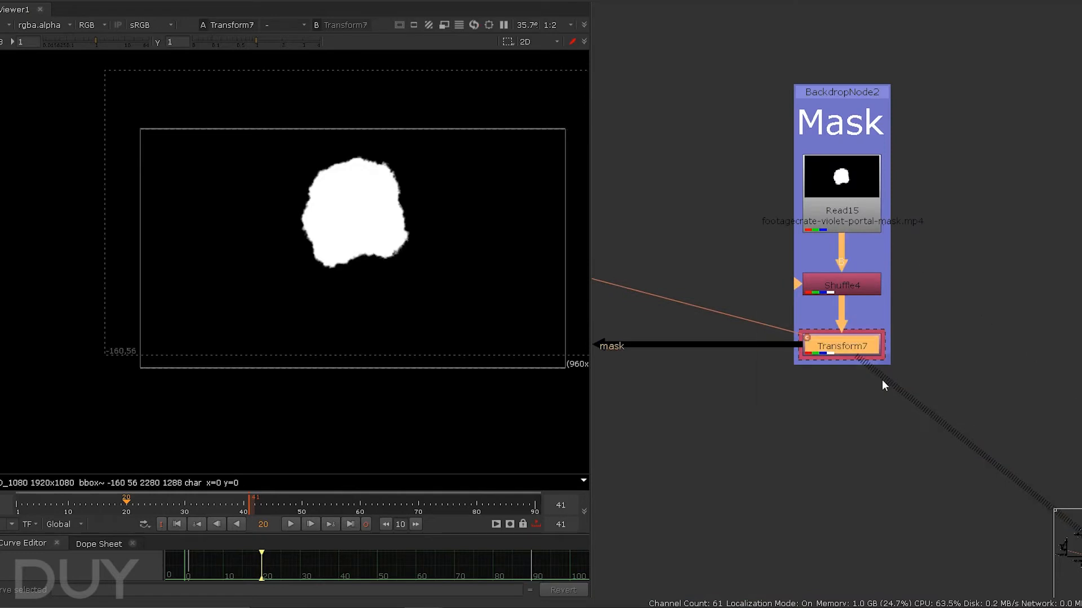
pyautogui.scroll(-5, 971, 441)
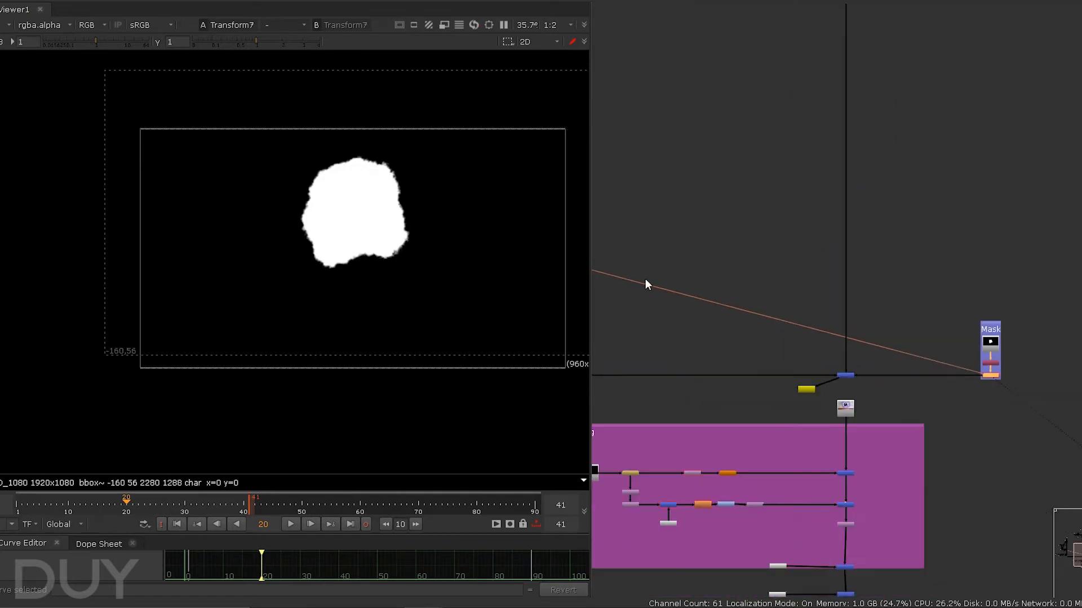
pyautogui.scroll(5, 965, 387)
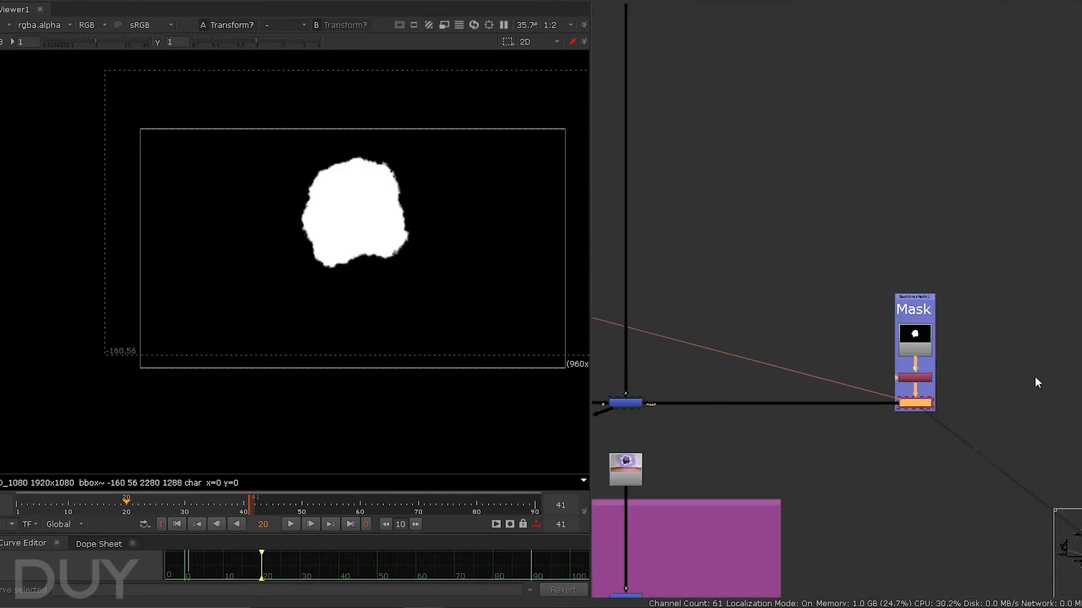
pyautogui.doubleClick(914, 402)
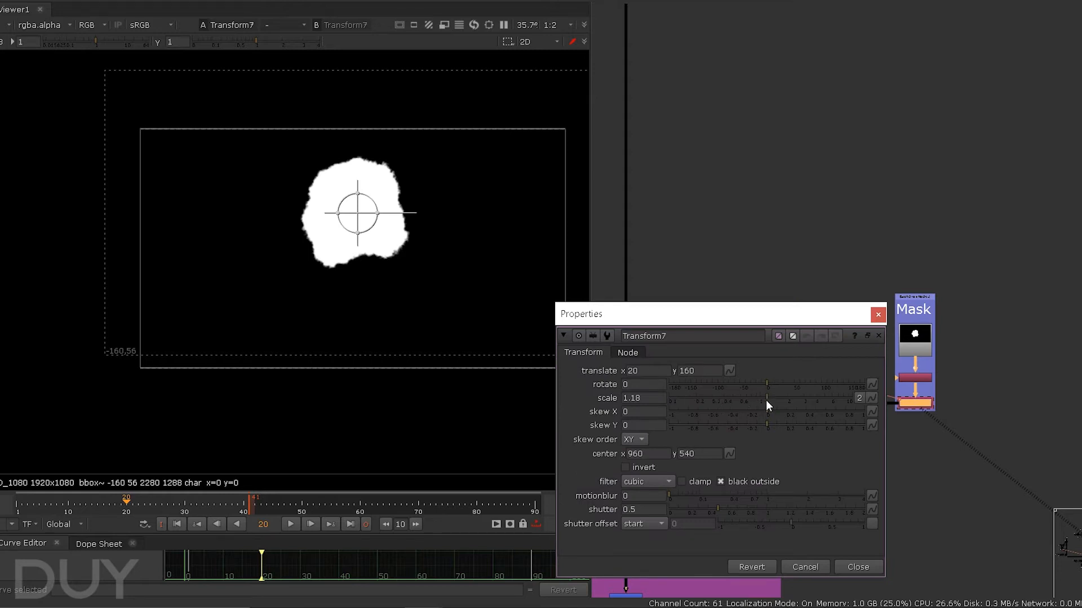
pyautogui.click(876, 314)
# Show the Read11 panorama.exr footage in the viewer and examine the ruined city.
pyautogui.scroll(-2, 725, 330)
pyautogui.scroll(3, 706, 234)
pyautogui.scroll(-2, 785, 307)
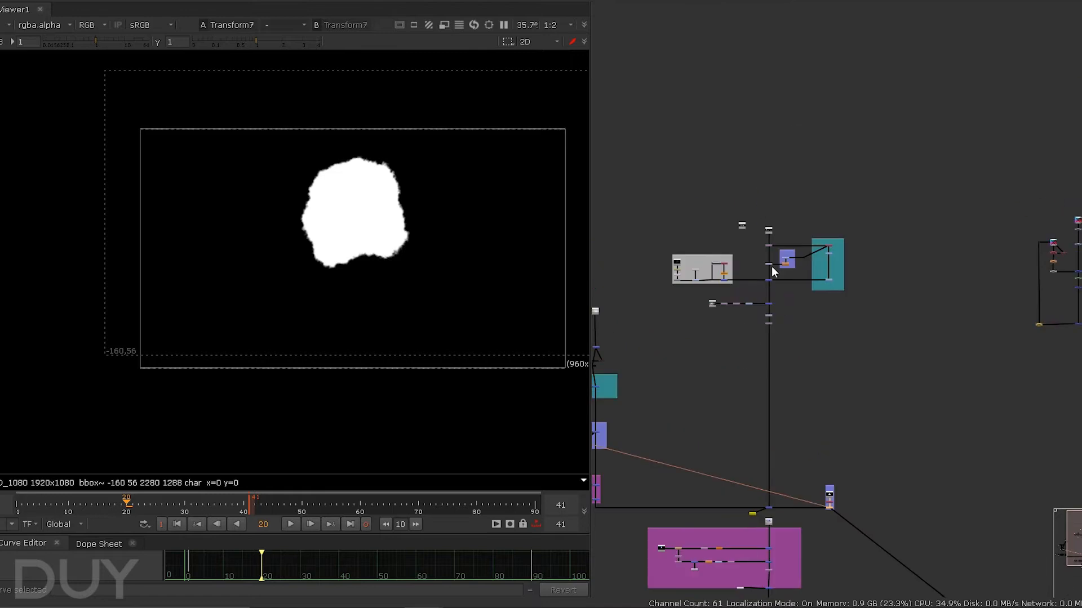
pyautogui.scroll(-2, 787, 406)
pyautogui.scroll(10, 761, 253)
pyautogui.click(789, 308)
pyautogui.press('1')
pyautogui.click(765, 335)
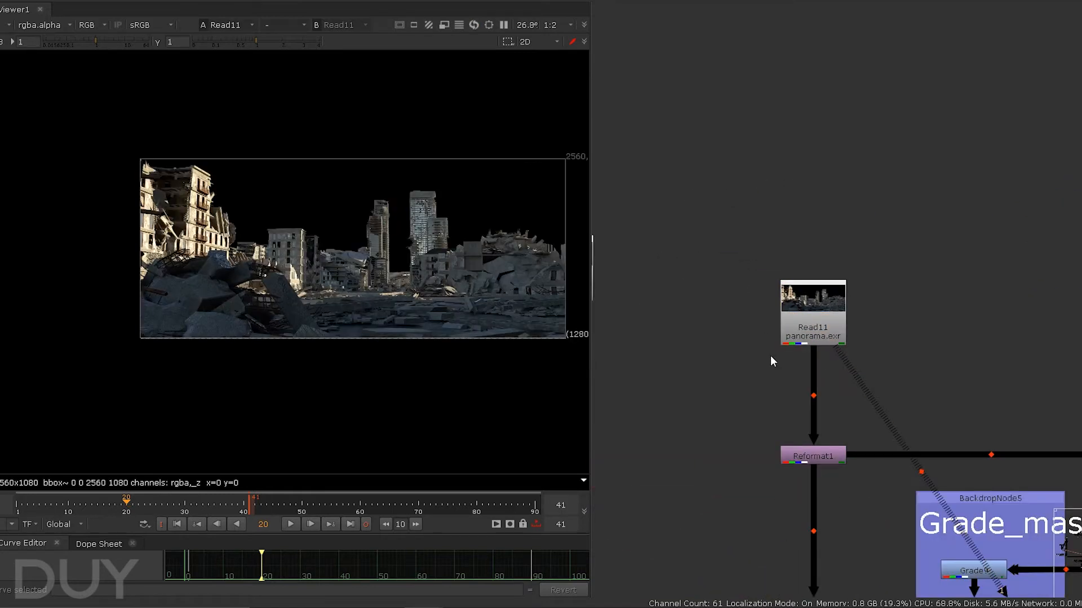
pyautogui.scroll(2, 322, 287)
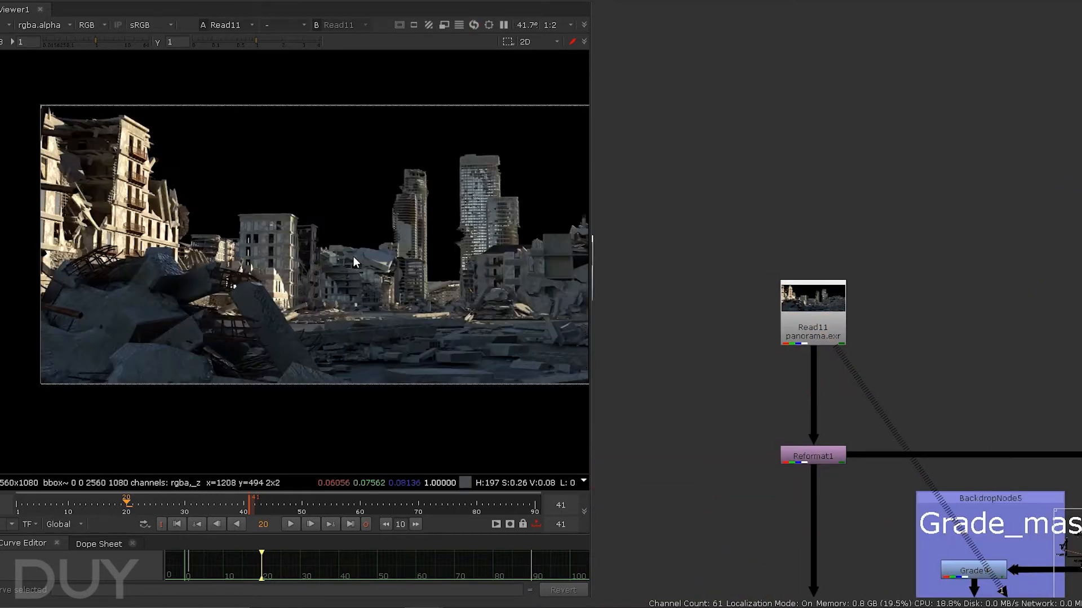
pyautogui.scroll(-1, 323, 287)
pyautogui.moveTo(436, 292); pyautogui.dragTo(386, 298, button='middle')
pyautogui.scroll(-1, 387, 298)
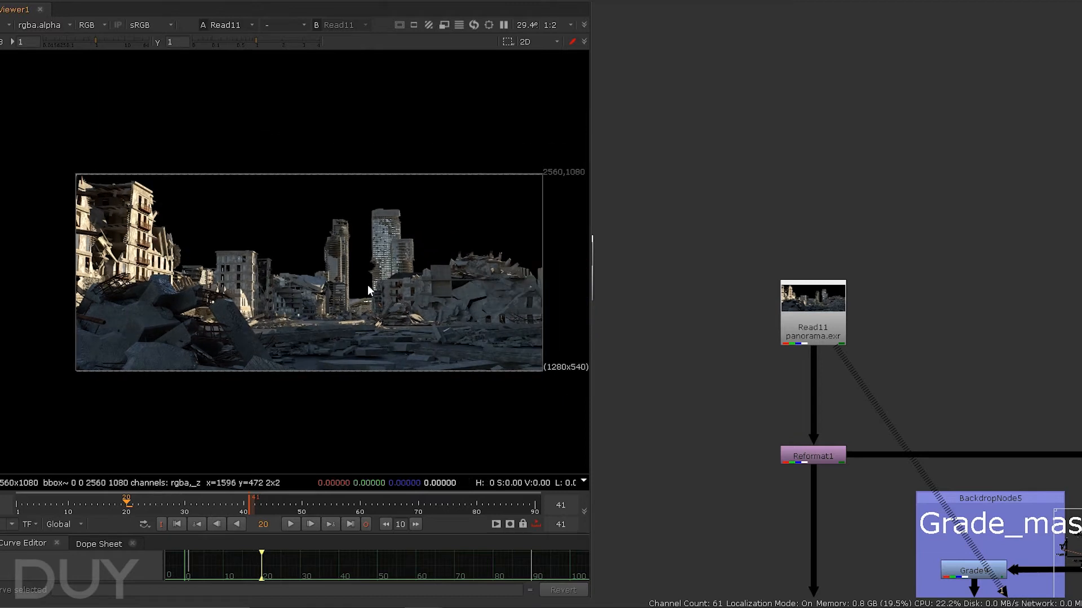
pyautogui.scroll(2, 367, 285)
pyautogui.scroll(-1, 378, 295)
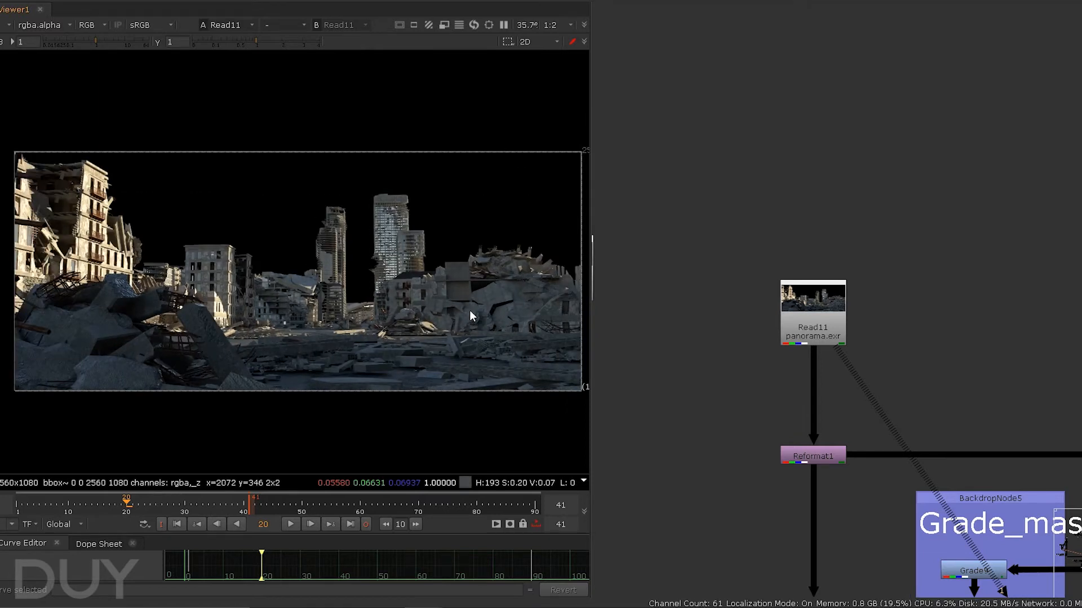
pyautogui.moveTo(401, 249); pyautogui.dragTo(401, 261, button='middle')
# Show the depth map branch in the viewer through to Dot9, which feeds the Grade_mask group.
pyautogui.moveTo(911, 431); pyautogui.dragTo(950, 268, button='middle')
pyautogui.scroll(-3, 950, 268)
pyautogui.moveTo(979, 301); pyautogui.dragTo(847, 320, button='middle')
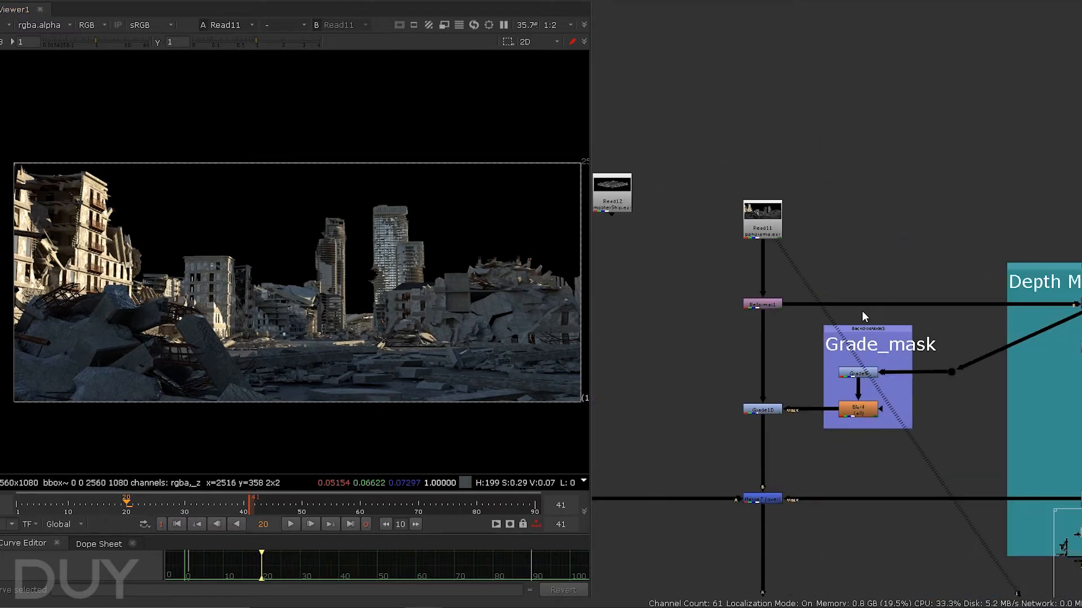
pyautogui.moveTo(1035, 315); pyautogui.dragTo(937, 285, button='middle')
pyautogui.scroll(4, 936, 285)
pyautogui.moveTo(966, 224); pyautogui.dragTo(927, 187, button='middle')
pyautogui.moveTo(917, 235); pyautogui.dragTo(984, 160, button='middle')
pyautogui.click(1048, 188)
pyautogui.press('1')
pyautogui.moveTo(953, 309); pyautogui.dragTo(911, 244, button='middle')
pyautogui.scroll(1, 912, 245)
pyautogui.click(1040, 204)
pyautogui.press('1')
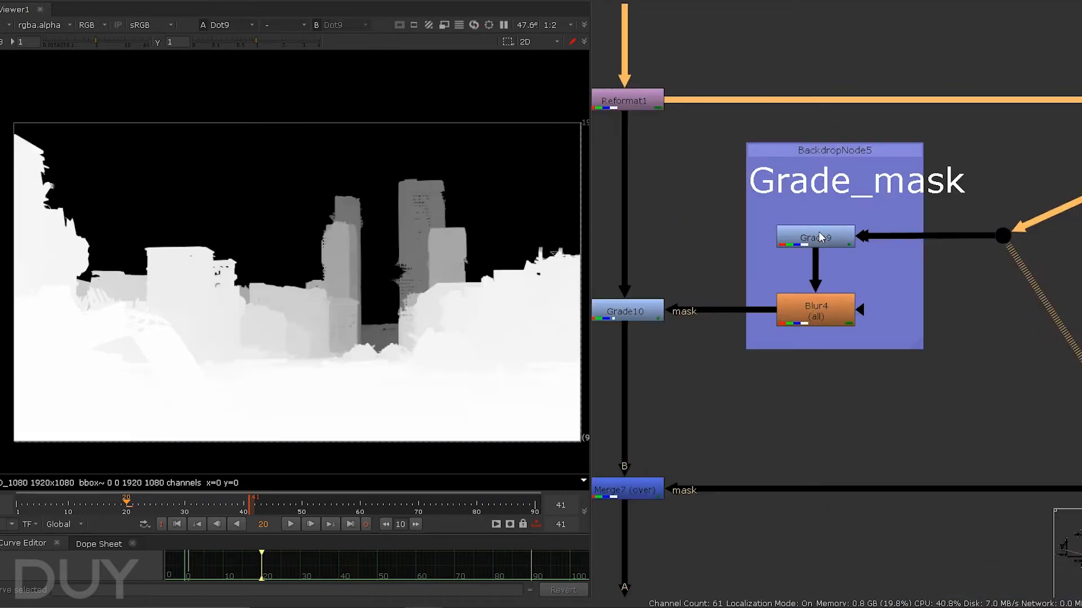
# Show the Grade_mask group's Grade9 and Blur4 in the viewer to examine the foreground mask.
pyautogui.moveTo(820, 236); pyautogui.dragTo(924, 243, button='middle')
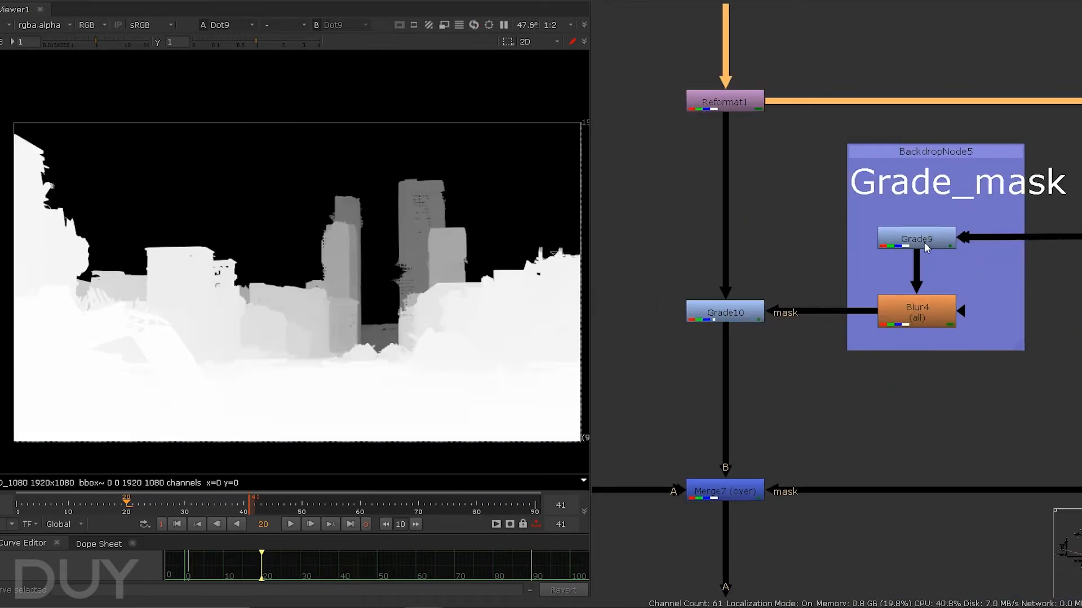
pyautogui.click(924, 242)
pyautogui.press('1')
pyautogui.moveTo(877, 349); pyautogui.dragTo(976, 341, button='middle')
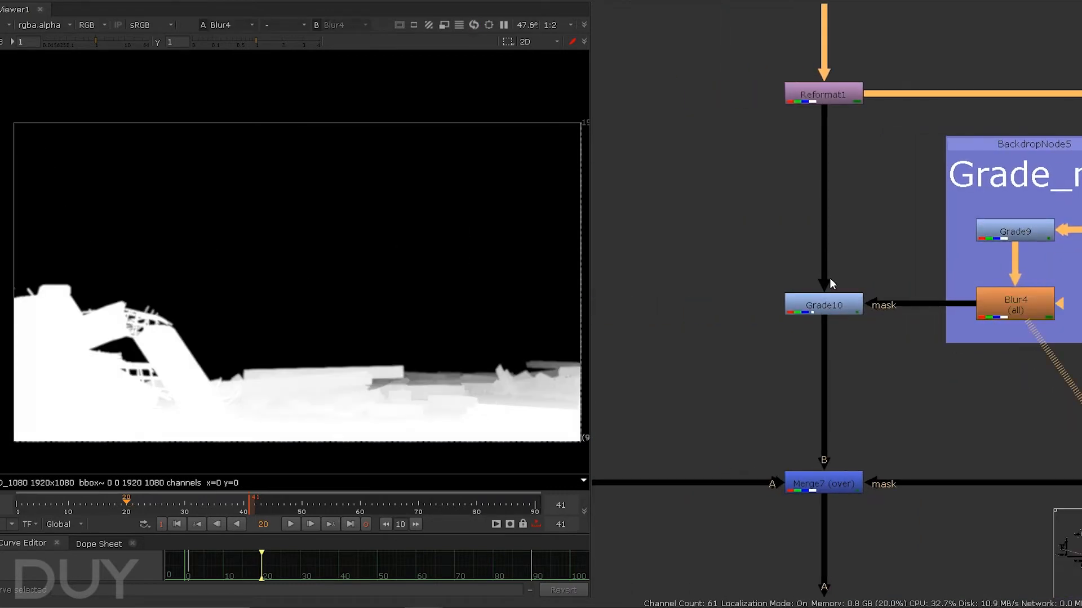
# Show Grade10 in the viewer and examine the masked grade on the foreground rubble.
pyautogui.moveTo(712, 236); pyautogui.dragTo(888, 350)
pyautogui.press('1')
pyautogui.moveTo(711, 236); pyautogui.dragTo(873, 370)
pyautogui.scroll(5, 313, 402)
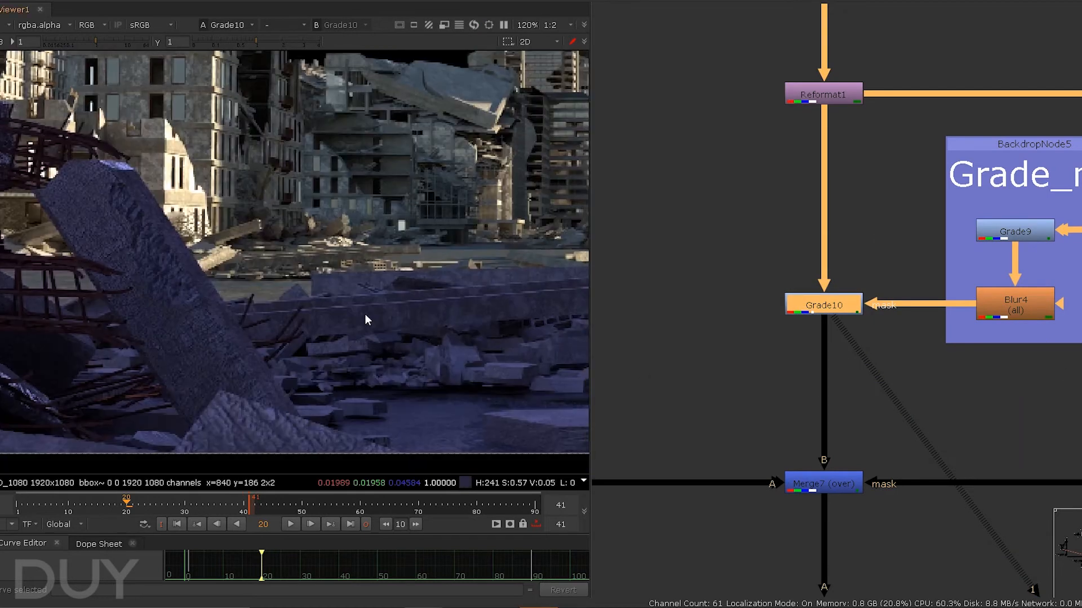
# Toggle Grade10 off and on to compare the masked grade on the foreground rubble.
pyautogui.scroll(-5, 381, 232)
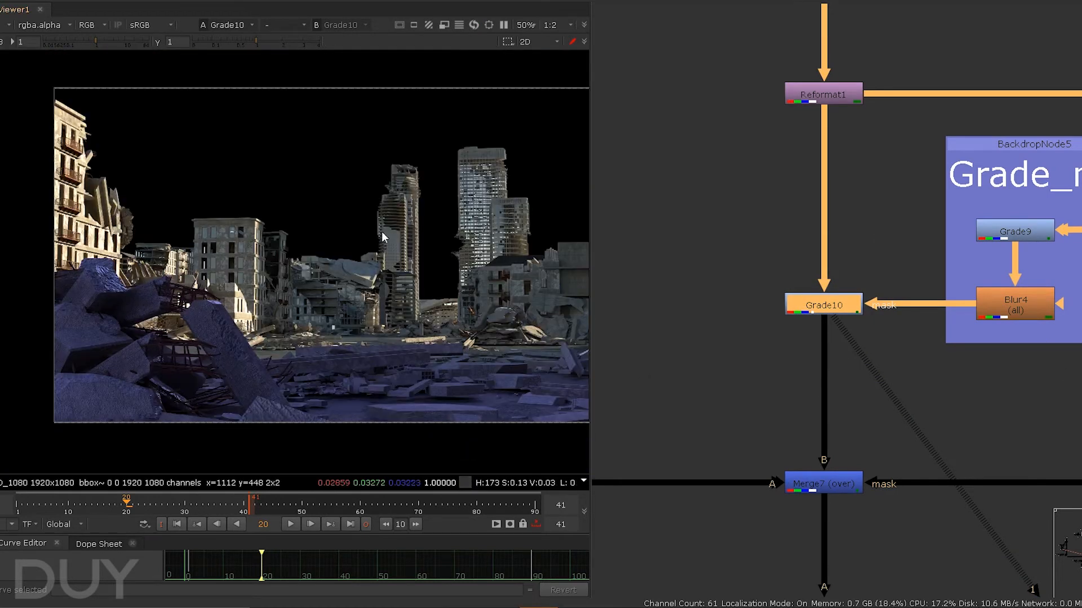
pyautogui.moveTo(396, 400); pyautogui.dragTo(336, 359, button='middle')
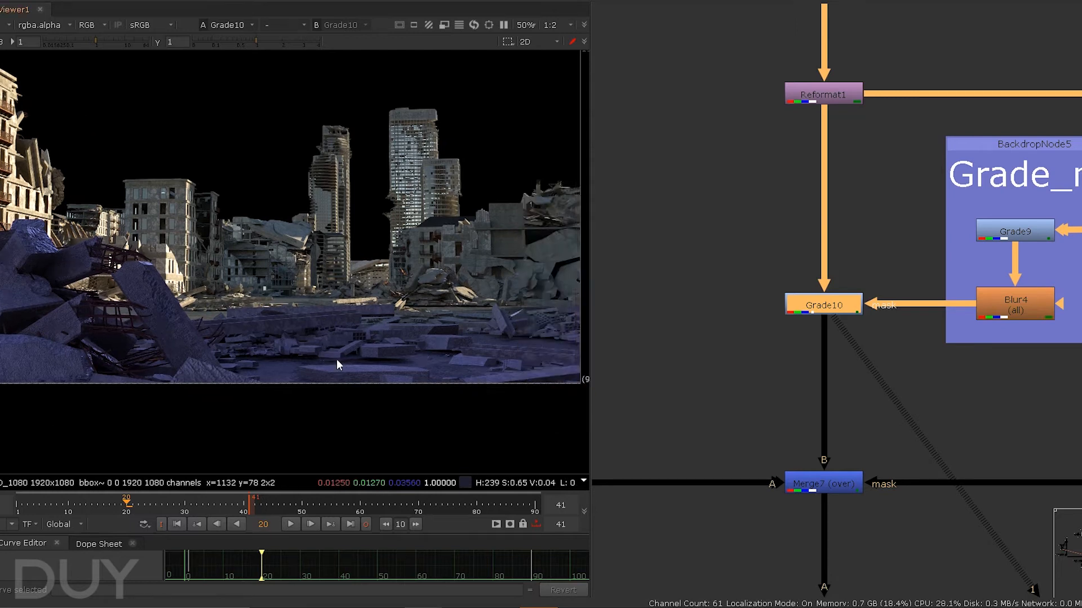
pyautogui.scroll(-2, 249, 371)
pyautogui.scroll(3, 525, 370)
pyautogui.moveTo(948, 154); pyautogui.dragTo(894, 154, button='middle')
pyautogui.click(771, 307)
pyautogui.press('d')
pyautogui.press('d')
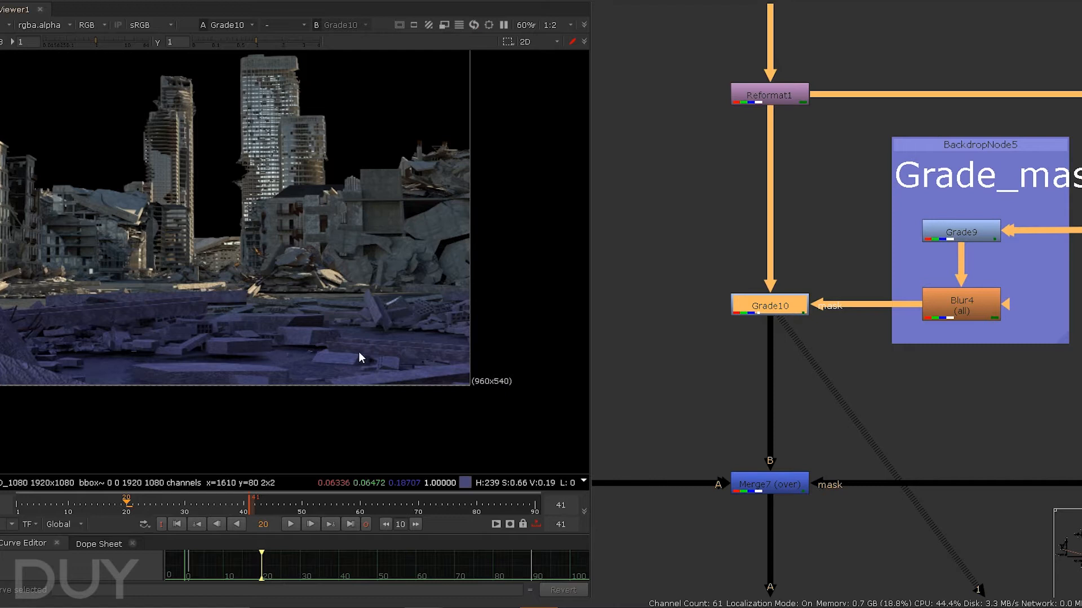
# Locate the Monster group and its branch in the node graph.
pyautogui.moveTo(883, 307); pyautogui.dragTo(857, 257, button='middle')
pyautogui.scroll(-4, 856, 258)
pyautogui.moveTo(777, 311); pyautogui.dragTo(1049, 330, button='middle')
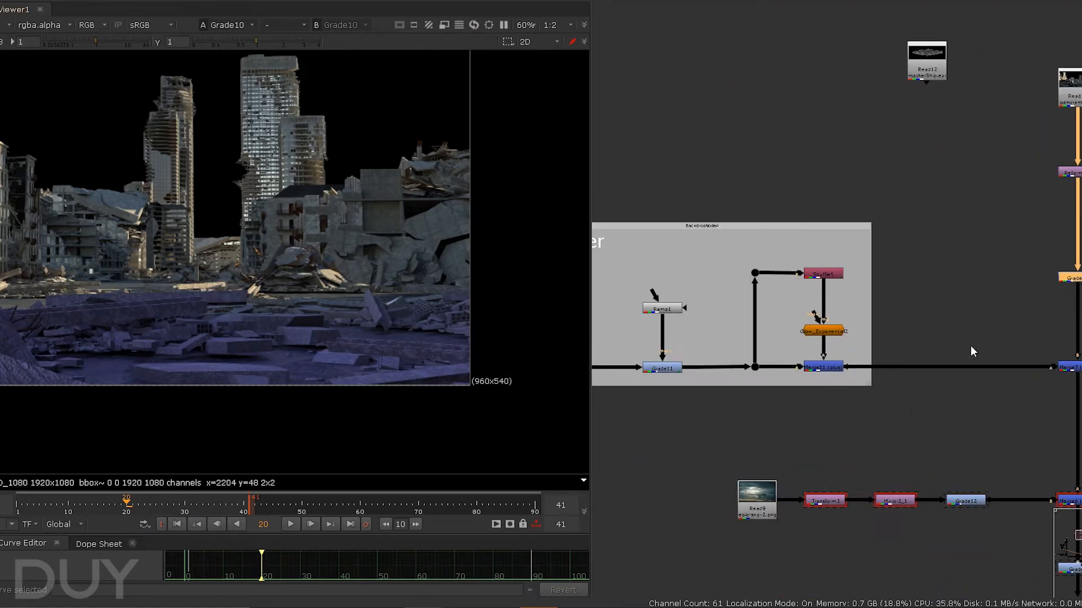
pyautogui.scroll(-2, 970, 346)
pyautogui.moveTo(752, 293); pyautogui.dragTo(874, 312, button='middle')
pyautogui.scroll(5, 873, 312)
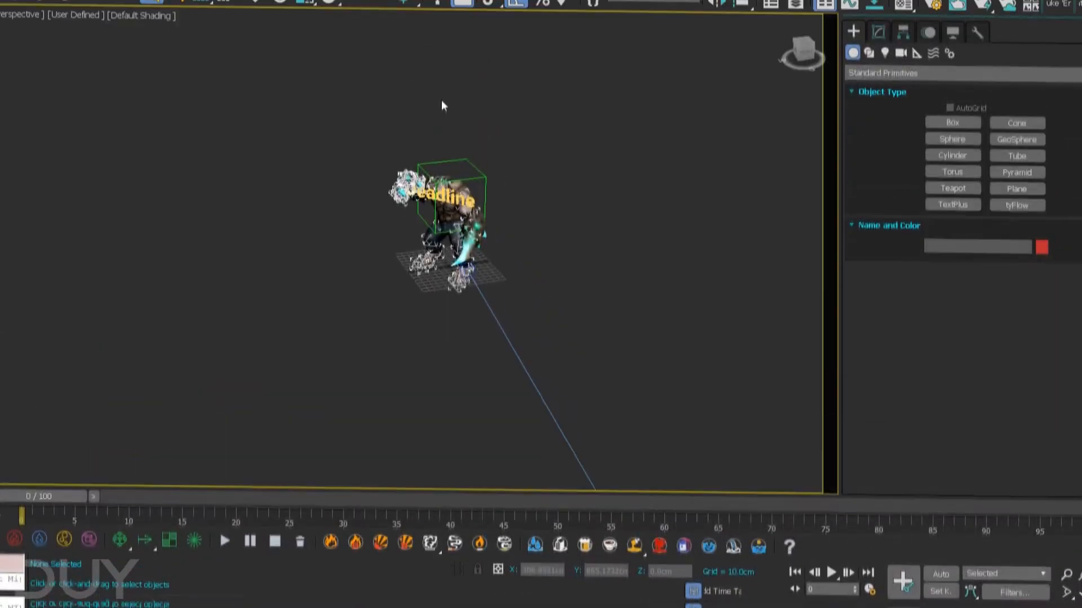
# Switch to 3ds Max, select the monster mesh and scrub its animation up to frame 38.
pyautogui.scroll(6, 463, 217)
pyautogui.keyDown('alt'); pyautogui.moveTo(463, 217); pyautogui.dragTo(381, 162, button='middle'); pyautogui.keyUp('alt')
pyautogui.scroll(2, 380, 162)
pyautogui.scroll(-3, 381, 162)
pyautogui.moveTo(65, 512); pyautogui.dragTo(427, 514)
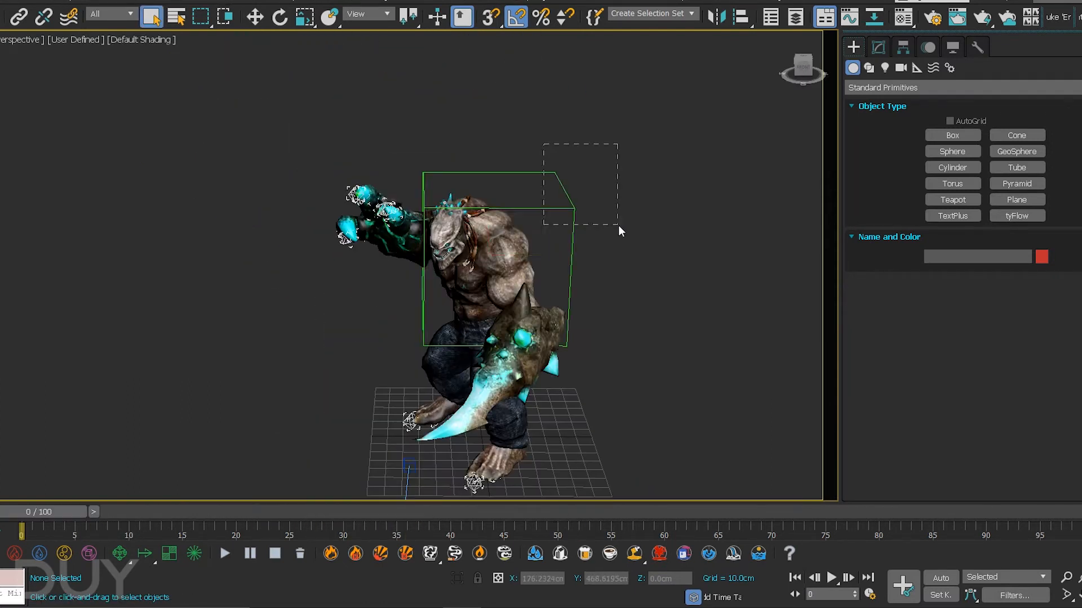
pyautogui.click(572, 257)
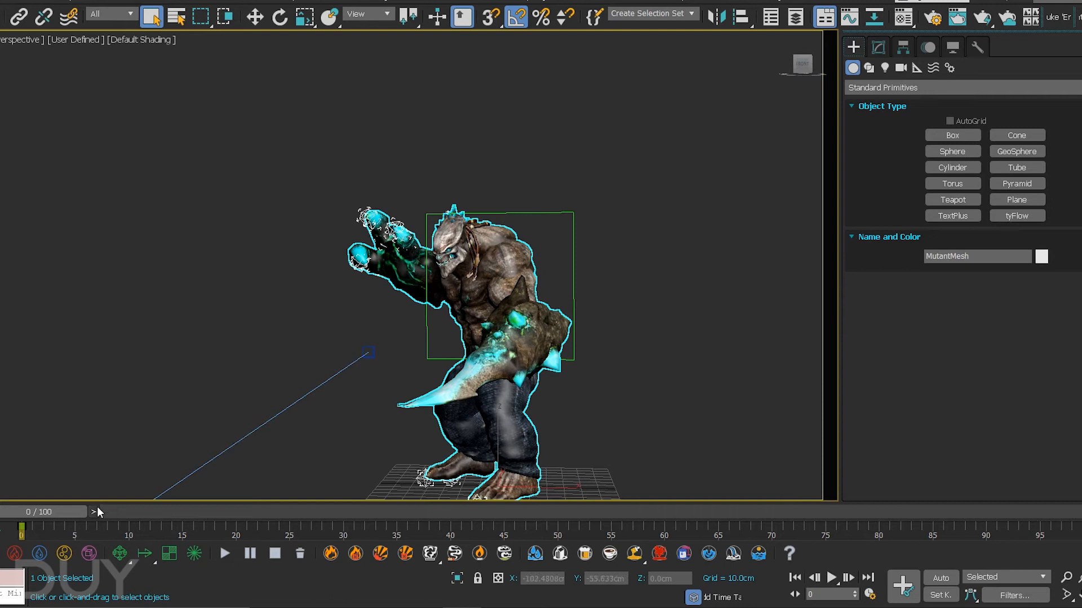
pyautogui.moveTo(64, 513); pyautogui.dragTo(444, 473)
# Examine the camera's target line and placement relative to the monster in the perspective view.
pyautogui.scroll(-6, 423, 389)
pyautogui.keyDown('alt'); pyautogui.moveTo(403, 404); pyautogui.dragTo(406, 345, button='middle'); pyautogui.keyUp('alt')
pyautogui.moveTo(231, 405); pyautogui.dragTo(343, 462)
pyautogui.moveTo(362, 434); pyautogui.dragTo(374, 363, button='middle')
pyautogui.click(221, 287)
pyautogui.moveTo(282, 479); pyautogui.dragTo(357, 339, button='middle')
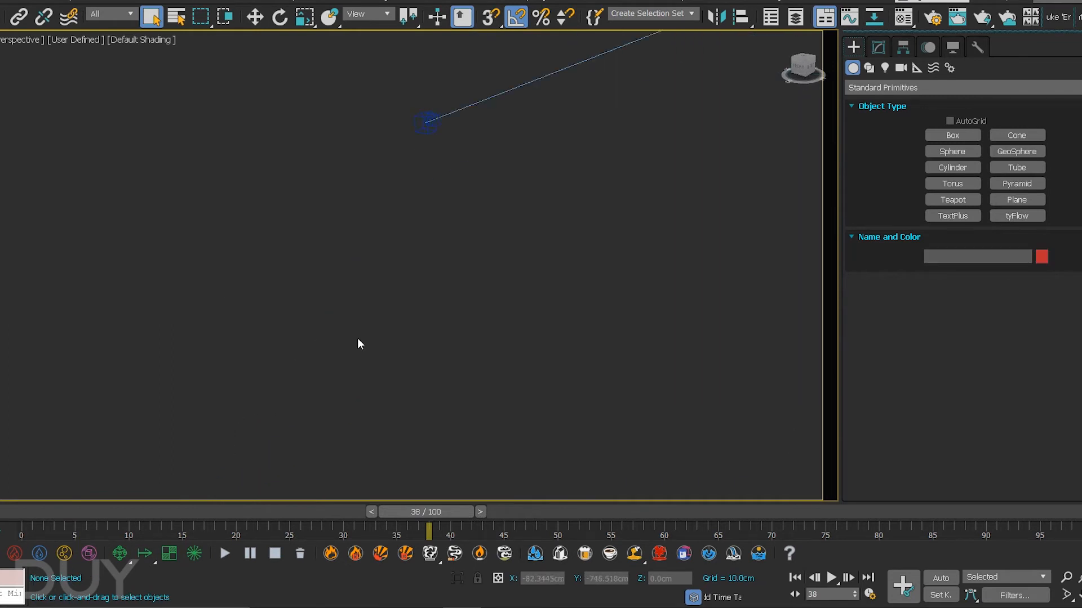
pyautogui.click(372, 243)
pyautogui.moveTo(487, 295); pyautogui.dragTo(355, 310, button='middle')
pyautogui.click(390, 264)
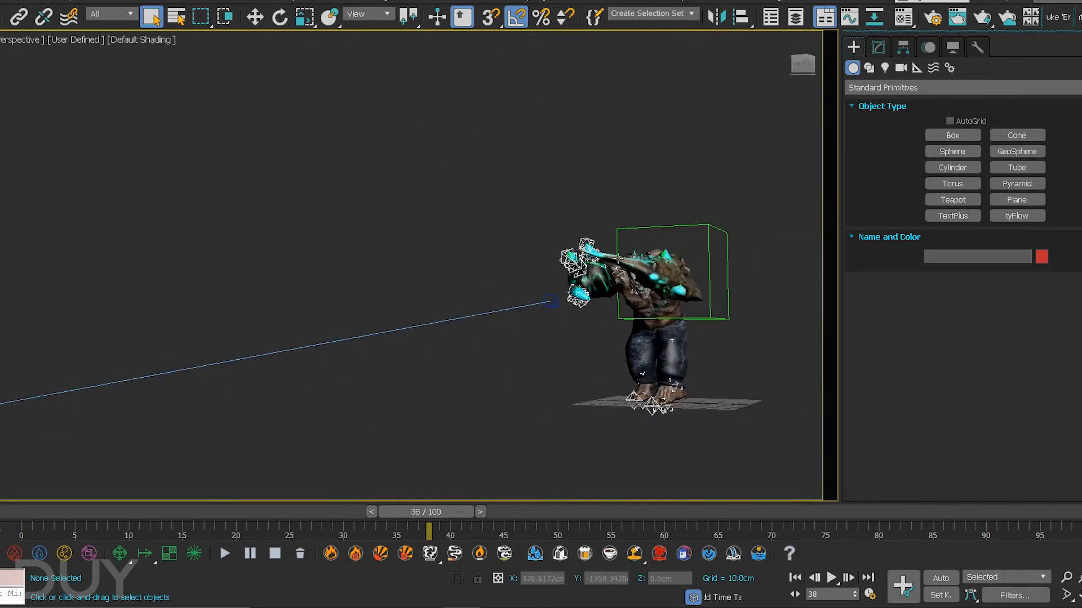
# Select the monster mesh and unhide the Deadline text in front of it by name.
pyautogui.click(640, 288)
pyautogui.scroll(5, 640, 289)
pyautogui.moveTo(624, 241); pyautogui.dragTo(557, 271, button='middle')
pyautogui.rightClick(422, 131)
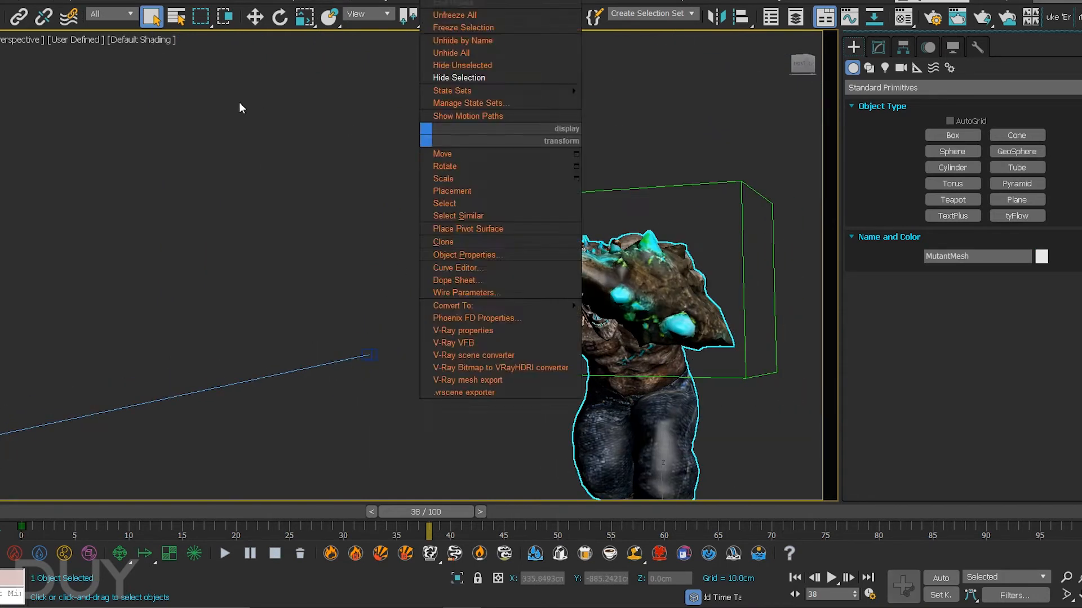
pyautogui.click(265, 106)
pyautogui.rightClick(609, 136)
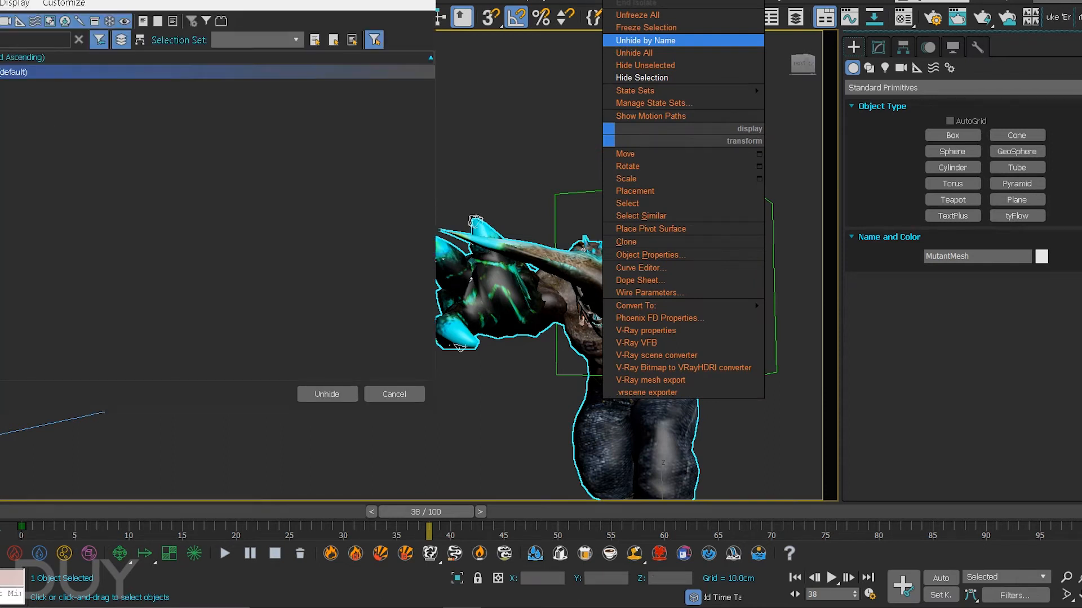
pyautogui.click(5, 113)
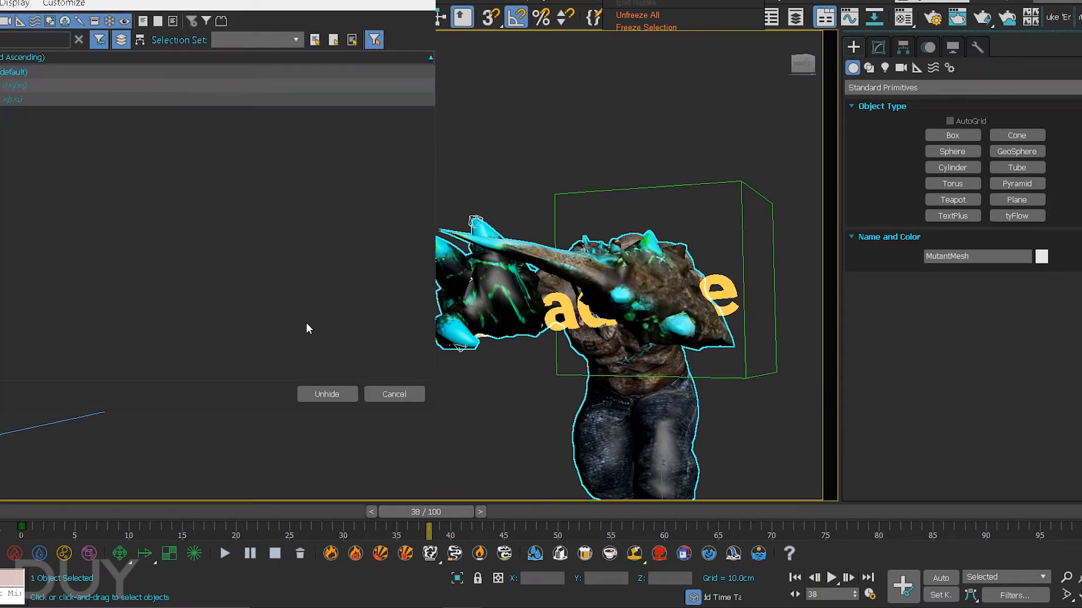
pyautogui.click(400, 393)
# Select the Deadline text and scrub the timeline to examine how it moves with the monster.
pyautogui.scroll(-5, 531, 363)
pyautogui.moveTo(531, 364)
pyautogui.keyDown('alt'); pyautogui.mouseDown(button='middle')
pyautogui.moveTo(555, 417)
pyautogui.moveTo(524, 366)
pyautogui.mouseUp(button='middle'); pyautogui.keyUp('alt')
pyautogui.moveTo(429, 513); pyautogui.dragTo(102, 512)
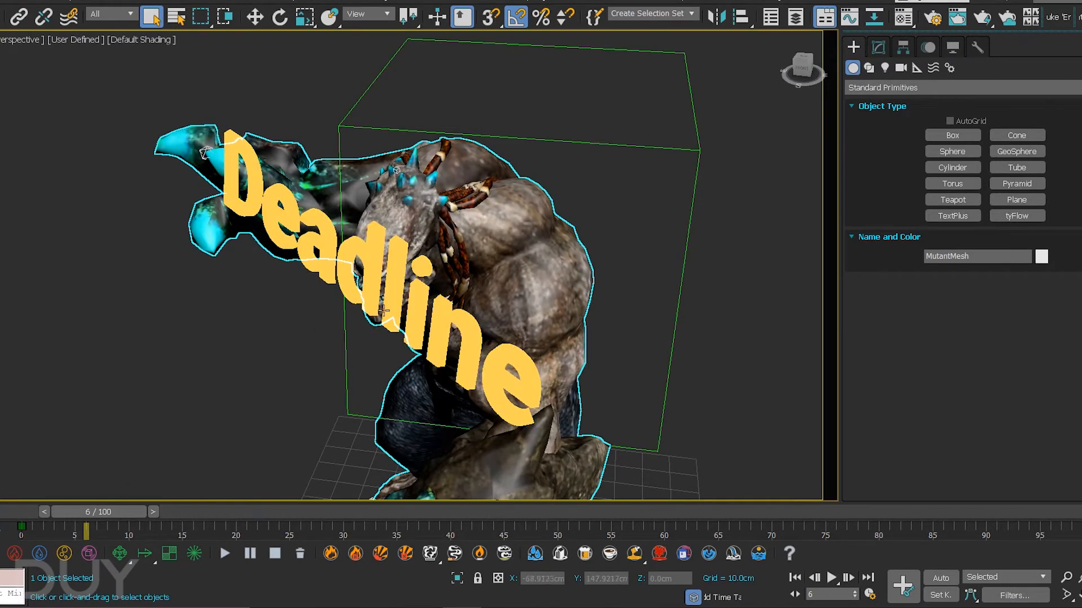
pyautogui.click(384, 311)
pyautogui.scroll(-3, 575, 324)
pyautogui.keyDown('alt'); pyautogui.moveTo(575, 324); pyautogui.dragTo(592, 246, button='middle'); pyautogui.keyUp('alt')
pyautogui.moveTo(451, 271); pyautogui.dragTo(467, 197, button='middle')
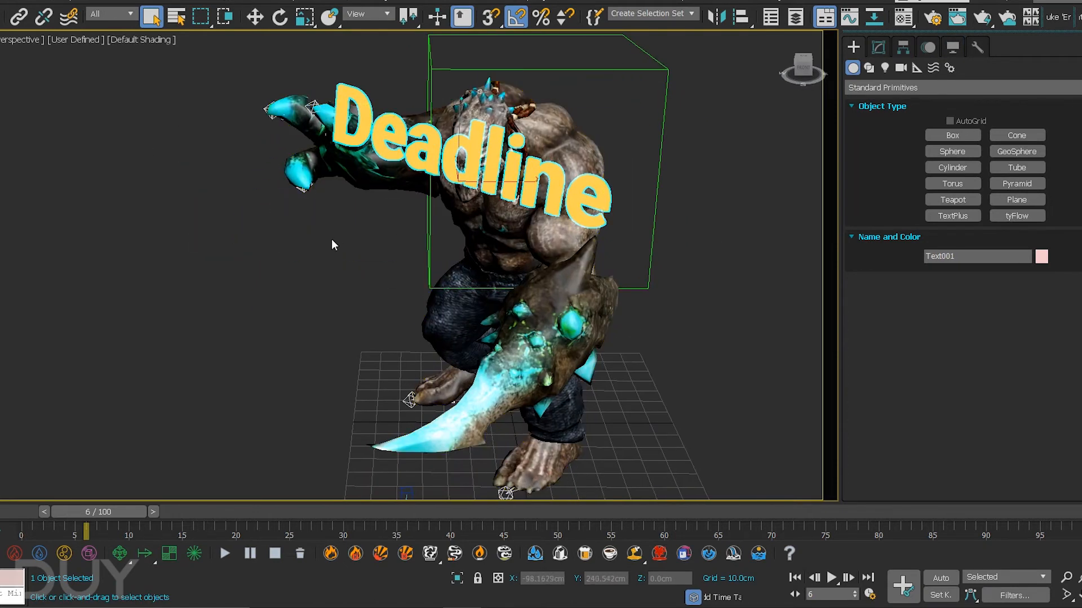
pyautogui.click(332, 244)
pyautogui.moveTo(122, 511); pyautogui.dragTo(486, 493)
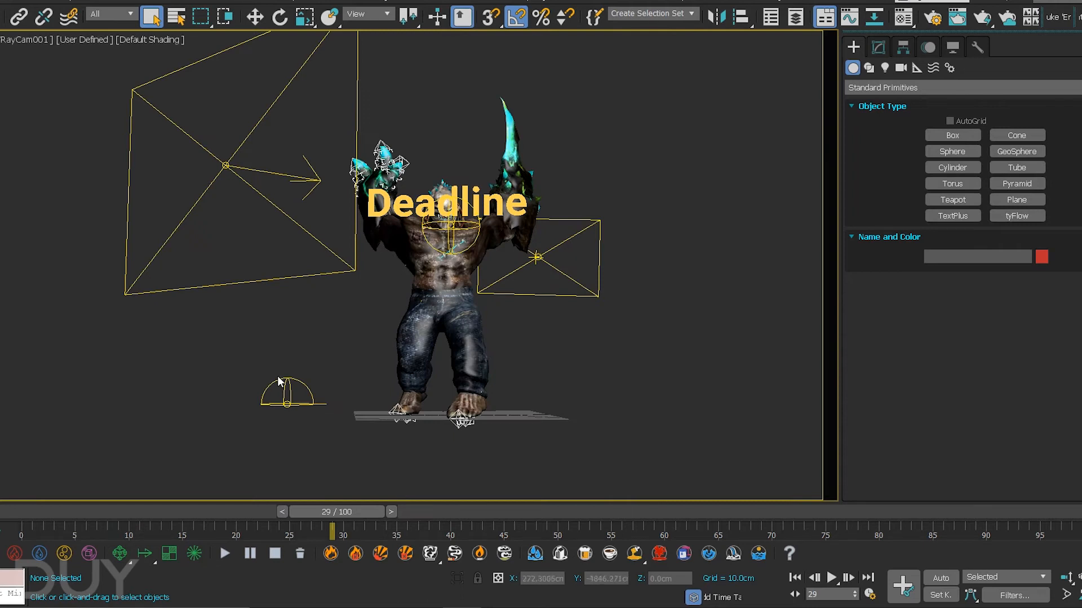
# Inspect the rectangular VRayLight003's parameters at frame 12 and move the animation to frame 29.
pyautogui.moveTo(337, 512); pyautogui.dragTo(171, 464)
pyautogui.press('q')
pyautogui.moveTo(155, 163); pyautogui.dragTo(258, 229)
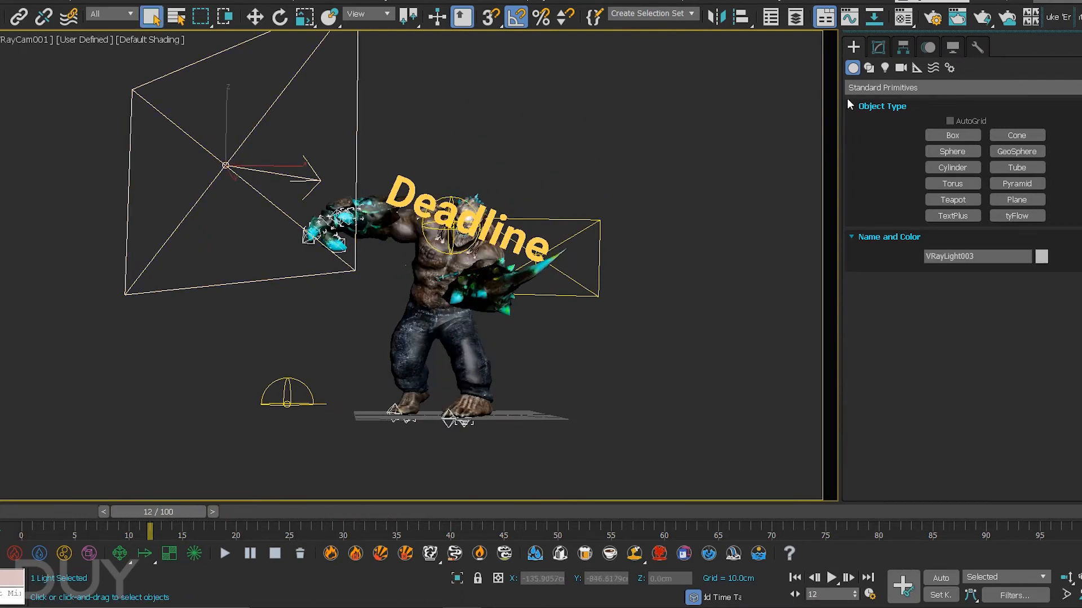
pyautogui.click(878, 47)
pyautogui.click(641, 360)
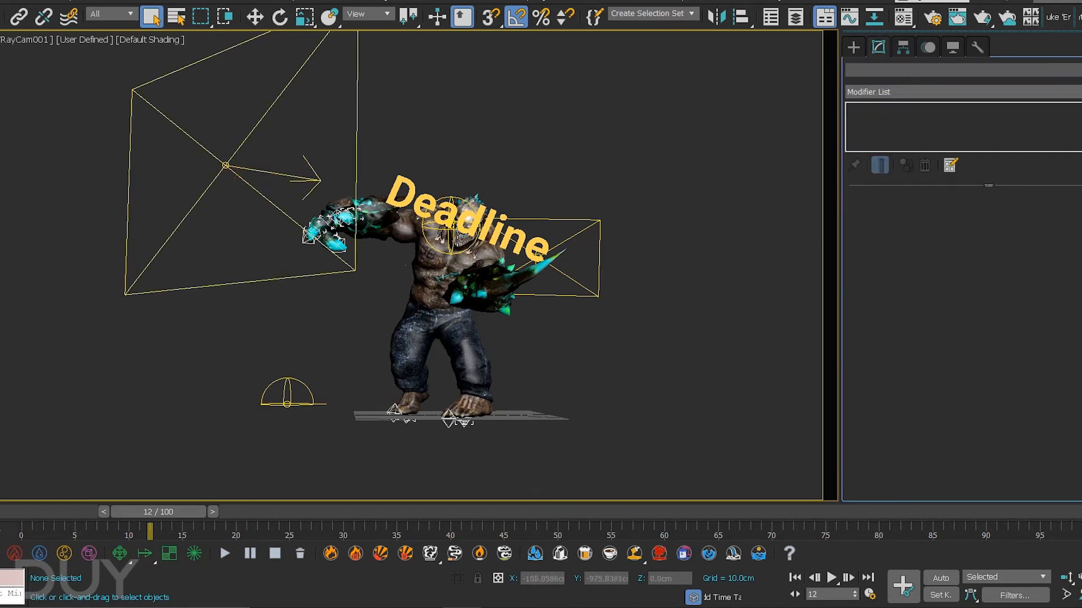
pyautogui.click(456, 238)
pyautogui.moveTo(197, 515); pyautogui.dragTo(371, 493)
pyautogui.press('q')
# Set the camera viewport to use the environment background.
pyautogui.click(690, 404)
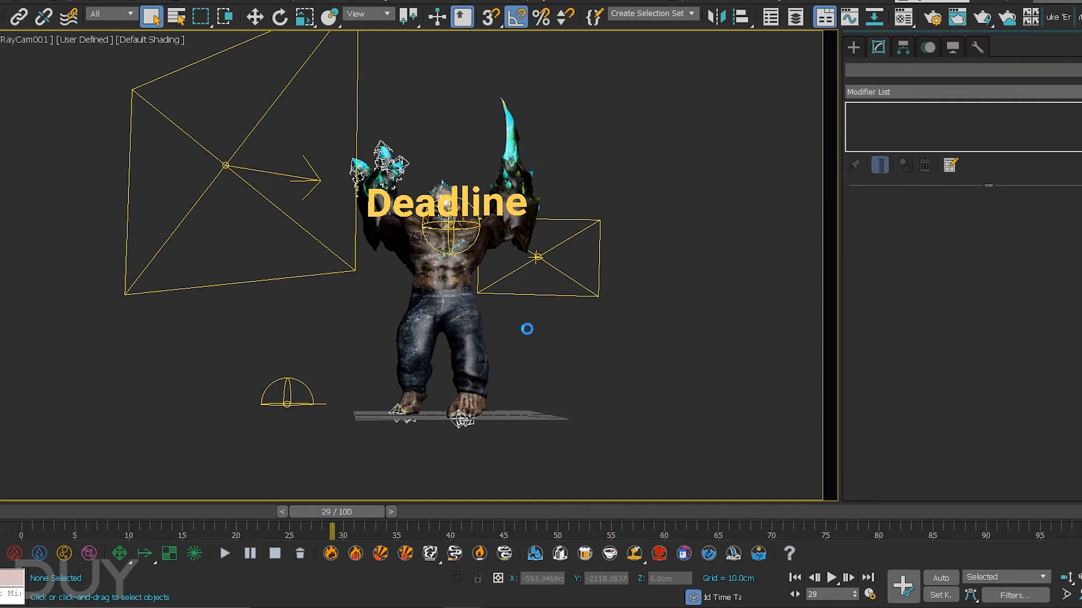
pyautogui.hotkey('alt', 'b')
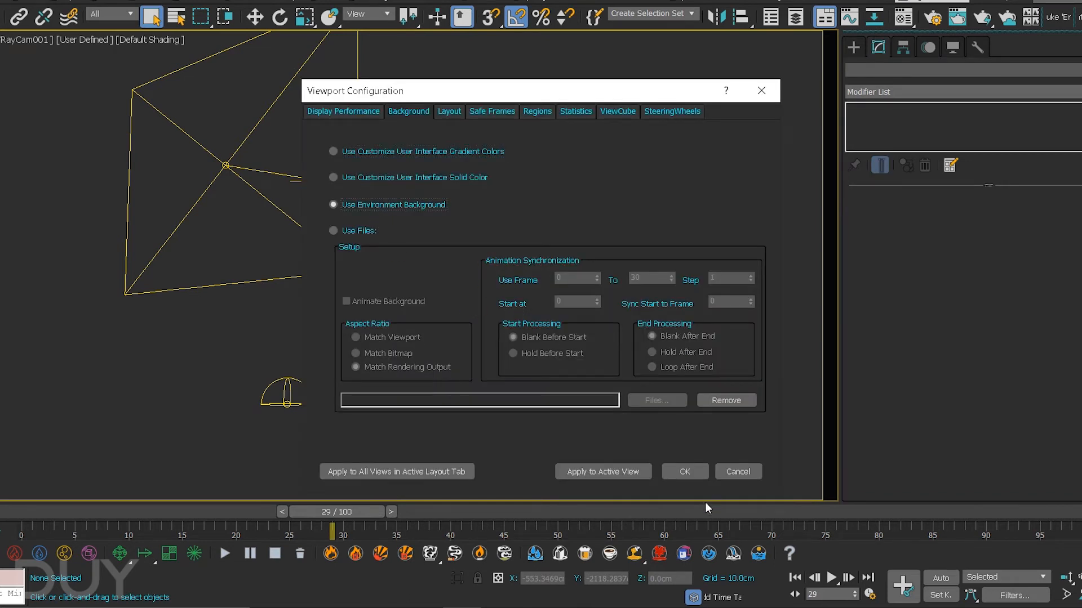
pyautogui.click(685, 474)
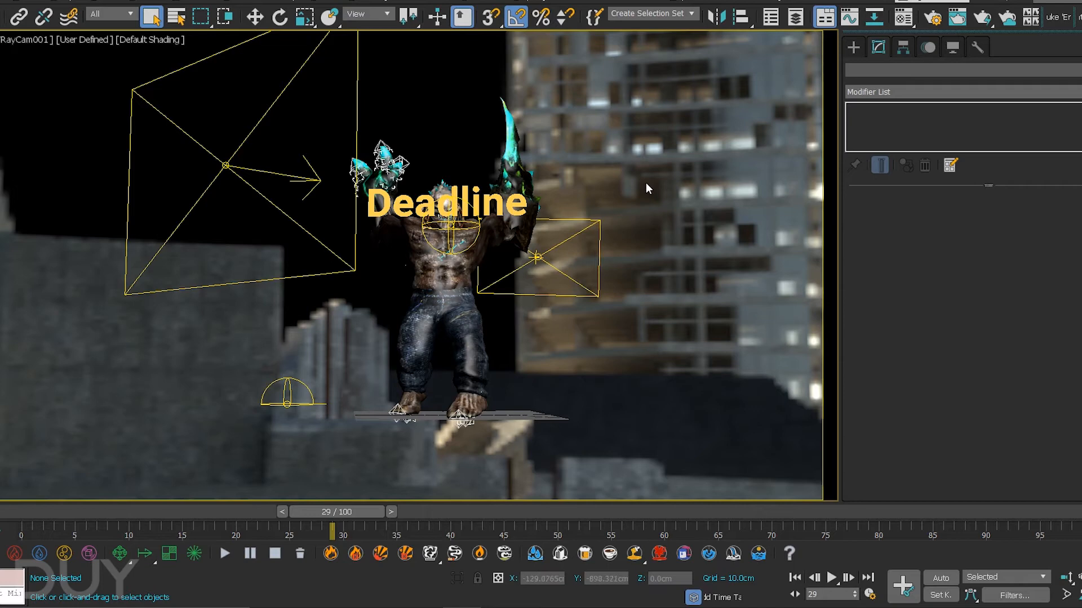
# Examine the monster and its lights against the ruined city in the perspective view, ending in the camera view.
pyautogui.press('p')
pyautogui.scroll(-5, 642, 211)
pyautogui.keyDown('alt'); pyautogui.moveTo(645, 217); pyautogui.dragTo(773, 234, button='middle'); pyautogui.keyUp('alt')
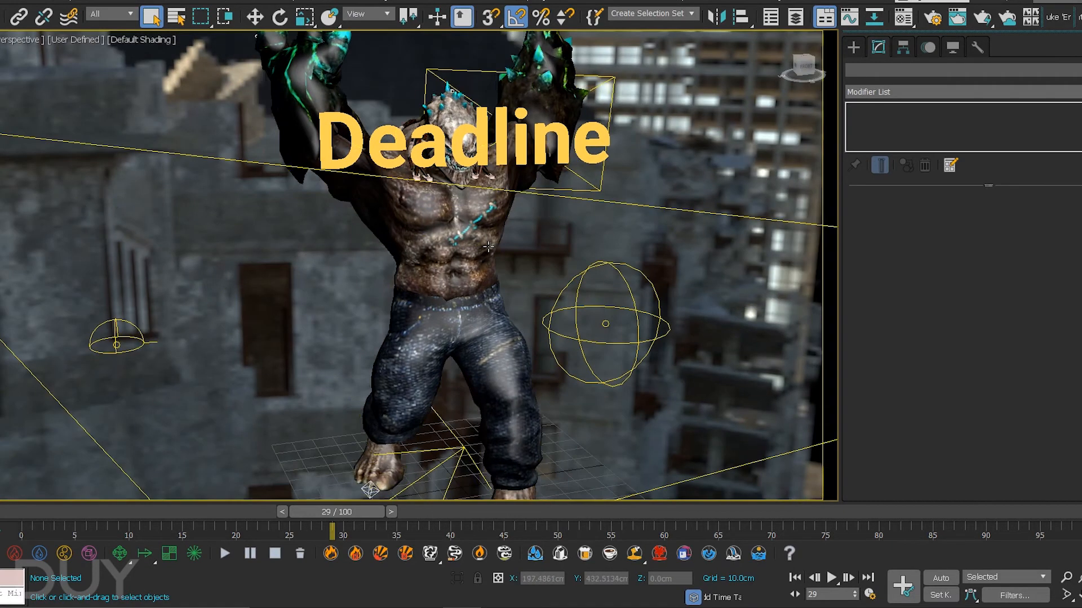
pyautogui.keyDown('alt'); pyautogui.moveTo(488, 247); pyautogui.dragTo(457, 226, button='middle'); pyautogui.keyUp('alt')
pyautogui.scroll(-4, 445, 276)
pyautogui.moveTo(437, 287); pyautogui.dragTo(416, 229, button='middle')
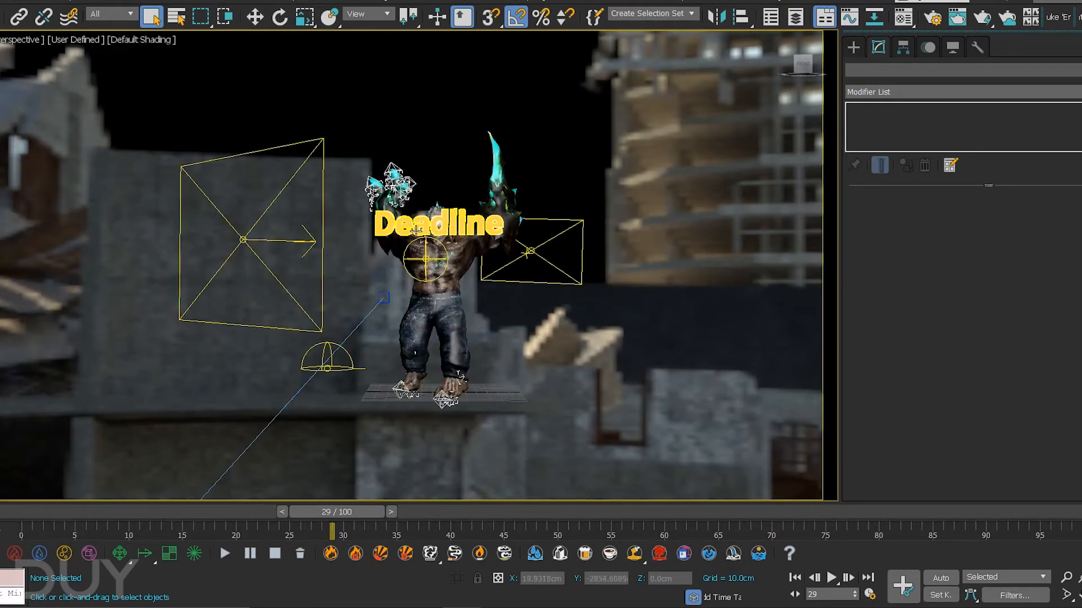
pyautogui.moveTo(191, 111); pyautogui.dragTo(651, 325)
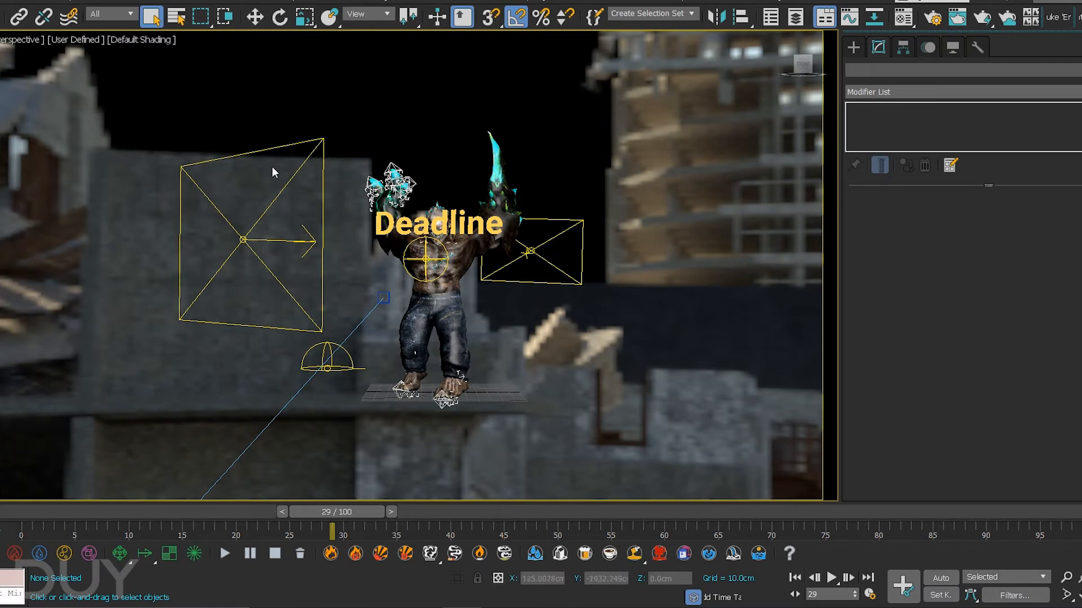
pyautogui.press('c')
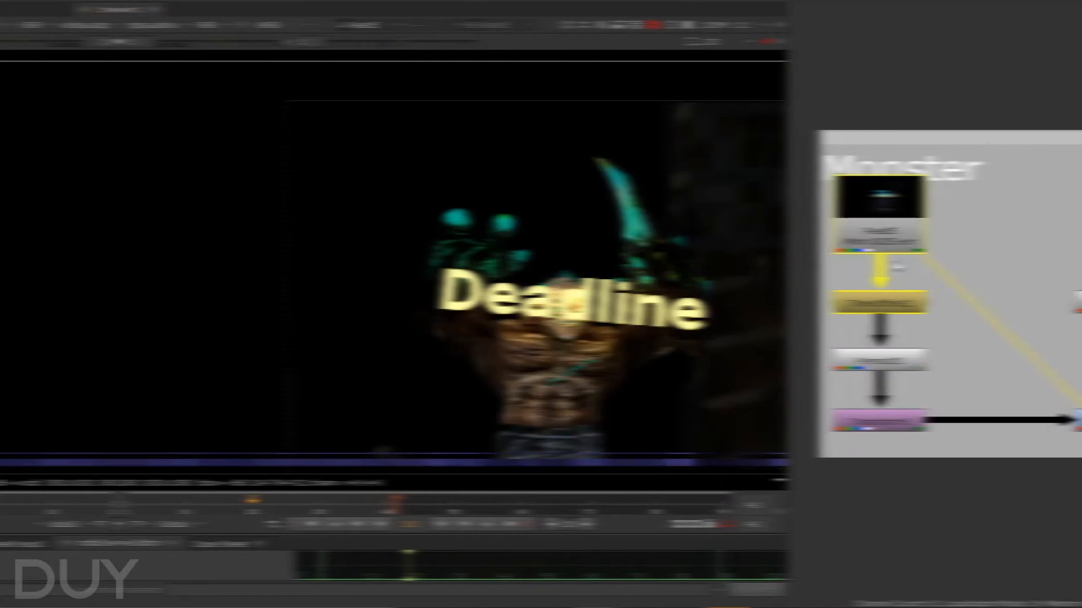
# Switch to Nuke and show the Monster group's Premult3 and Transform5 in the viewer.
pyautogui.moveTo(403, 106); pyautogui.dragTo(477, 200, button='middle')
pyautogui.click(670, 351)
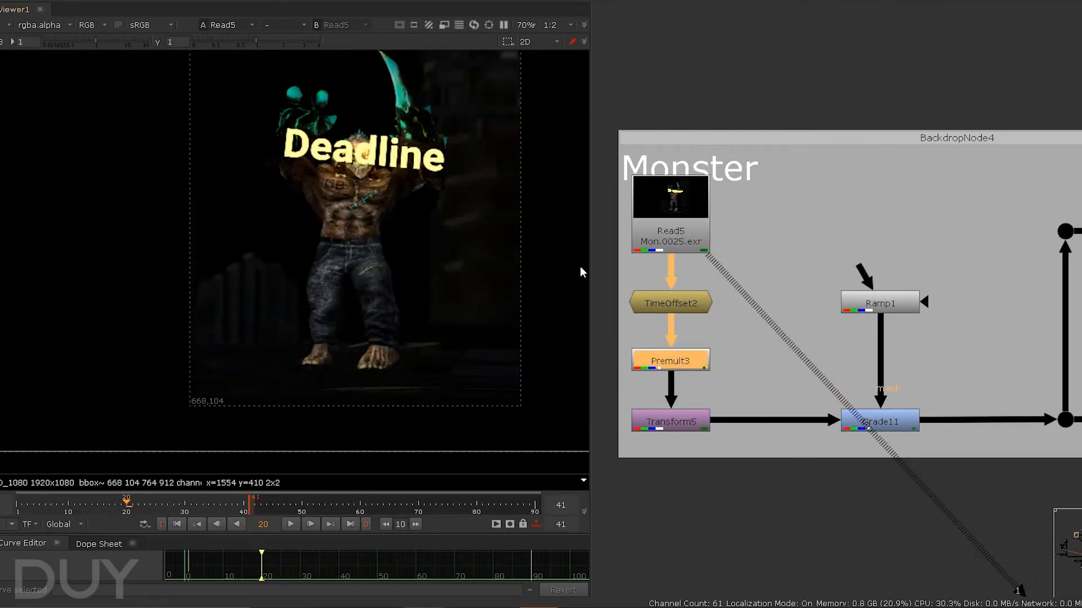
pyautogui.scroll(2, 394, 276)
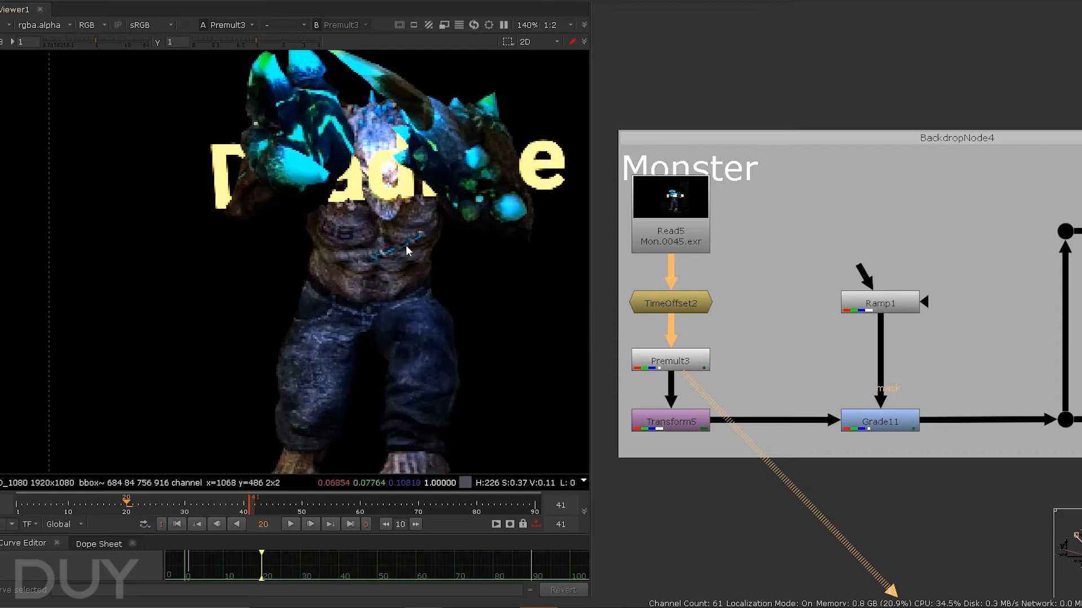
pyautogui.click(708, 424)
pyautogui.press('1')
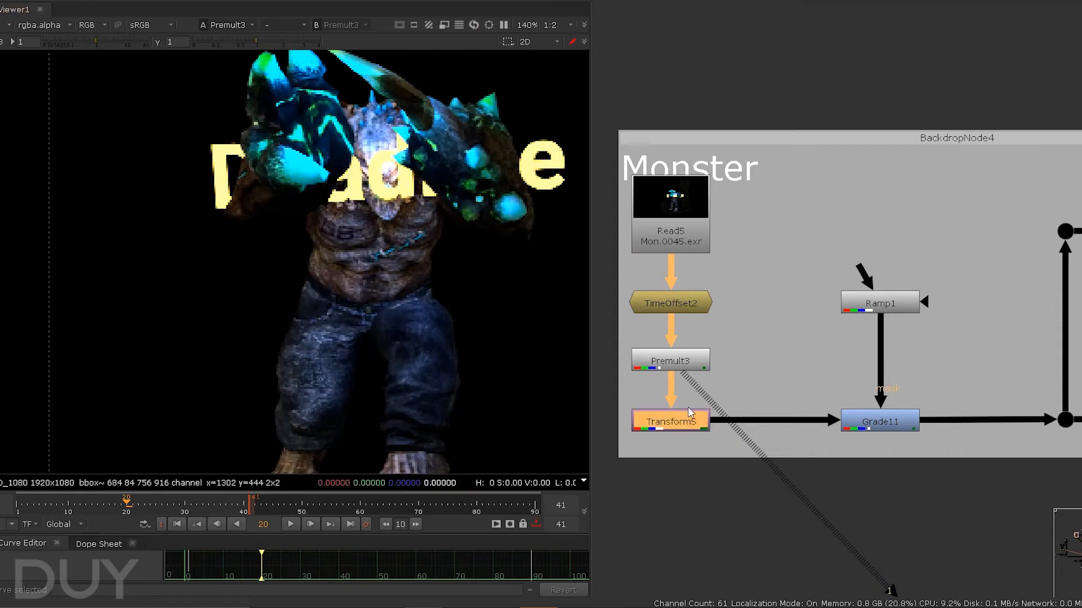
pyautogui.scroll(-2, 420, 316)
pyautogui.moveTo(422, 317); pyautogui.dragTo(352, 309, button='middle')
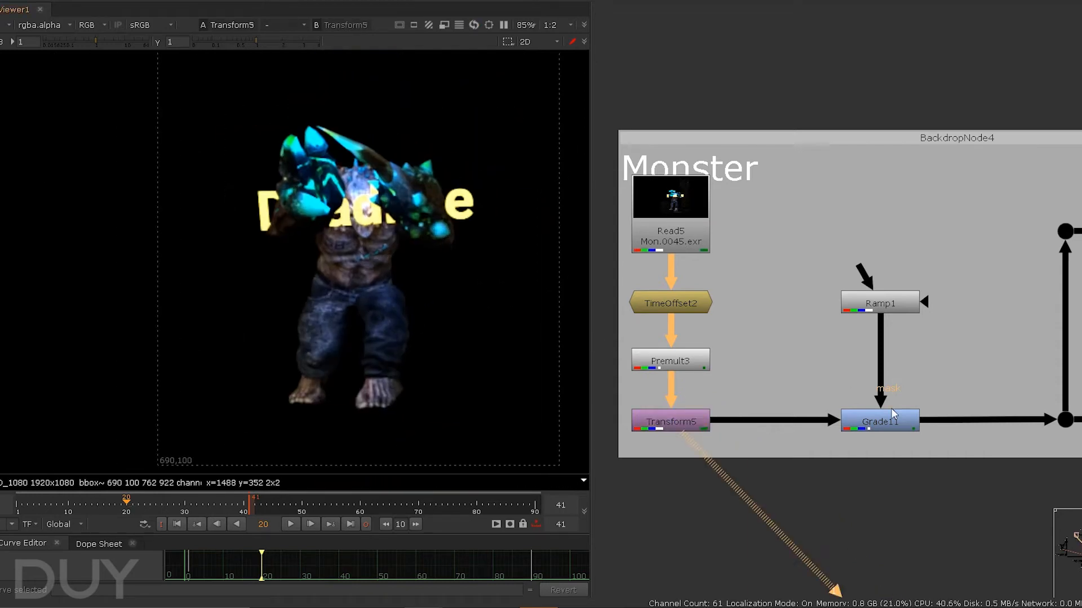
# Show the monster's Grade11 and its Ramp1 mask in the viewer, and review Ramp1's properties.
pyautogui.moveTo(850, 390); pyautogui.dragTo(805, 380, button='middle')
pyautogui.moveTo(794, 357); pyautogui.dragTo(890, 425)
pyautogui.click(907, 444)
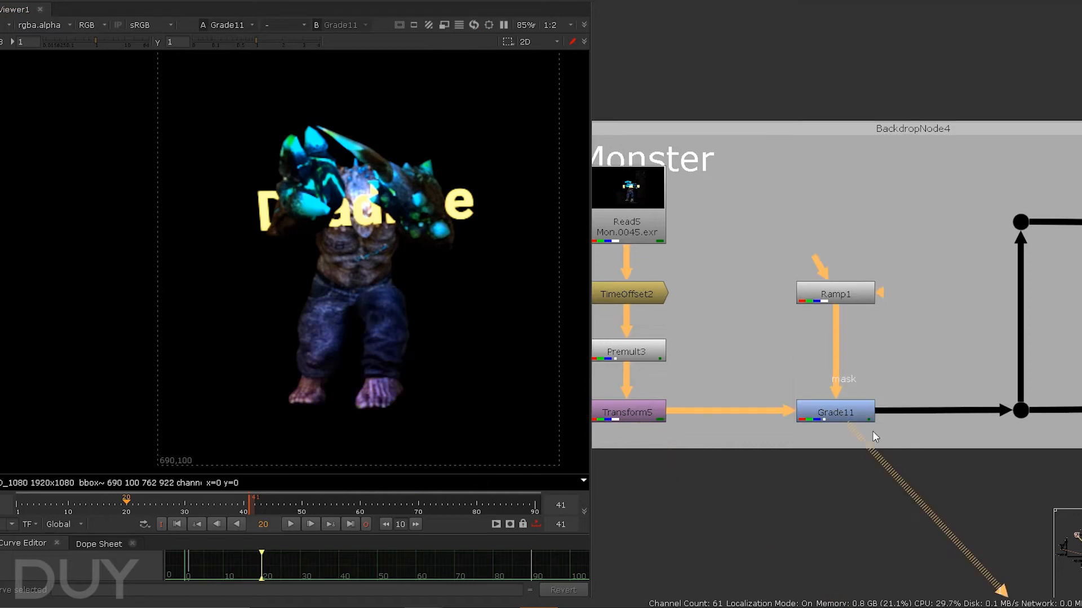
pyautogui.doubleClick(837, 296)
pyautogui.press('1')
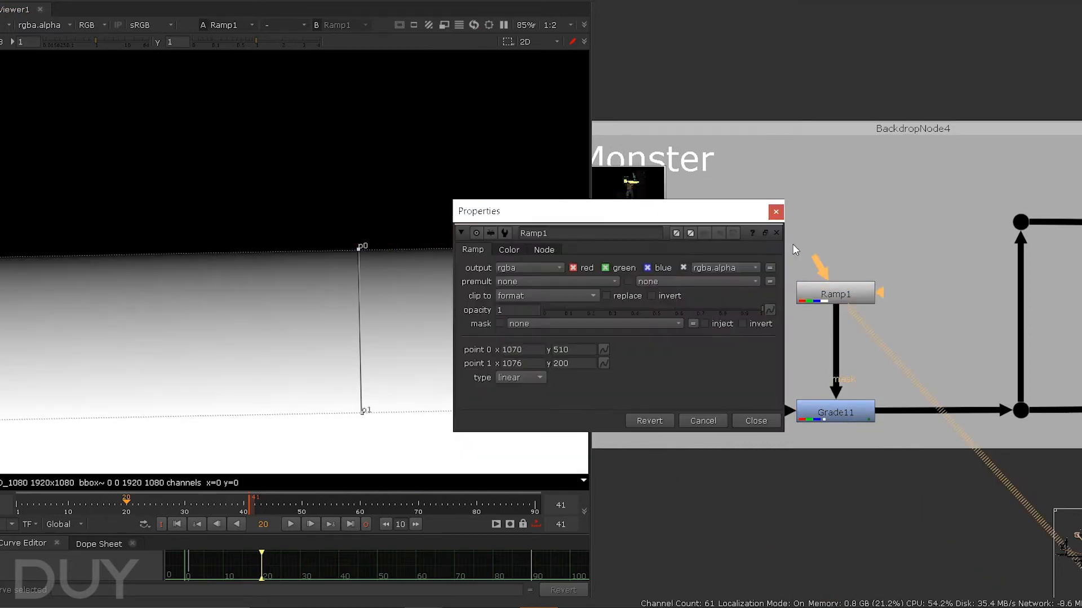
pyautogui.click(776, 212)
# Return the viewer to Grade11 and examine the ramp-masked grade on the monster's legs.
pyautogui.moveTo(748, 350); pyautogui.dragTo(918, 454)
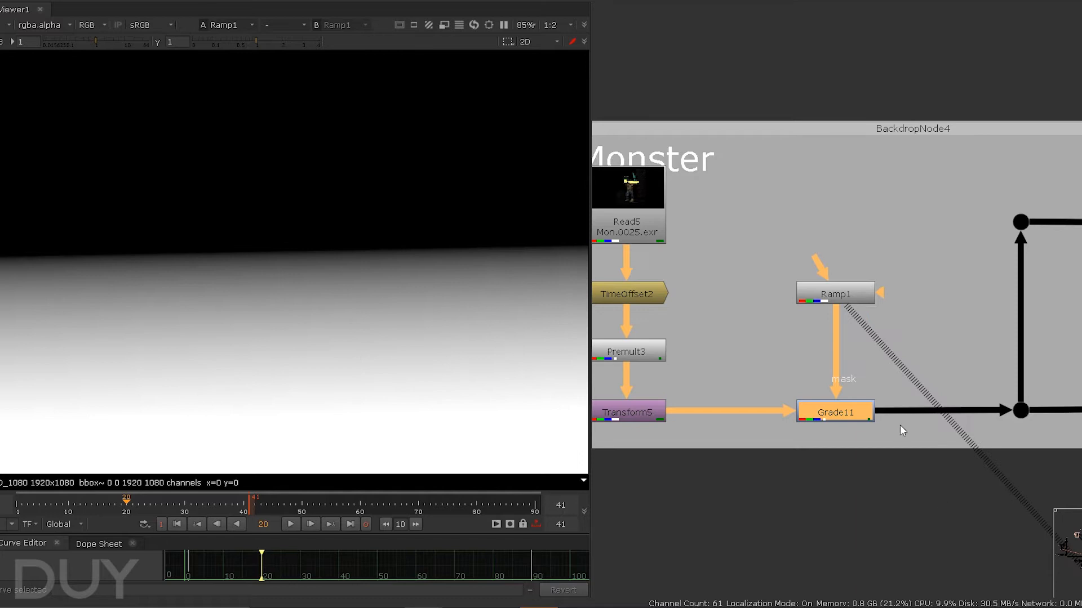
pyautogui.press('1')
pyautogui.moveTo(346, 388); pyautogui.dragTo(315, 340, button='middle')
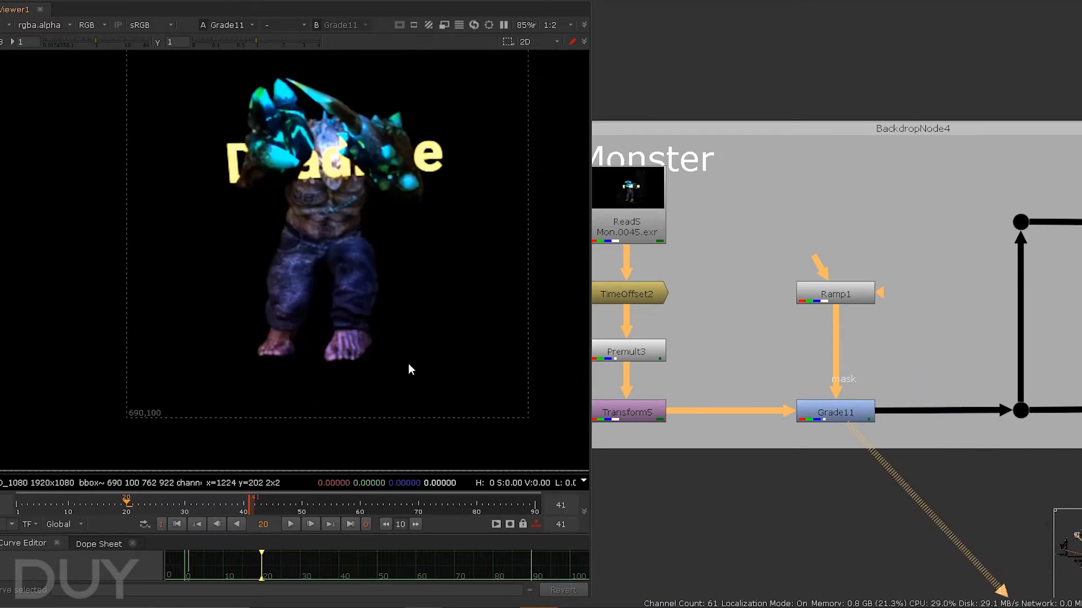
# Show Shuffle5 in the viewer and open its properties to review the VRaySelfIllumination layer extraction.
pyautogui.moveTo(1058, 429); pyautogui.dragTo(899, 407, button='middle')
pyautogui.moveTo(946, 356); pyautogui.dragTo(868, 377, button='middle')
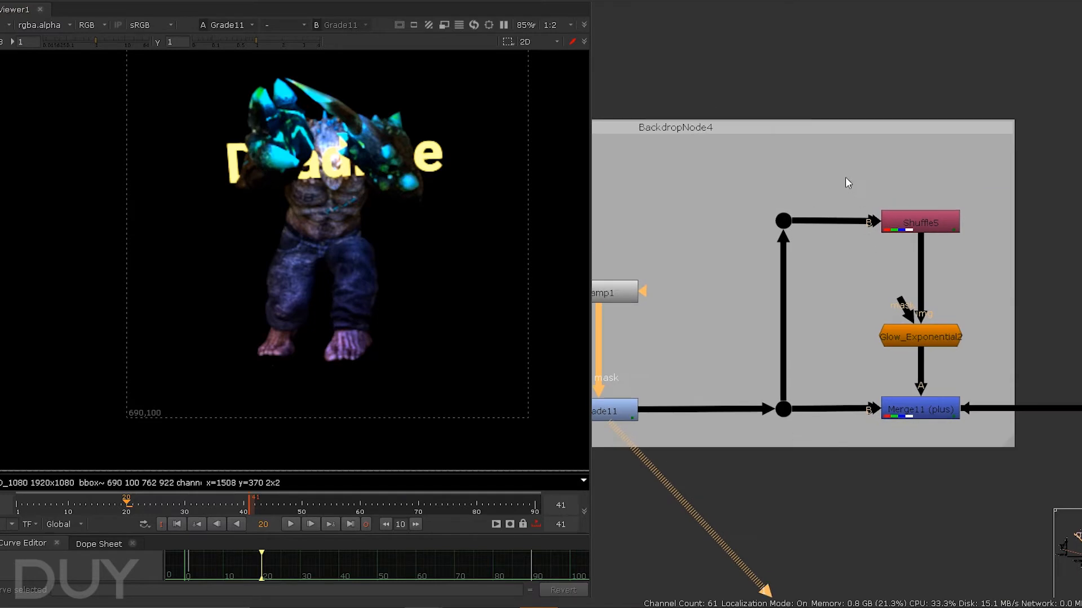
pyautogui.moveTo(845, 181); pyautogui.dragTo(997, 299)
pyautogui.press('1')
pyautogui.moveTo(862, 382); pyautogui.dragTo(1056, 511)
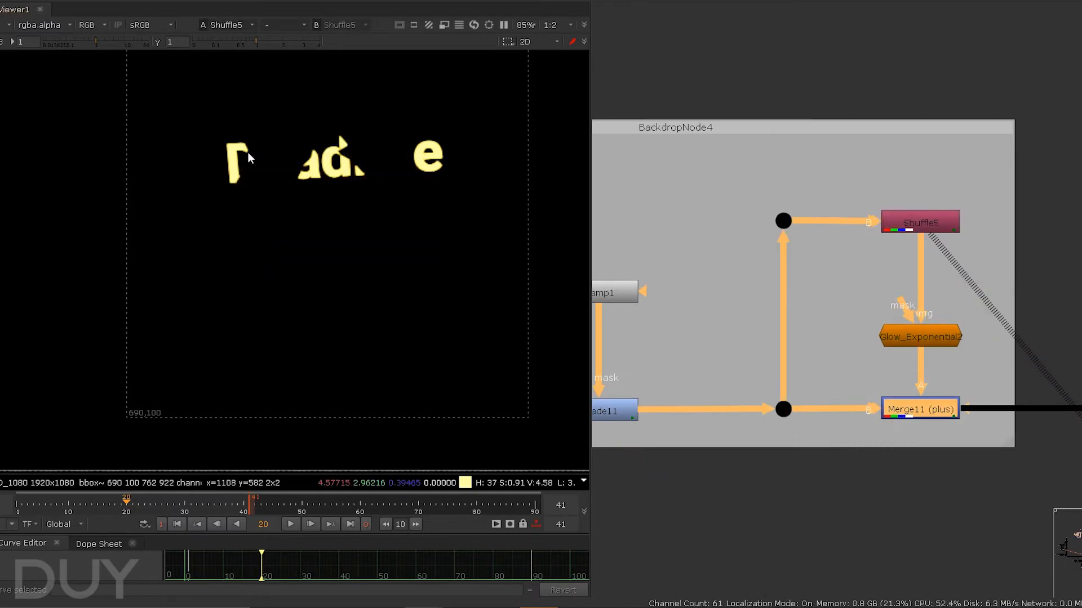
pyautogui.scroll(7, 250, 158)
pyautogui.doubleClick(954, 221)
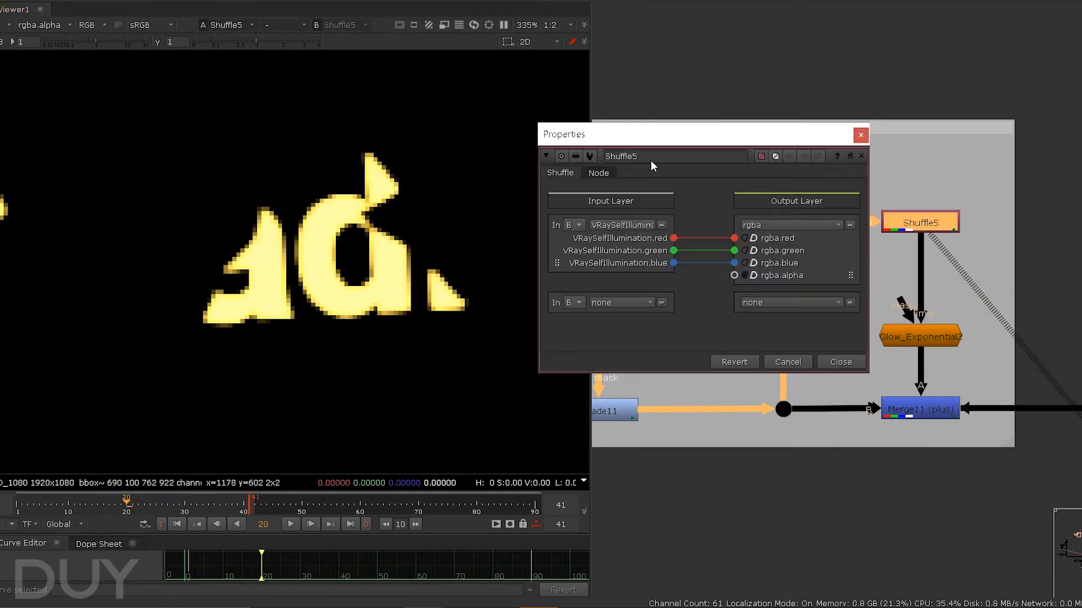
# Close the Shuffle5 properties and show the monster branch's Glow_Exponential2 in the viewer.
pyautogui.click(862, 137)
pyautogui.scroll(-5, 367, 248)
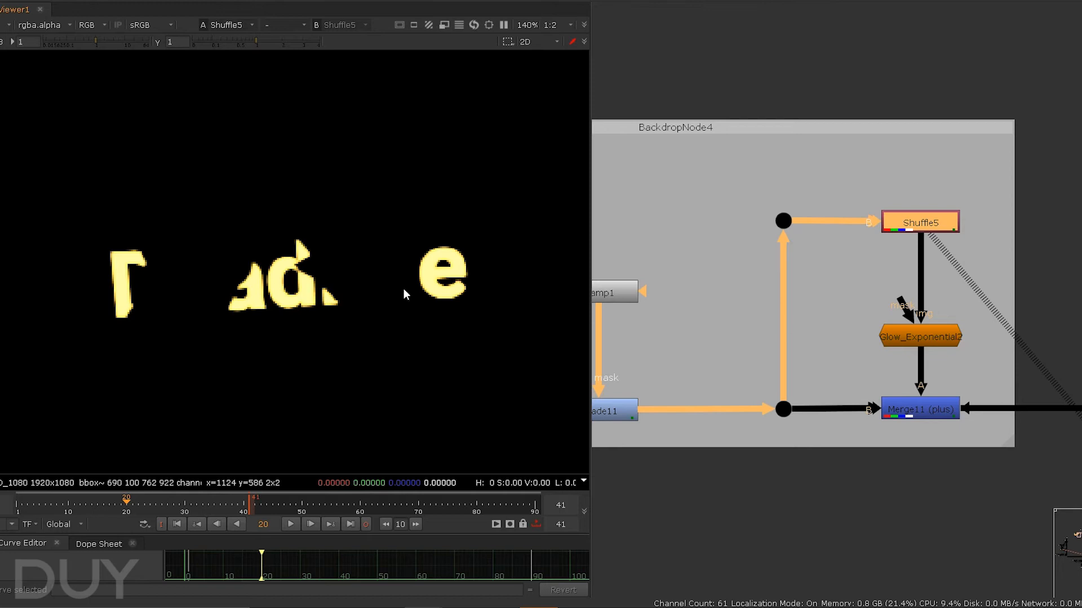
pyautogui.moveTo(880, 281); pyautogui.dragTo(1013, 353)
pyautogui.press('1')
# Show Merge11 in the viewer and toggle it off and on to compare the glowing text over the monster.
pyautogui.moveTo(860, 383); pyautogui.dragTo(972, 441)
pyautogui.click(909, 401)
pyautogui.press('1')
pyautogui.press('d')
pyautogui.press('d')
pyautogui.scroll(-2, 965, 426)
pyautogui.scroll(-1, 966, 425)
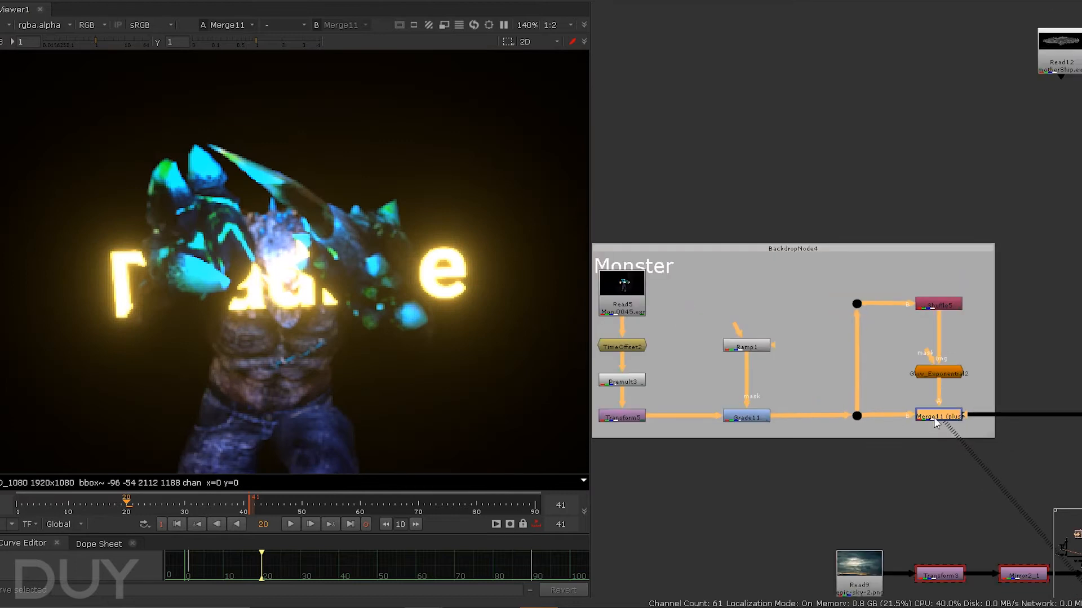
# Toggle Merge11 off and on once more and review its merge operation in its properties.
pyautogui.press('d')
pyautogui.press('d')
pyautogui.doubleClick(943, 414)
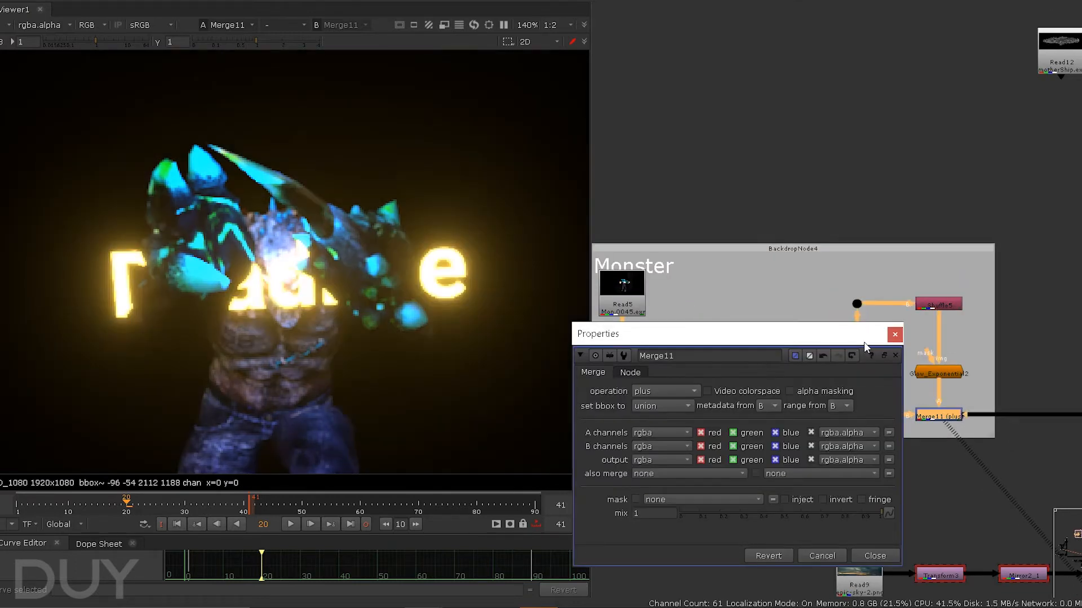
pyautogui.click(892, 338)
# Follow the main branch below the Monster group and show Transform6 in the viewer.
pyautogui.scroll(-3, 879, 378)
pyautogui.moveTo(822, 384); pyautogui.dragTo(677, 360, button='middle')
pyautogui.moveTo(903, 348); pyautogui.dragTo(985, 419)
pyautogui.moveTo(988, 421); pyautogui.dragTo(801, 407, button='middle')
pyautogui.moveTo(763, 492); pyautogui.dragTo(884, 220, button='middle')
pyautogui.scroll(3, 839, 245)
pyautogui.scroll(-3, 900, 360)
pyautogui.click(896, 327)
pyautogui.click(915, 320)
pyautogui.press('1')
# Examine the edges of the ruined city image in the Transform6 output.
pyautogui.scroll(-3, 917, 428)
pyautogui.moveTo(918, 448); pyautogui.dragTo(850, 274, button='middle')
pyautogui.scroll(-5, 354, 220)
pyautogui.moveTo(354, 219); pyautogui.dragTo(423, 286, button='middle')
pyautogui.scroll(4, 444, 317)
pyautogui.scroll(-5, 444, 316)
pyautogui.scroll(5, 423, 285)
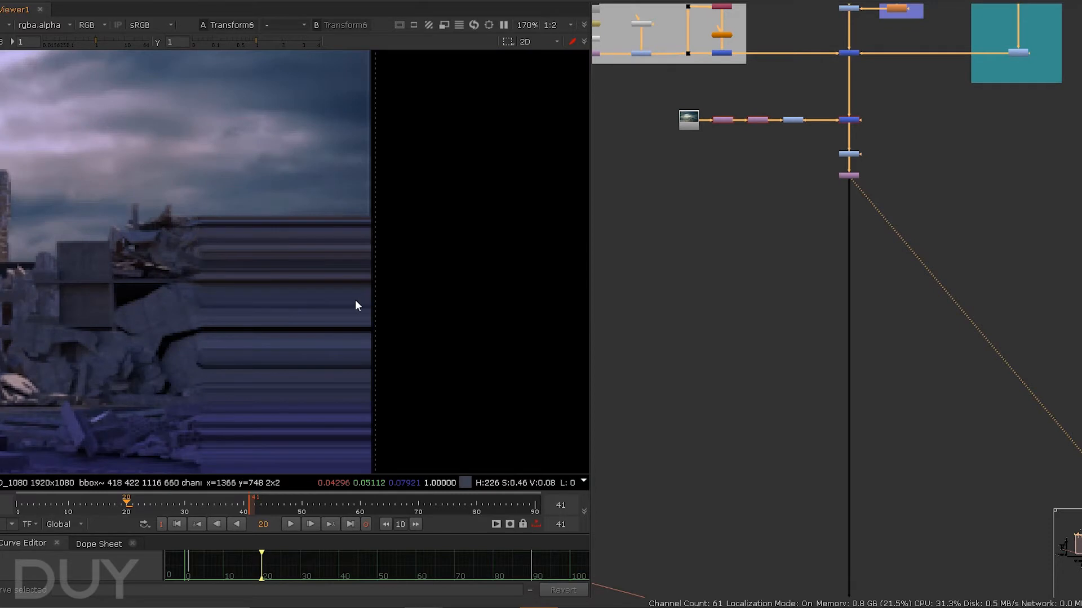
pyautogui.moveTo(360, 299); pyautogui.dragTo(362, 303)
pyautogui.scroll(-2, 696, 350)
pyautogui.scroll(-2, 463, 358)
pyautogui.moveTo(319, 330); pyautogui.dragTo(468, 314, button='middle')
# Show the Mask group's Read15 footage, footagecrate-violet-portal-mask.mp4, in the viewer.
pyautogui.scroll(-3, 469, 313)
pyautogui.moveTo(820, 443); pyautogui.dragTo(839, 177, button='middle')
pyautogui.scroll(2, 1012, 360)
pyautogui.moveTo(1013, 361); pyautogui.dragTo(1018, 282, button='middle')
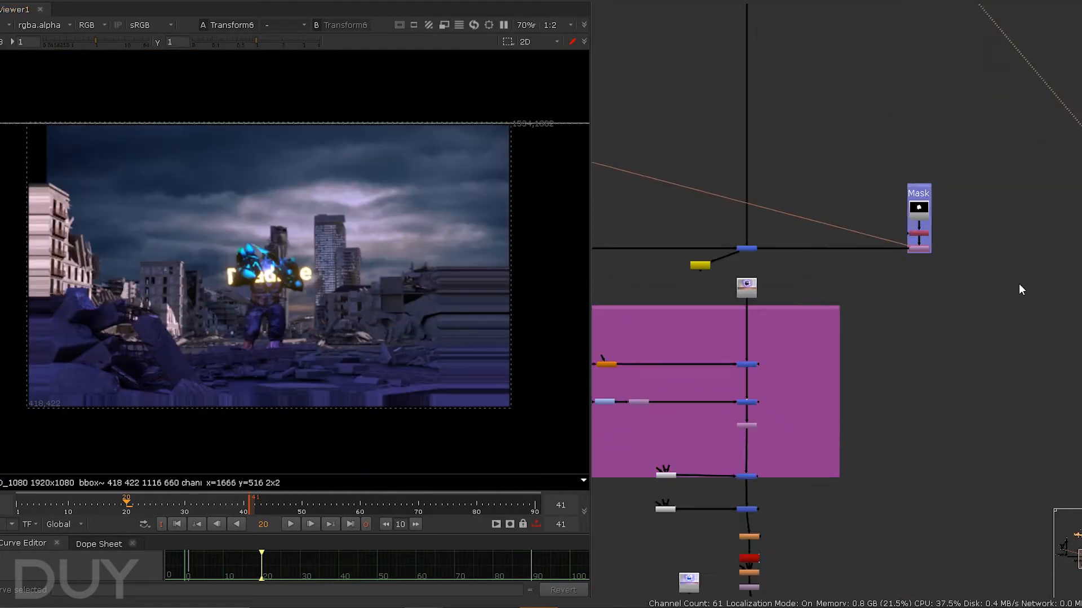
pyautogui.scroll(3, 1019, 284)
pyautogui.scroll(6, 811, 175)
pyautogui.moveTo(811, 174); pyautogui.dragTo(981, 286, button='middle')
pyautogui.moveTo(778, 291); pyautogui.dragTo(457, 274, button='middle')
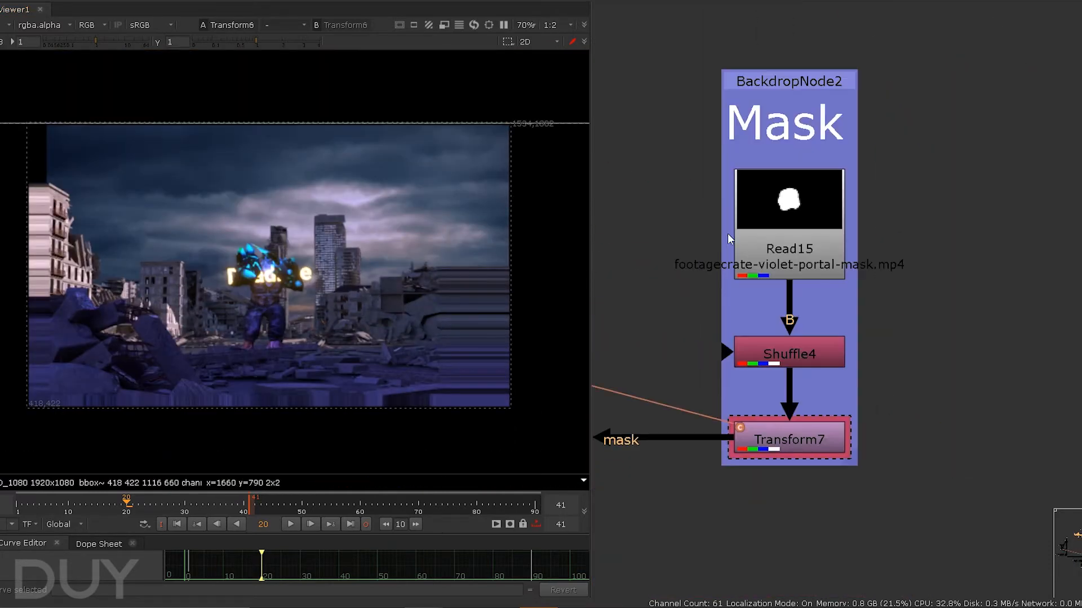
pyautogui.click(738, 191)
pyautogui.moveTo(681, 132); pyautogui.dragTo(966, 342)
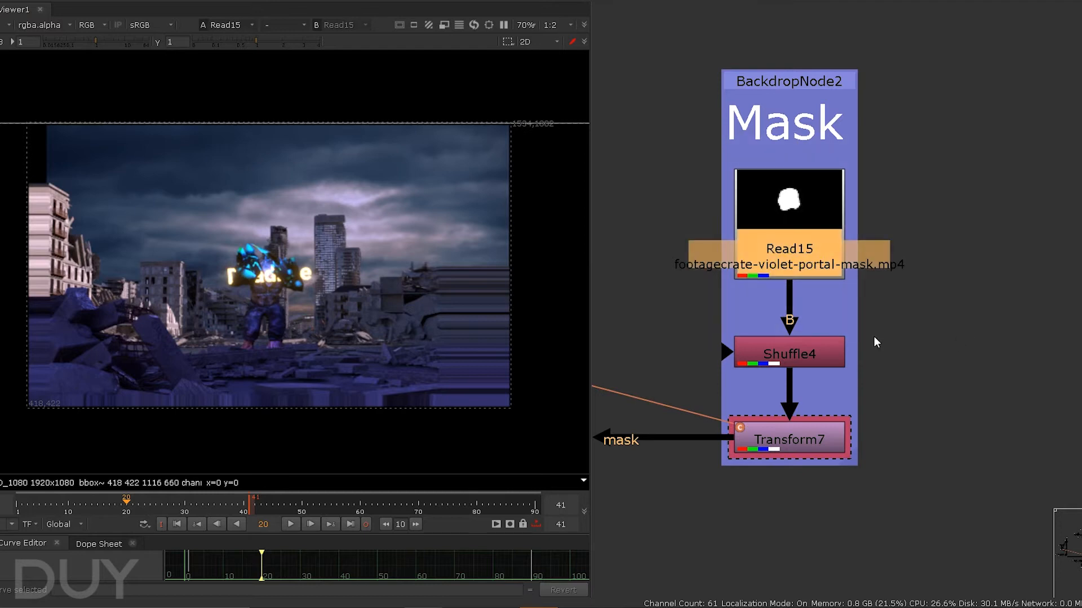
pyautogui.press('1')
# Show Merge9 in the viewer to review the ruined city masked inside the portal.
pyautogui.click(956, 340)
pyautogui.scroll(-2, 817, 391)
pyautogui.scroll(-3, 816, 391)
pyautogui.moveTo(609, 400); pyautogui.dragTo(850, 380, button='middle')
pyautogui.moveTo(664, 350); pyautogui.dragTo(937, 305, button='middle')
pyautogui.moveTo(787, 242); pyautogui.dragTo(1028, 365)
pyautogui.press('1')
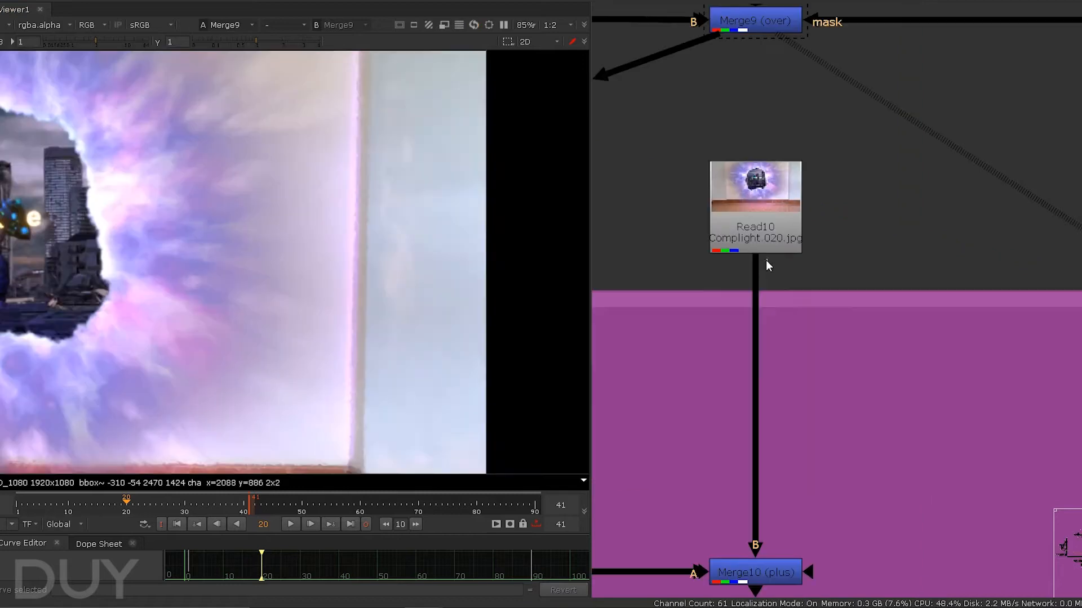
# Move Write3 slightly farther from Merge9 and show the pre-rendered Read10 in the viewer.
pyautogui.press('space')
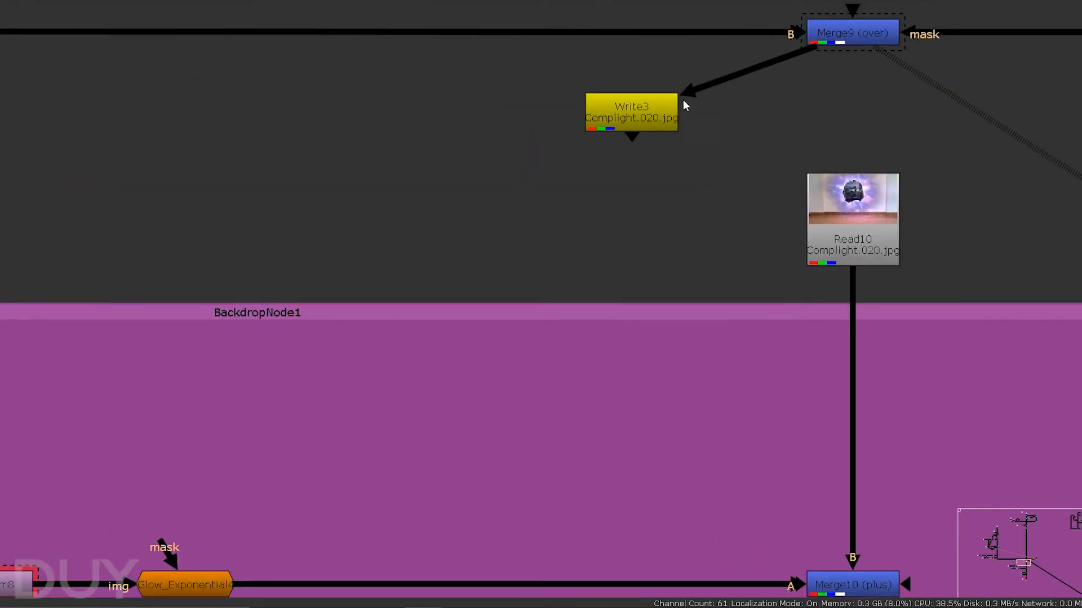
pyautogui.moveTo(666, 103); pyautogui.dragTo(630, 97)
pyautogui.click(813, 176)
pyautogui.press('1')
pyautogui.click(881, 293)
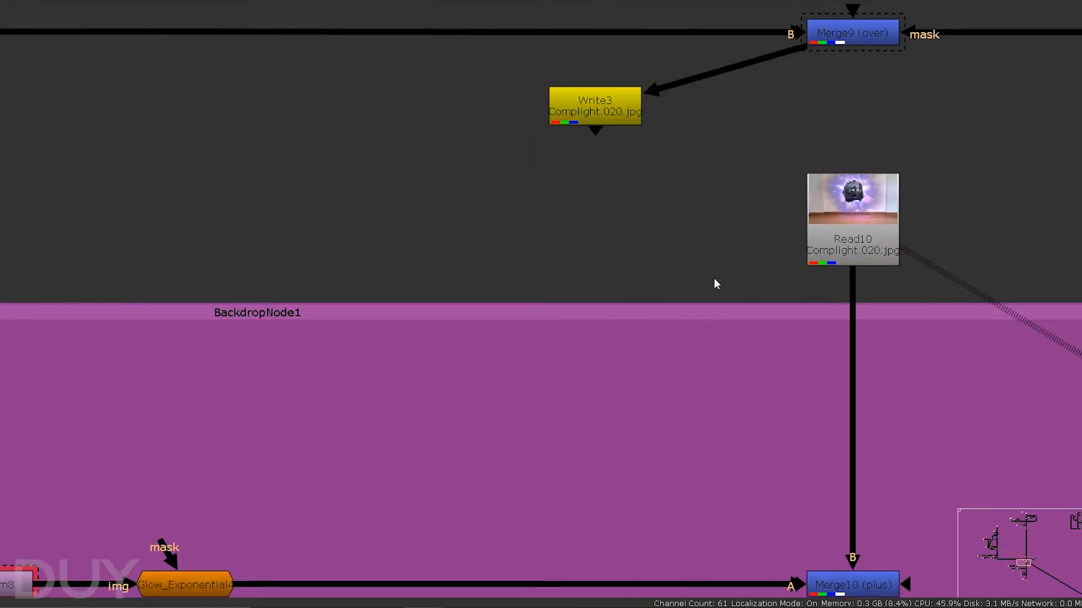
pyautogui.press('space')
pyautogui.scroll(-6, 1011, 326)
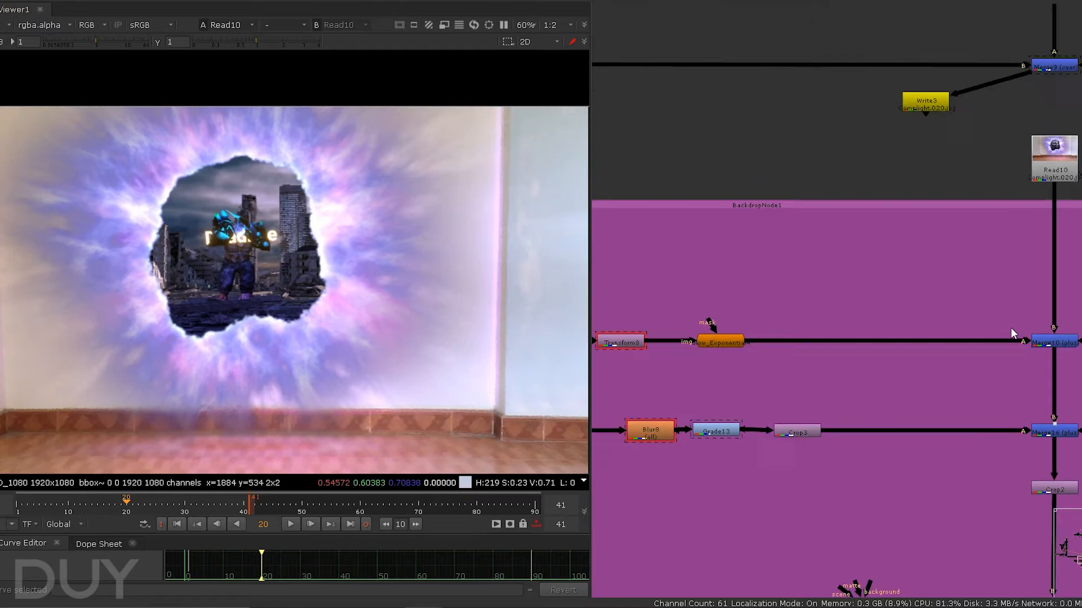
# Show the Lightning group's Read14 footage, footagecrate-lightning-blast-3.mov, in the viewer.
pyautogui.scroll(5, 829, 323)
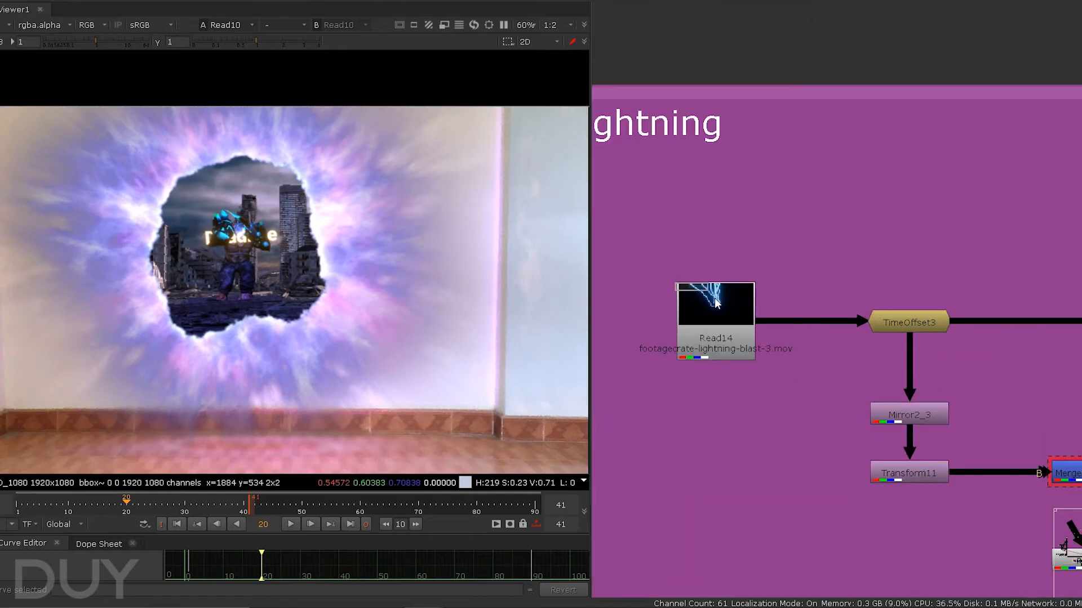
pyautogui.click(717, 350)
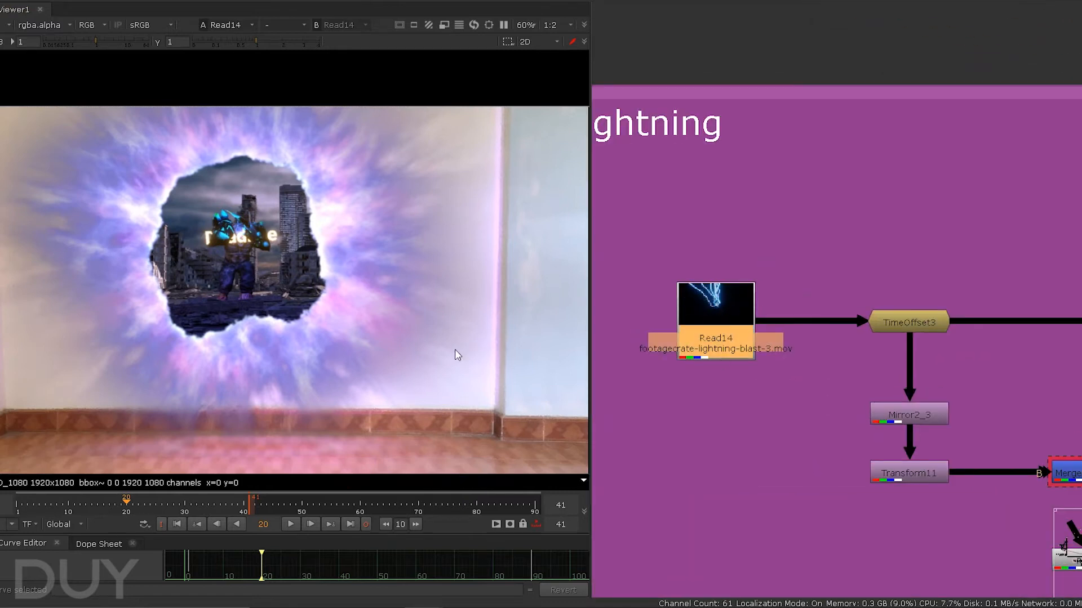
pyautogui.press('1')
pyautogui.scroll(-3, 638, 352)
pyautogui.moveTo(637, 349); pyautogui.dragTo(586, 332, button='middle')
pyautogui.moveTo(898, 335); pyautogui.dragTo(762, 302, button='middle')
pyautogui.scroll(2, 762, 303)
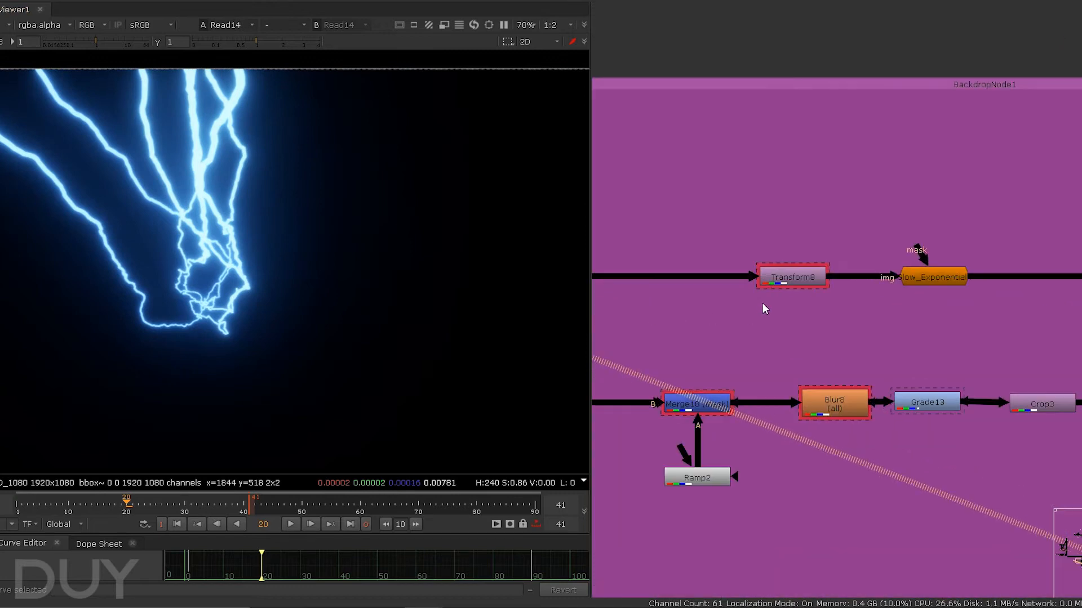
# Show the lightning's Transform8 in the viewer to review its placement.
pyautogui.moveTo(736, 265); pyautogui.dragTo(765, 258, button='middle')
pyautogui.moveTo(756, 243); pyautogui.dragTo(839, 259)
pyautogui.click(839, 272)
pyautogui.press('1')
# Show Merge10 in the viewer and examine the lightning added over the monster in the portal.
pyautogui.scroll(-1, 726, 266)
pyautogui.scroll(-3, 939, 263)
pyautogui.moveTo(942, 272)
pyautogui.mouseDown(button='middle')
pyautogui.moveTo(888, 299)
pyautogui.moveTo(798, 297)
pyautogui.mouseUp(button='middle')
pyautogui.moveTo(955, 268); pyautogui.dragTo(1052, 312)
pyautogui.press('1')
pyautogui.moveTo(808, 315); pyautogui.dragTo(917, 312, button='middle')
pyautogui.scroll(3, 859, 302)
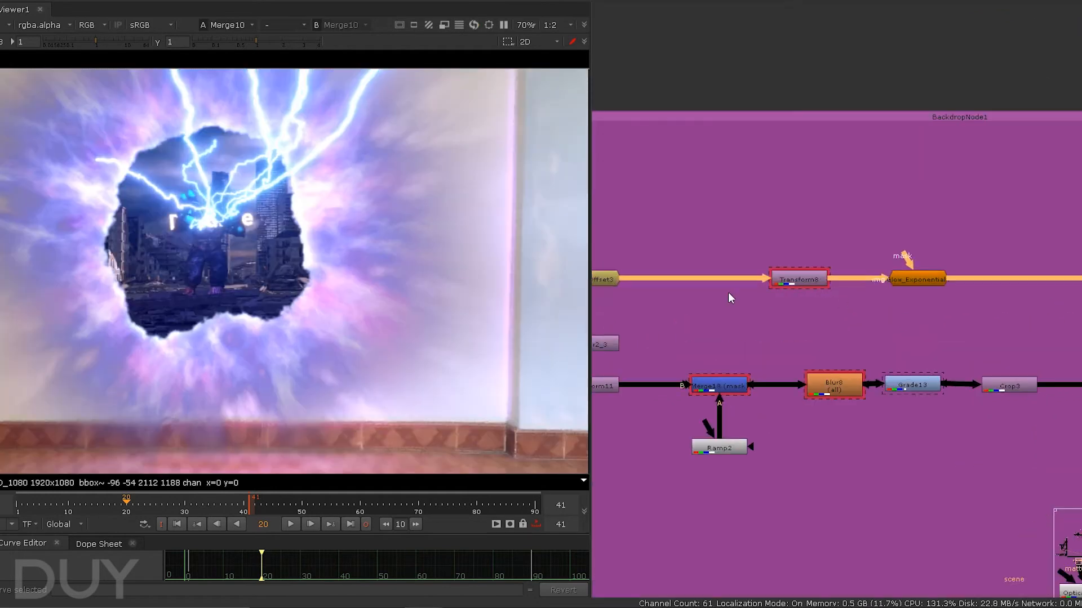
pyautogui.scroll(5, 206, 226)
pyautogui.scroll(3, 246, 207)
pyautogui.moveTo(345, 167); pyautogui.dragTo(346, 209, button='middle')
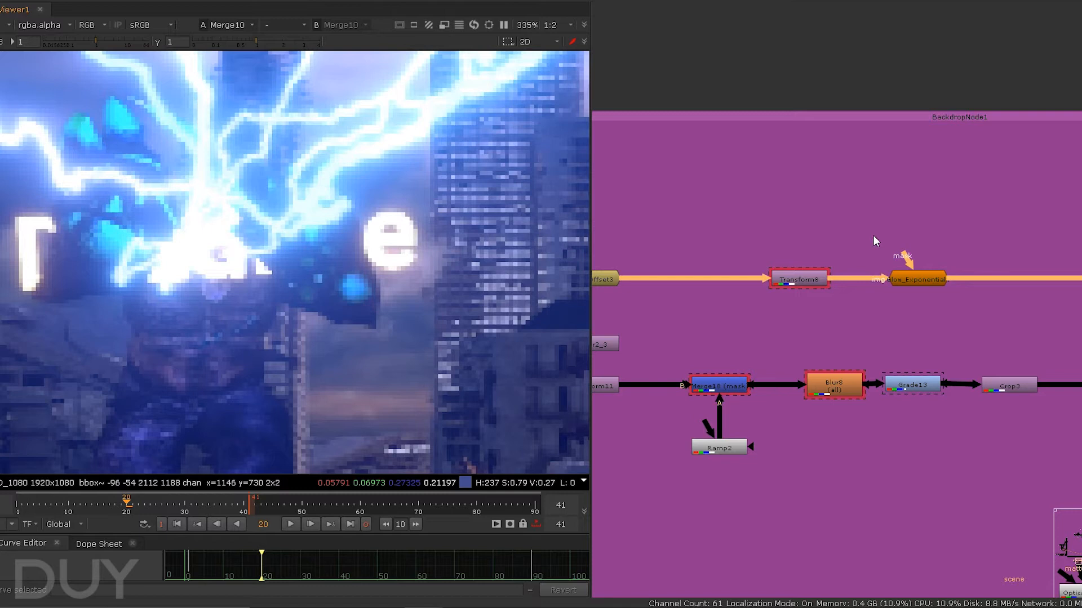
# Show the lightning's Glow_Exponential in the viewer and disable it to compare the lightning without glow.
pyautogui.moveTo(873, 235); pyautogui.dragTo(968, 295)
pyautogui.press('1')
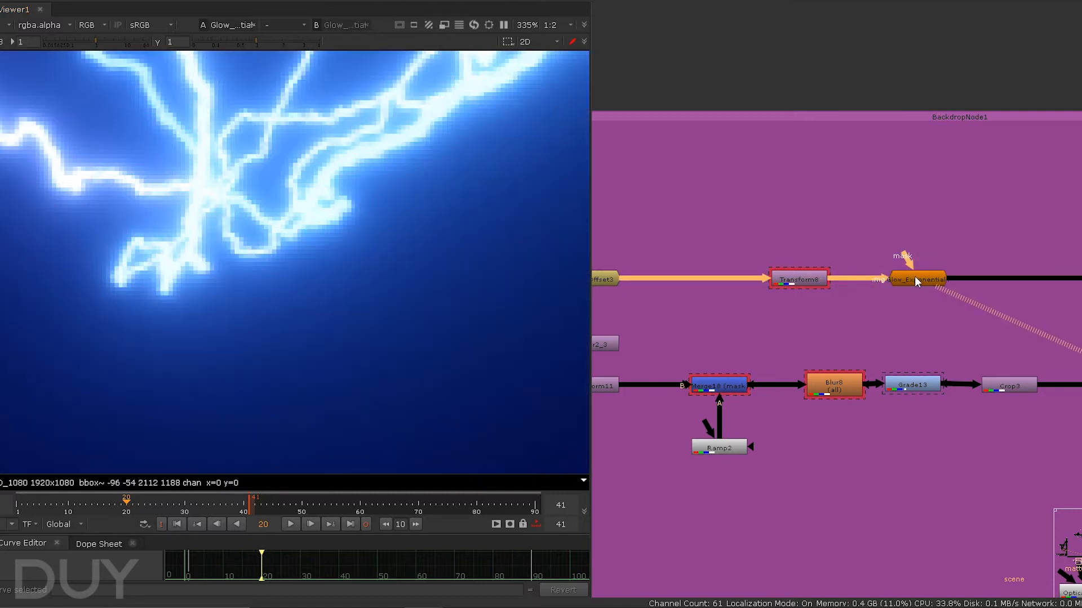
pyautogui.scroll(-6, 969, 292)
pyautogui.scroll(4, 1013, 304)
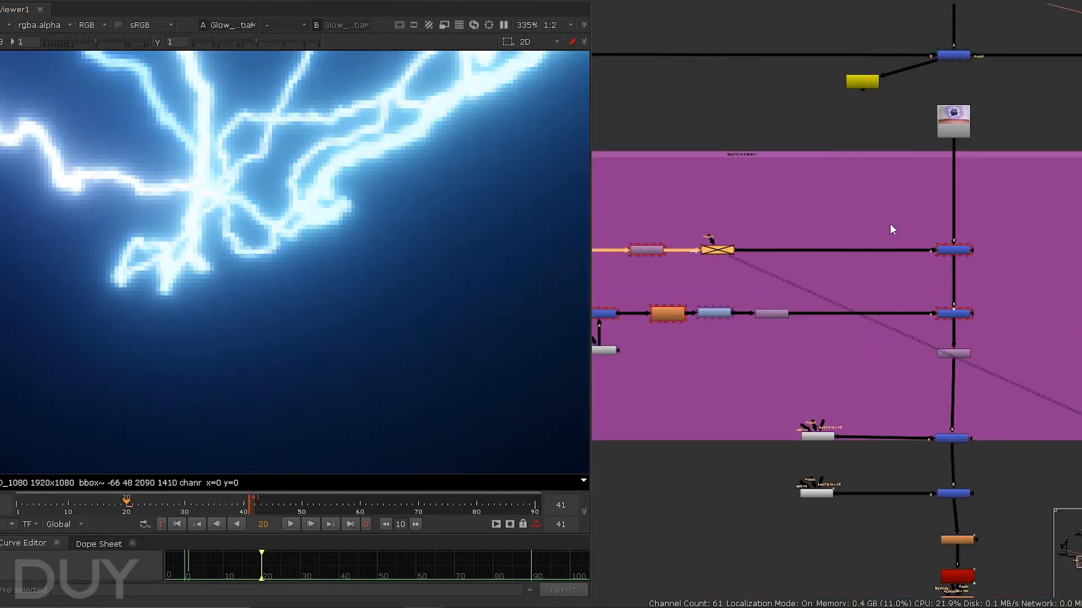
# Return the viewer to Merge10 and re-enable the lightning glow to compare the result in the composite.
pyautogui.click(953, 250)
pyautogui.press('1')
pyautogui.click(721, 251)
pyautogui.press('d')
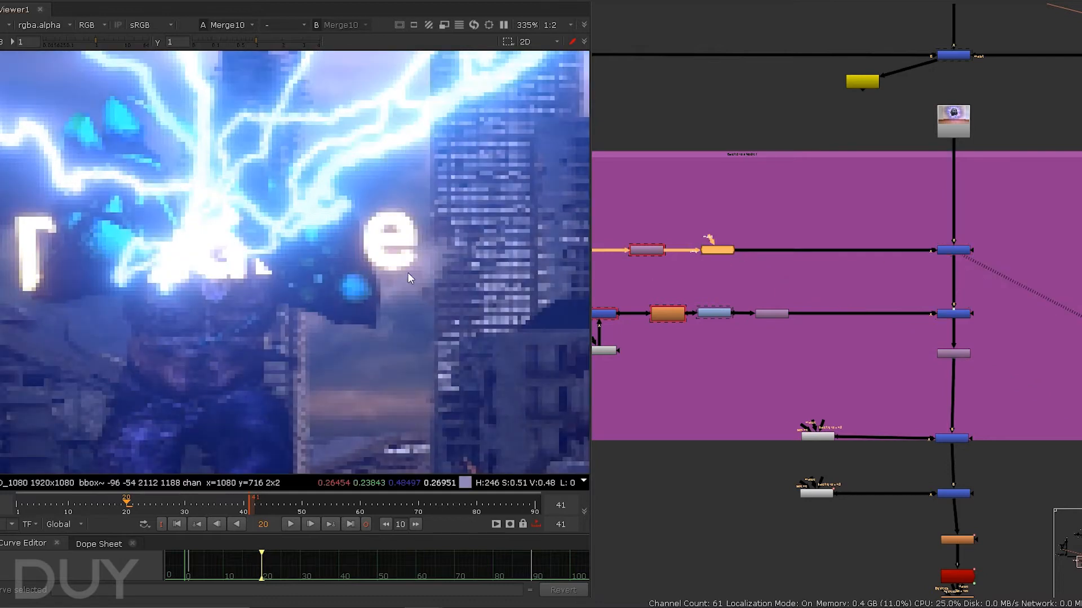
pyautogui.scroll(-6, 445, 275)
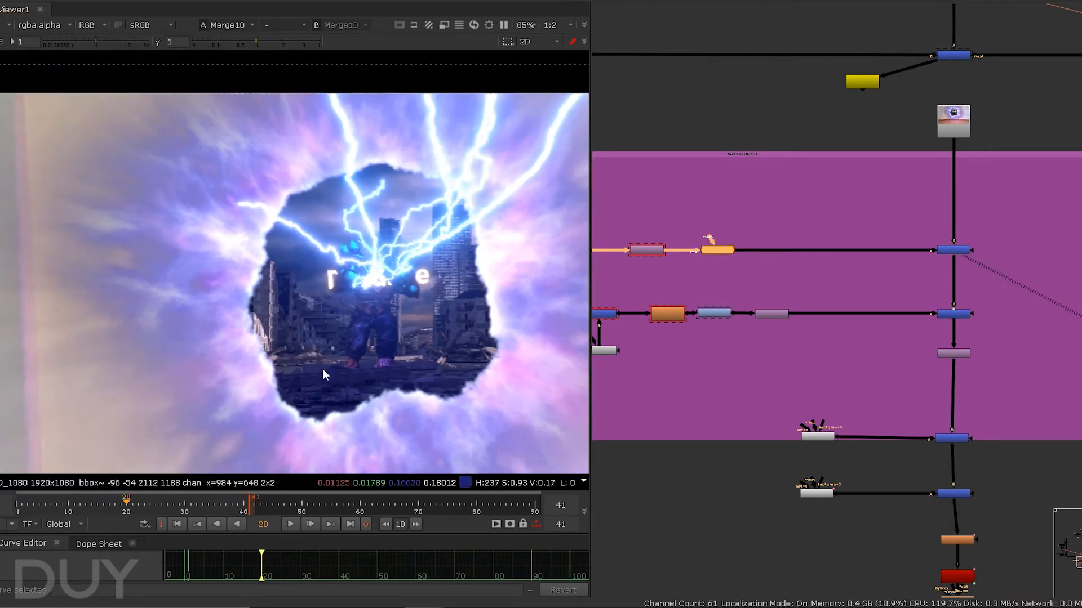
# Examine the mirrored lightning branch from TimeOffset3 through Mirror2_3, Transform11, Merge18 and Blur8.
pyautogui.moveTo(805, 358); pyautogui.dragTo(970, 287, button='middle')
pyautogui.scroll(-2, 930, 282)
pyautogui.scroll(5, 825, 246)
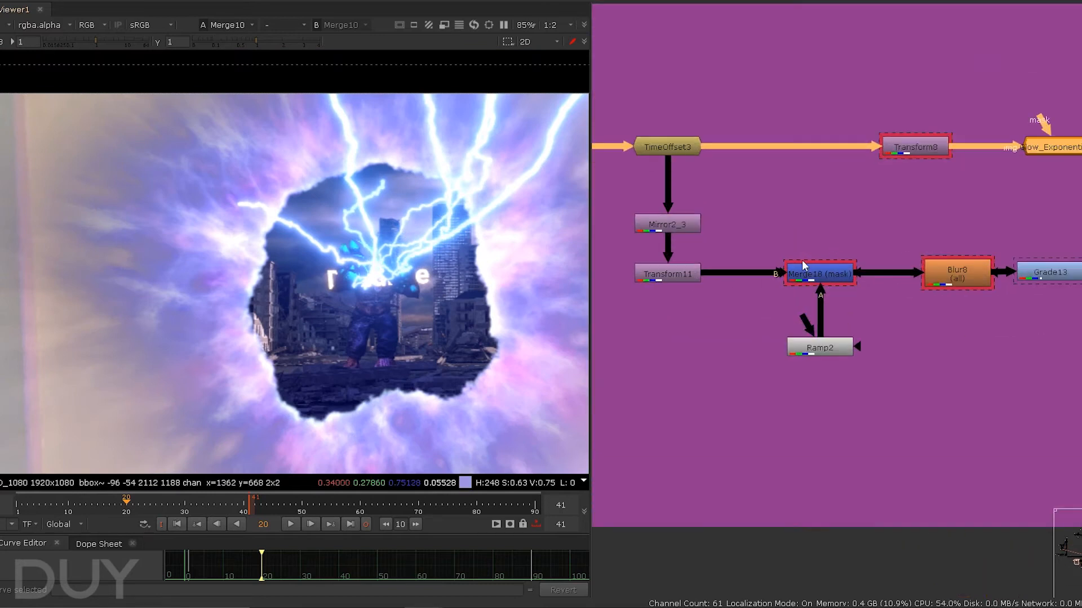
pyautogui.scroll(-4, 794, 287)
pyautogui.scroll(-2, 442, 244)
pyautogui.moveTo(411, 311); pyautogui.dragTo(405, 224, button='middle')
pyautogui.moveTo(751, 274); pyautogui.dragTo(989, 334, button='middle')
pyautogui.moveTo(743, 243)
pyautogui.mouseDown()
pyautogui.moveTo(1013, 333)
pyautogui.moveTo(1074, 337)
pyautogui.mouseUp()
# Show Merge16 in the viewer and examine the lightning reflection on the floor.
pyautogui.moveTo(1061, 331); pyautogui.dragTo(826, 299, button='middle')
pyautogui.moveTo(927, 237); pyautogui.dragTo(1043, 267)
pyautogui.press('1')
pyautogui.scroll(3, 393, 384)
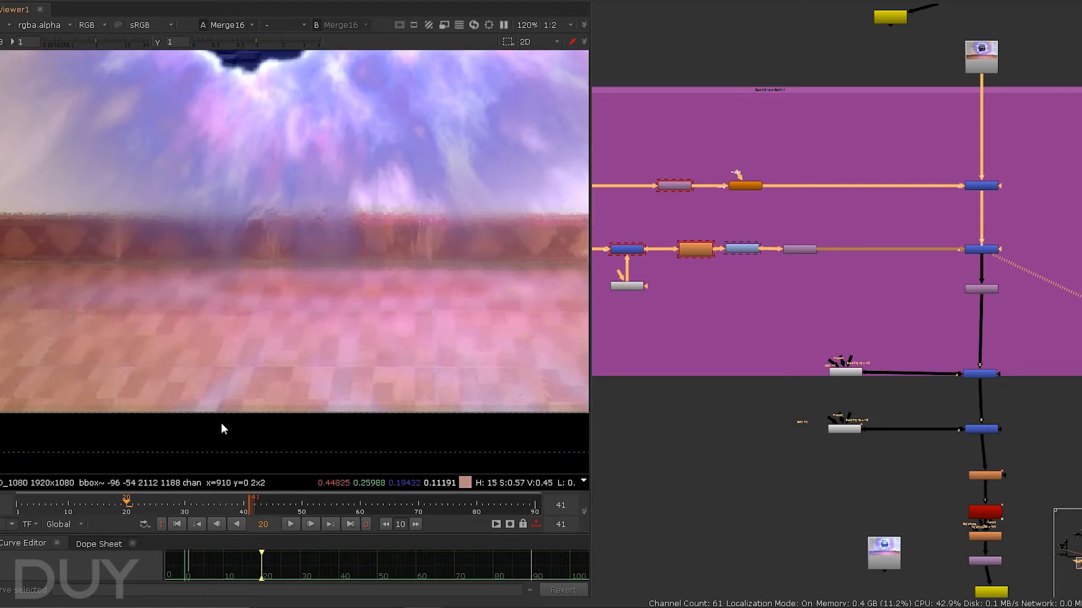
pyautogui.scroll(-3, 340, 338)
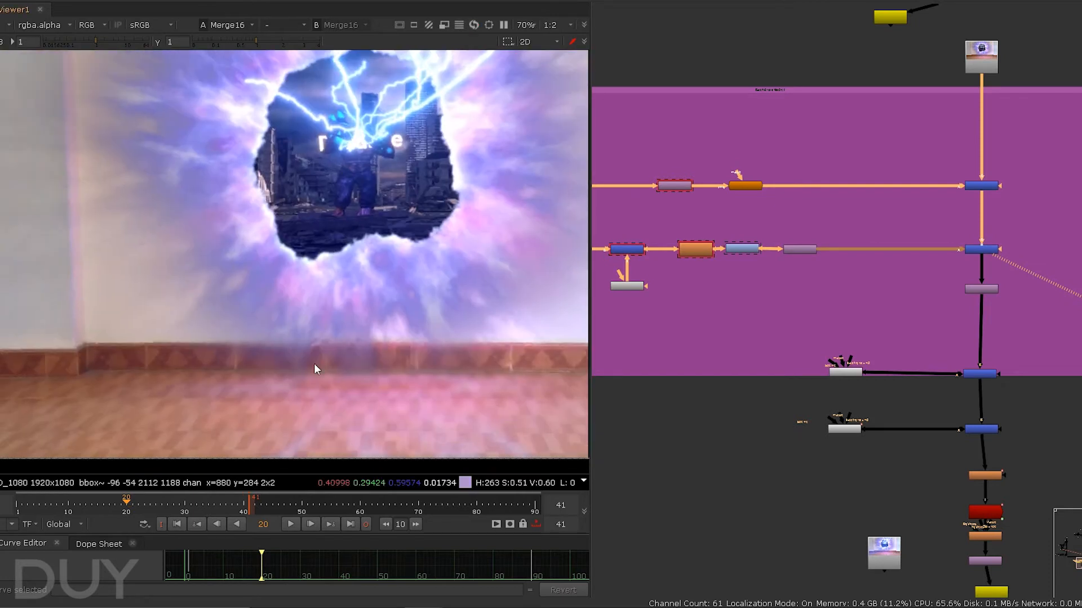
# Show Ramp2 in the viewer and examine the white area of the gradient that masks the floor reflection.
pyautogui.moveTo(620, 247); pyautogui.dragTo(739, 269, button='middle')
pyautogui.scroll(5, 739, 269)
pyautogui.moveTo(691, 338); pyautogui.dragTo(866, 413)
pyautogui.press('1')
pyautogui.scroll(-3, 417, 365)
pyautogui.scroll(3, 416, 373)
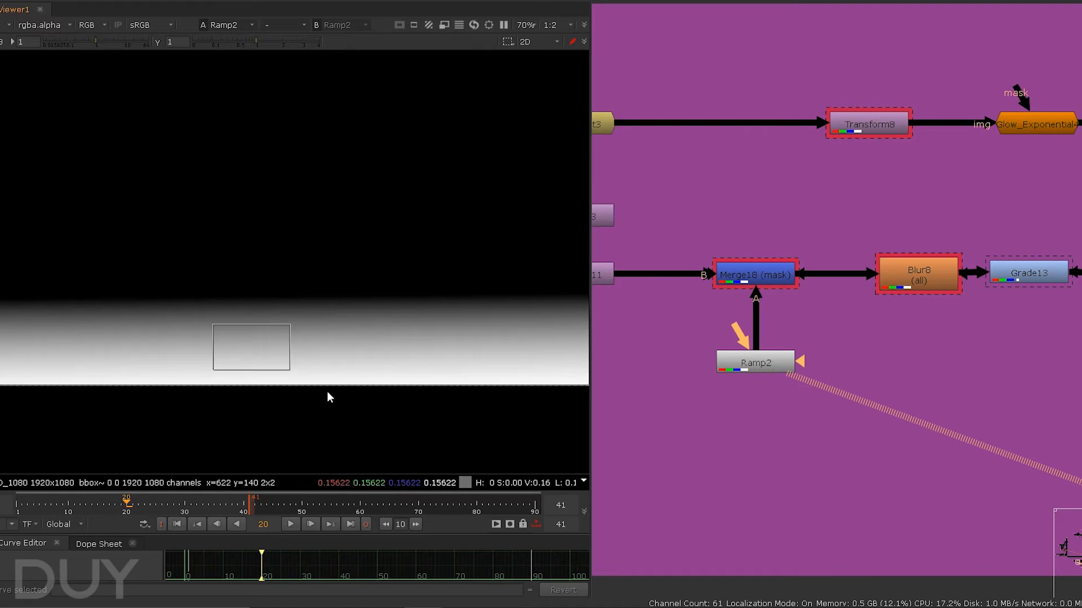
pyautogui.moveTo(325, 379); pyautogui.dragTo(239, 332)
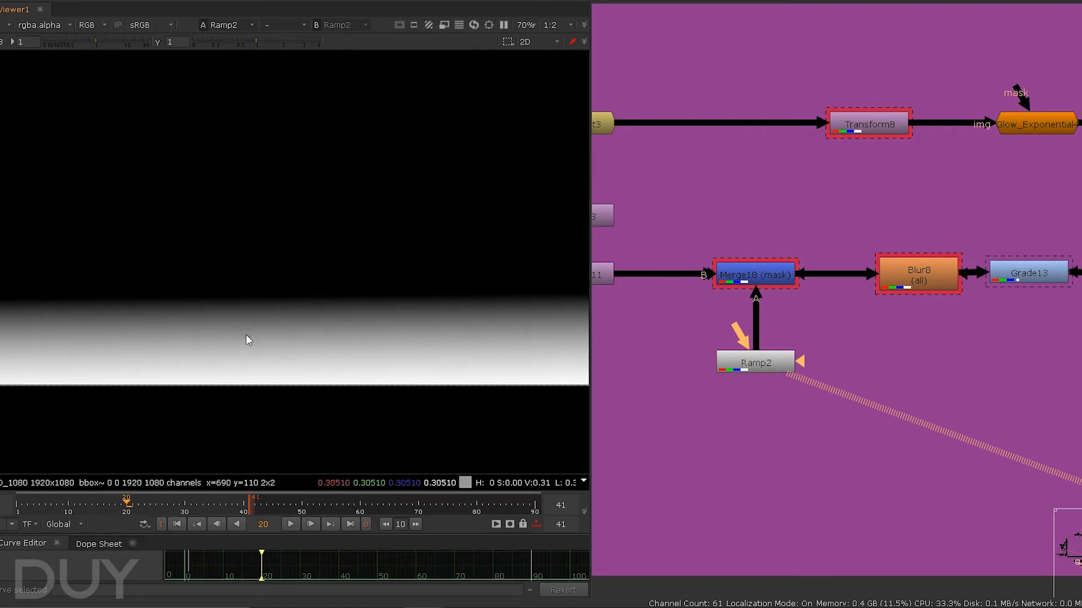
# Show the ramp-masked Merge18 and return the viewer to the Merge16 composite.
pyautogui.scroll(-5, 732, 316)
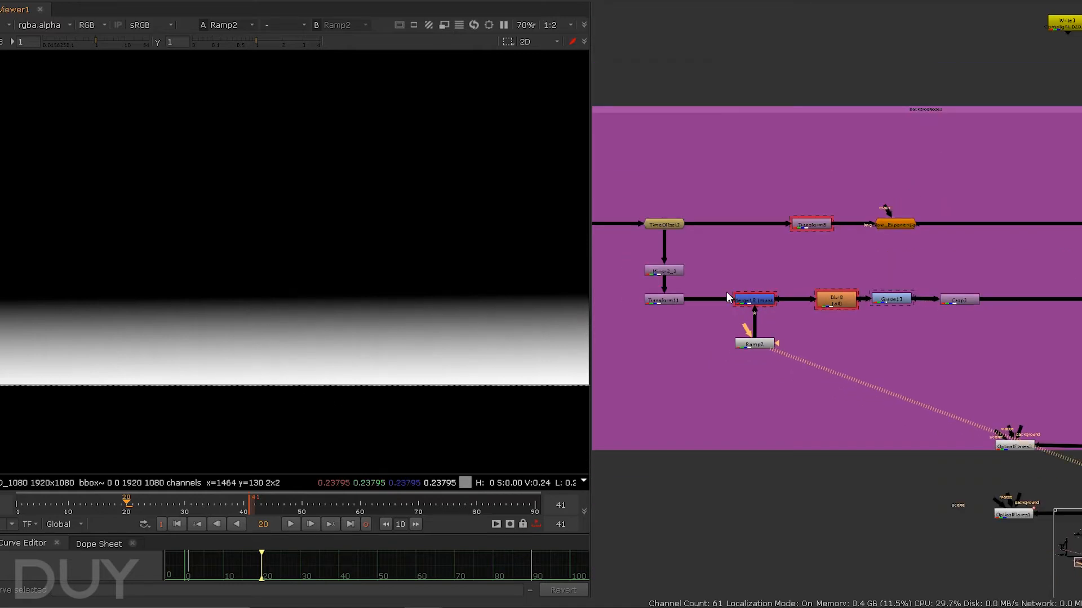
pyautogui.click(745, 303)
pyautogui.press('1')
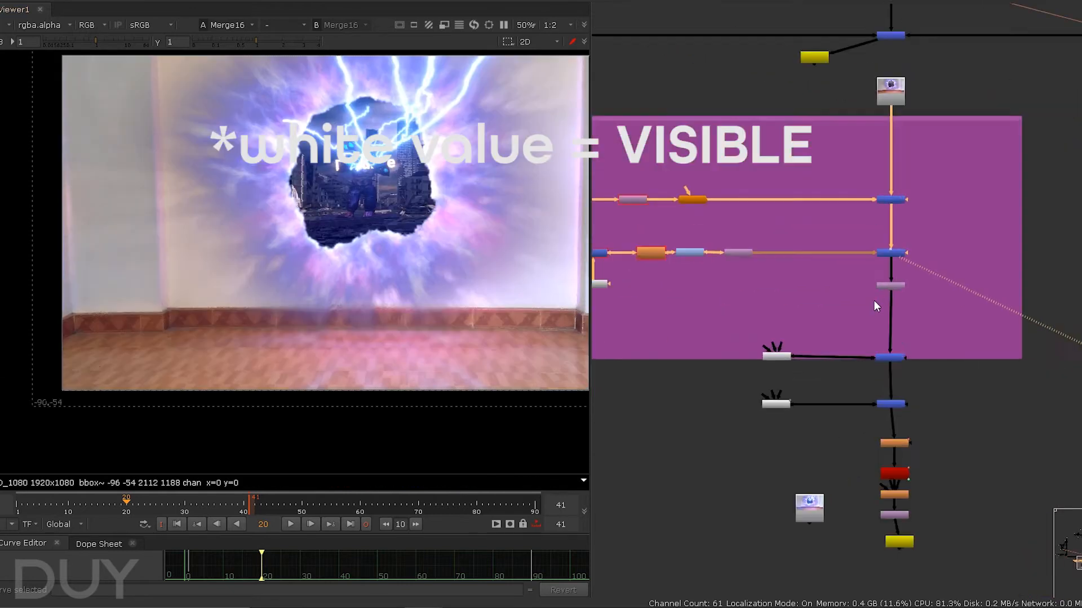
# Show Crop2 in the viewer and check the cropped borders of the composite.
pyautogui.scroll(5, 874, 304)
pyautogui.click(920, 261)
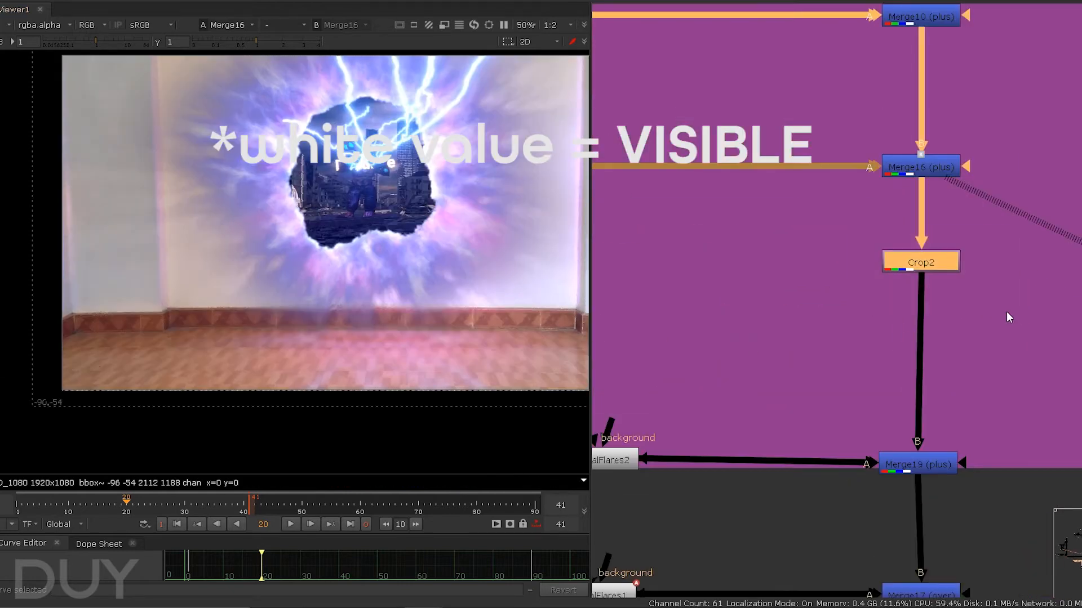
pyautogui.press('1')
pyautogui.click(432, 384)
pyautogui.moveTo(525, 360); pyautogui.dragTo(496, 345, button='middle')
pyautogui.scroll(3, 436, 345)
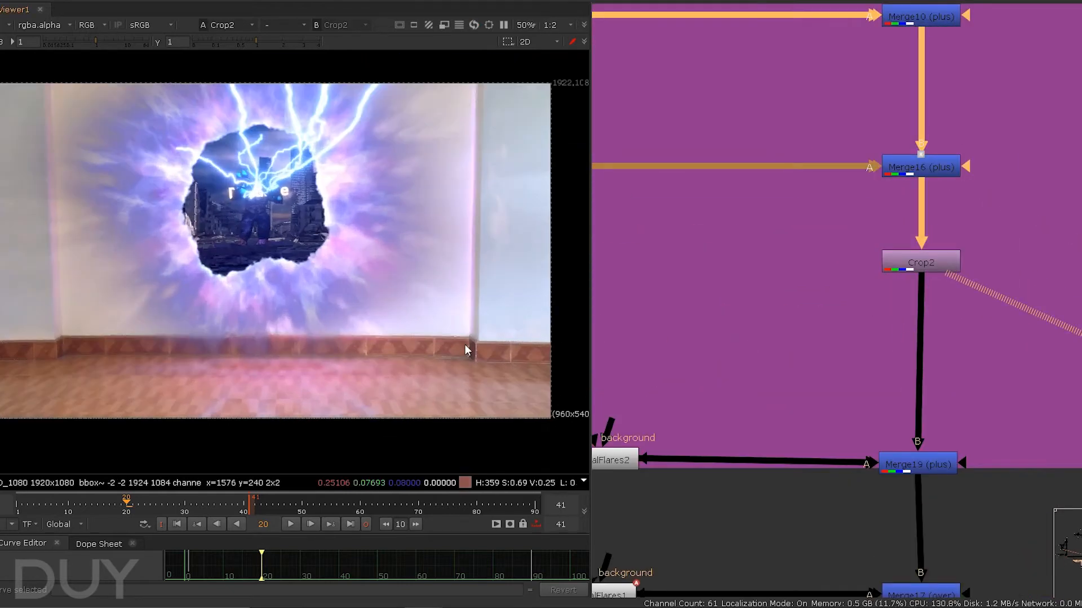
pyautogui.scroll(-1, 924, 449)
# Show Merge19 in the viewer to review the OpticalFlares2 flare added to the composite.
pyautogui.moveTo(924, 449); pyautogui.dragTo(1026, 303, button='middle')
pyautogui.moveTo(942, 258); pyautogui.dragTo(1079, 348)
pyautogui.scroll(-2, 942, 396)
pyautogui.moveTo(941, 397); pyautogui.dragTo(785, 348, button='middle')
pyautogui.scroll(3, 814, 384)
pyautogui.press('1')
# Show Merge17 in the viewer to review the OpticalFlares1 flare merged over the composite.
pyautogui.moveTo(770, 349); pyautogui.dragTo(969, 434)
pyautogui.press('1')
pyautogui.click(381, 362)
pyautogui.moveTo(381, 362); pyautogui.dragTo(459, 407, button='middle')
pyautogui.scroll(-2, 459, 406)
pyautogui.scroll(4, 436, 365)
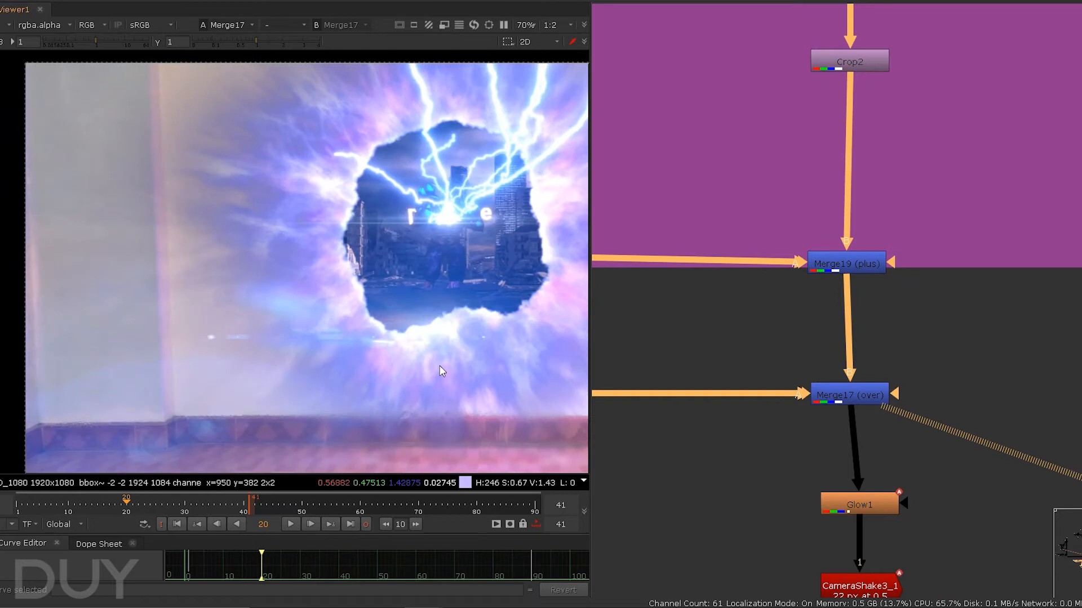
# Examine the lens flare streaks and spots across the wall and floor in the Merge17 output.
pyautogui.moveTo(436, 365); pyautogui.dragTo(361, 262, button='middle')
pyautogui.scroll(-1, 361, 262)
pyautogui.scroll(1, 361, 265)
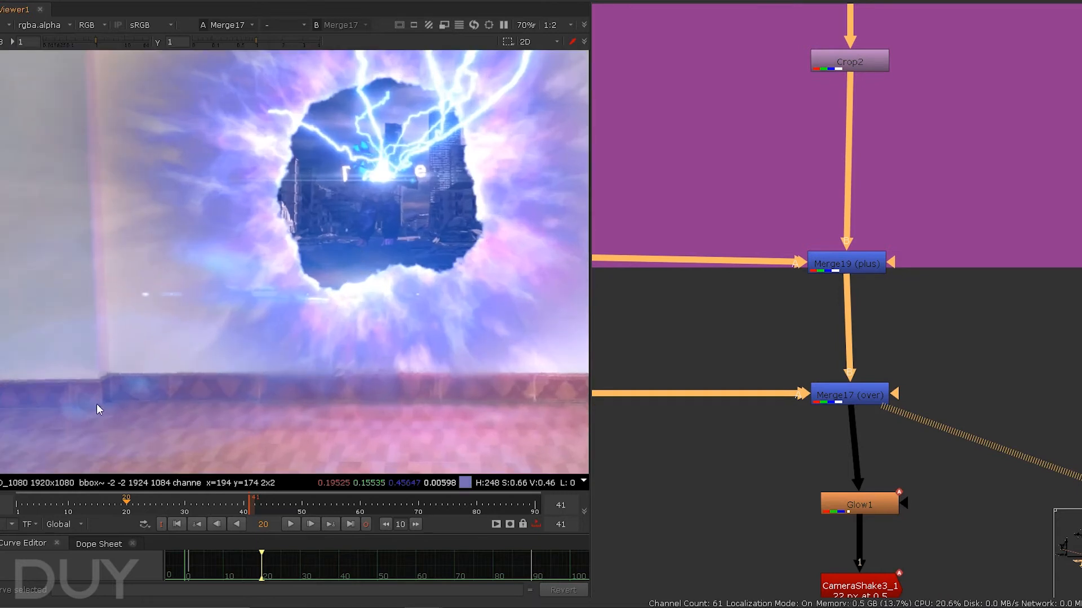
pyautogui.scroll(5, 383, 200)
pyautogui.scroll(-7, 428, 191)
pyautogui.moveTo(486, 315); pyautogui.dragTo(319, 222, button='middle')
pyautogui.scroll(-2, 828, 396)
pyautogui.scroll(-1, 245, 249)
pyautogui.moveTo(254, 257); pyautogui.dragTo(302, 315, button='middle')
pyautogui.scroll(3, 803, 484)
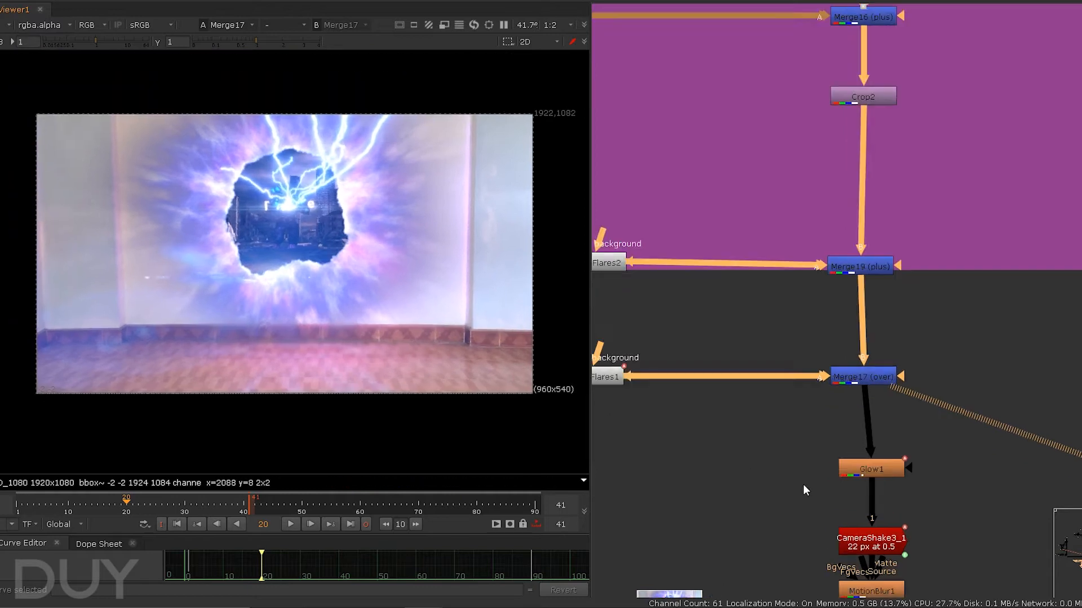
# Follow the final effect nodes below Merge17 and show Glow1 in the viewer.
pyautogui.moveTo(788, 398); pyautogui.dragTo(784, 229, button='middle')
pyautogui.scroll(-1, 741, 282)
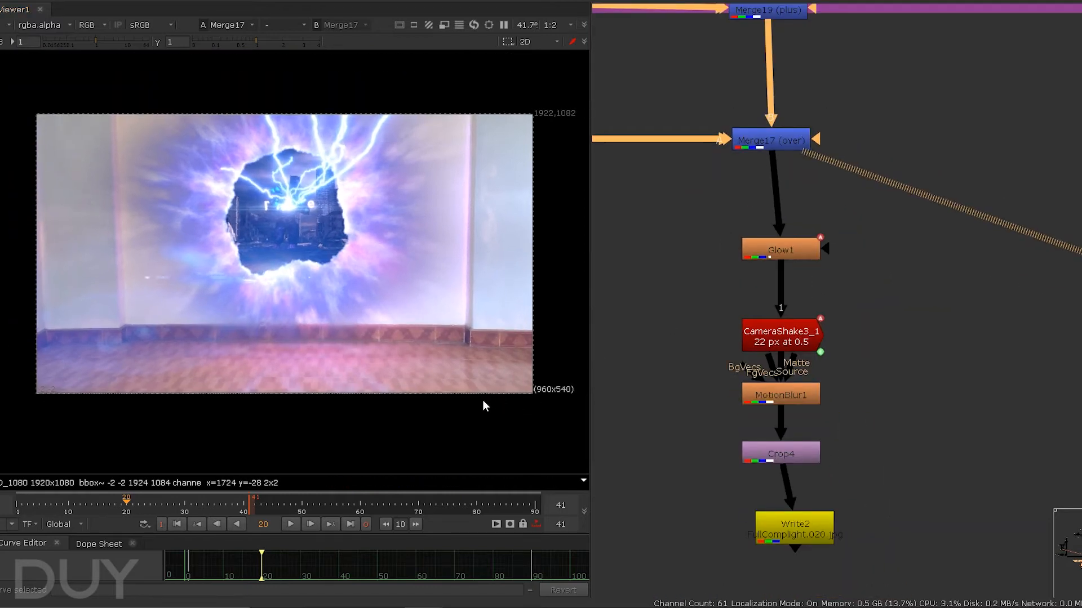
pyautogui.moveTo(769, 307); pyautogui.dragTo(826, 306, button='middle')
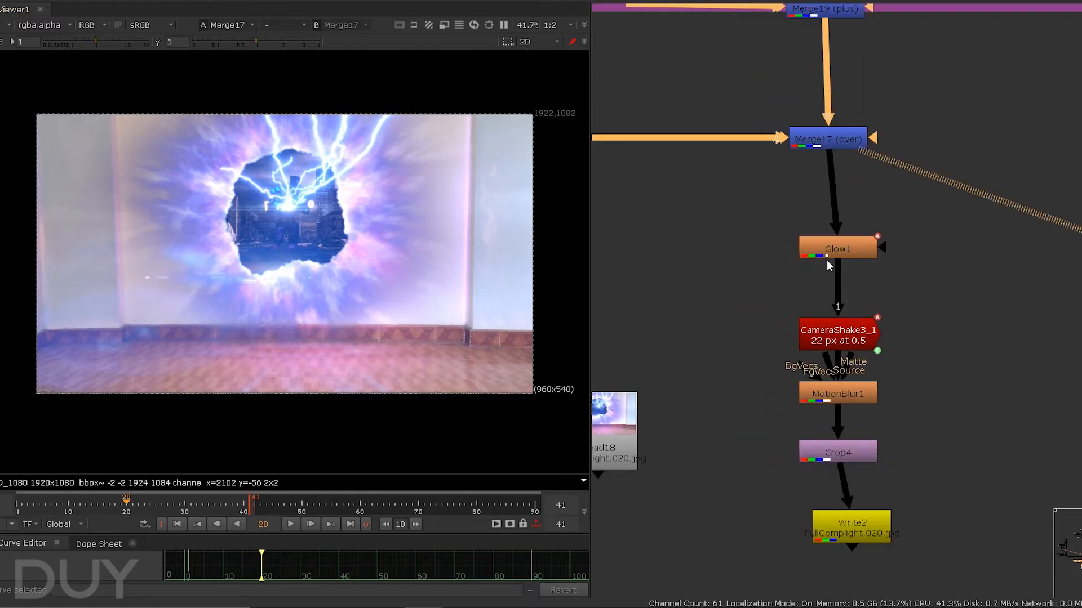
pyautogui.scroll(3, 811, 282)
pyautogui.moveTo(787, 257); pyautogui.dragTo(778, 232, button='middle')
pyautogui.moveTo(751, 197); pyautogui.dragTo(937, 308)
pyautogui.press('1')
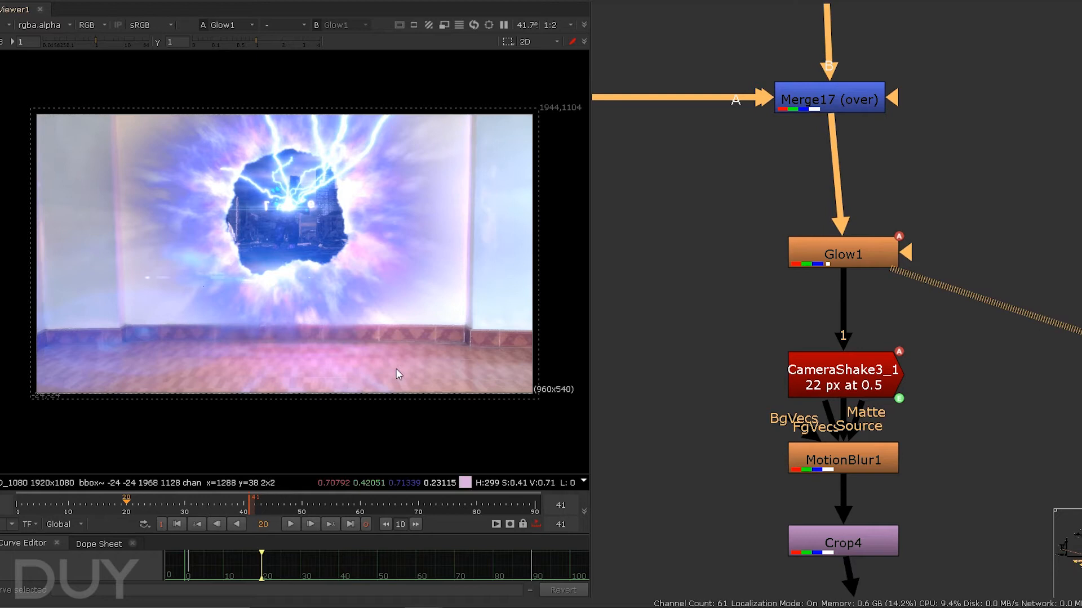
# Show CameraShake3_1 and MotionBlur1 in turn in the viewer to review the camera shake and motion blur effects.
pyautogui.moveTo(734, 295); pyautogui.dragTo(883, 362)
pyautogui.press('1')
pyautogui.click(856, 489)
pyautogui.moveTo(840, 488); pyautogui.dragTo(814, 359, button='middle')
pyautogui.click(818, 327)
pyautogui.press('1')
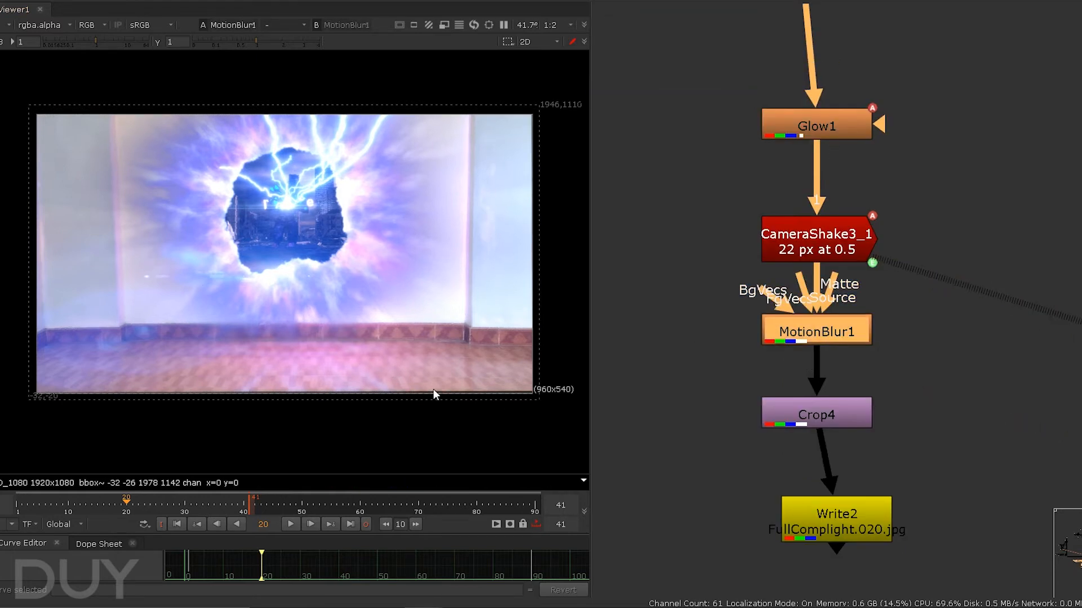
# Select the closing MotionBlur1, Crop4 and Write2 nodes and show Write2 in the viewer to review the final output.
pyautogui.click(996, 341)
pyautogui.moveTo(965, 379); pyautogui.dragTo(932, 458)
pyautogui.press('1')
pyautogui.click(816, 538)
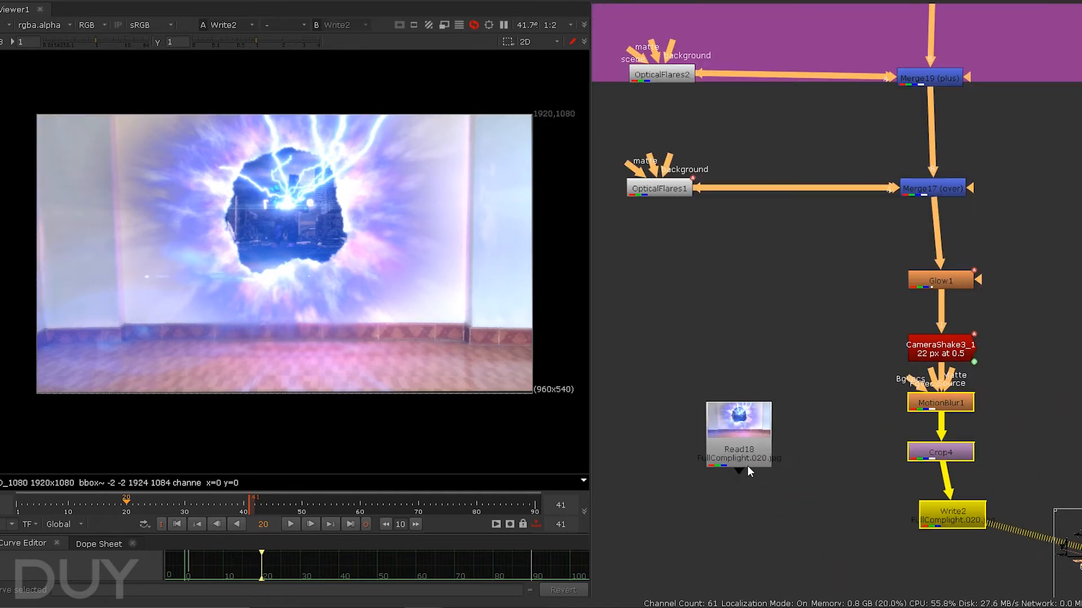
# Show the rendered FullComplight sequence from Read18 in the viewer and play it back.
pyautogui.click(742, 439)
pyautogui.press('1')
pyautogui.moveTo(495, 300); pyautogui.dragTo(498, 314, button='middle')
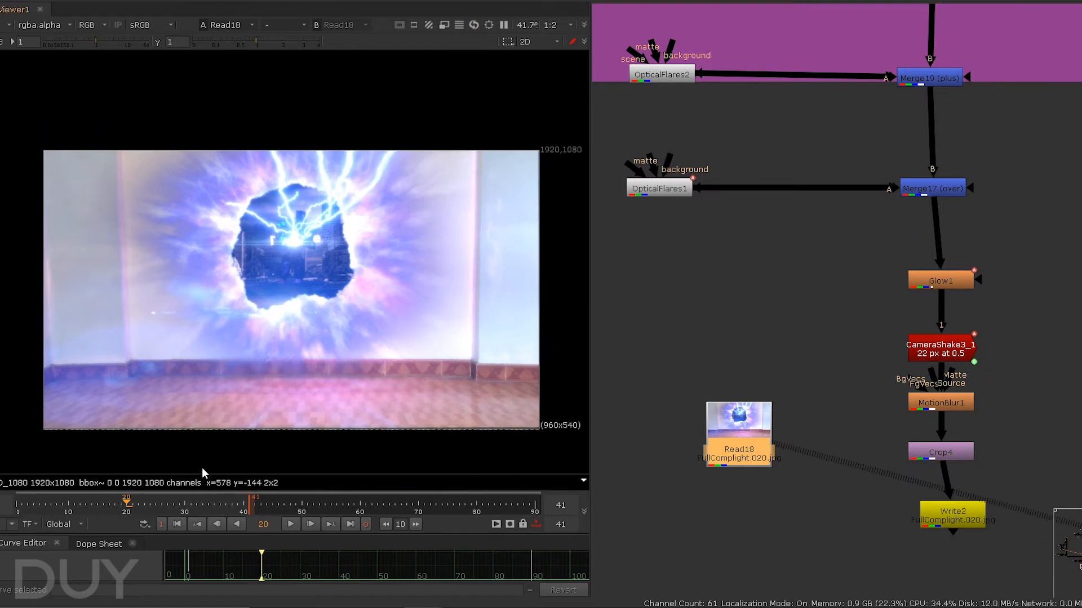
pyautogui.click(289, 525)
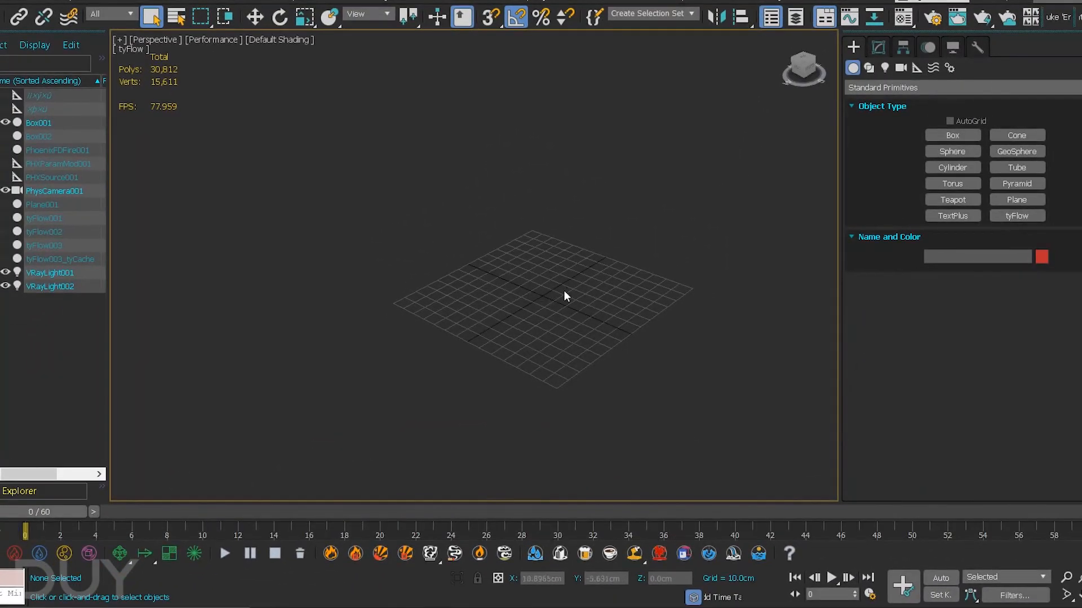
# Switch to 3ds Max and display the room photo as the background of the perspective viewport.
pyautogui.keyDown('alt'); pyautogui.moveTo(566, 287); pyautogui.dragTo(507, 311, button='middle'); pyautogui.keyUp('alt')
pyautogui.scroll(3, 541, 319)
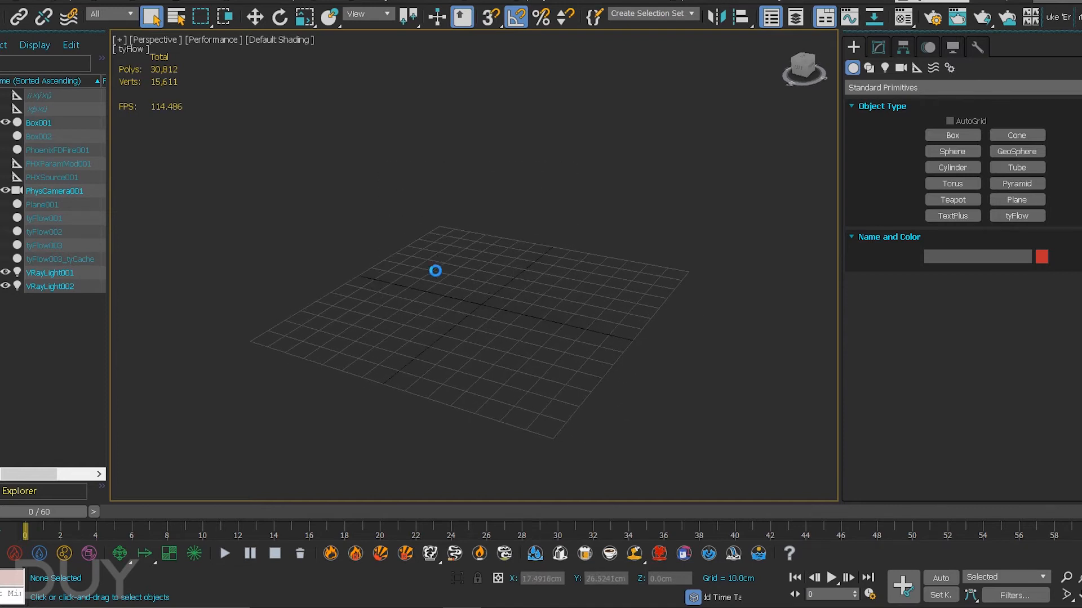
pyautogui.hotkey('alt', 'b')
pyautogui.click(351, 232)
pyautogui.press('Return')
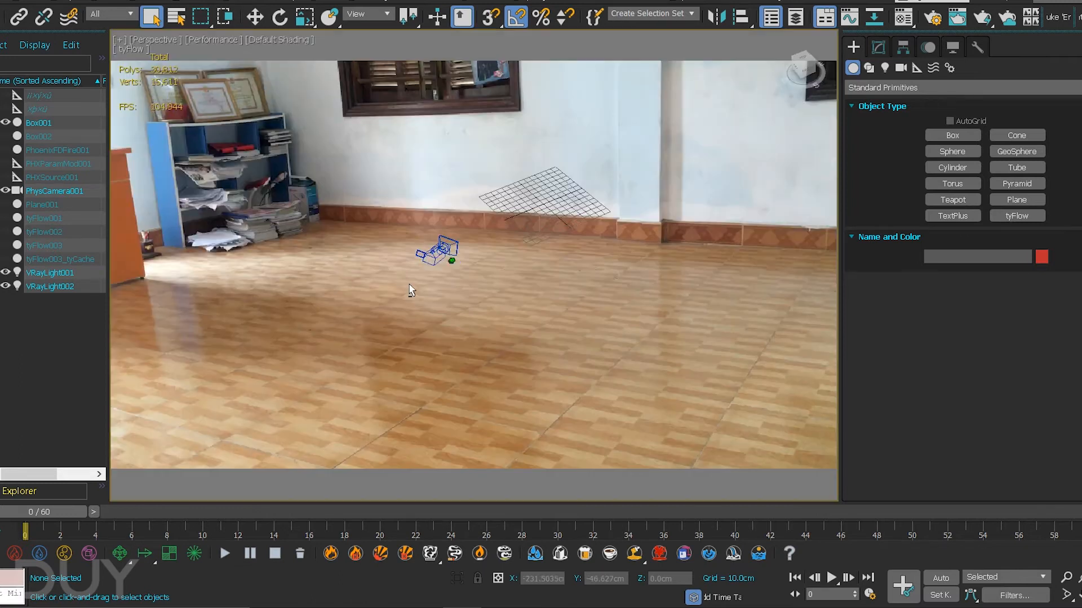
# Look through PhysCamera001 in the viewport and show the hidden floor geometry over the background.
pyautogui.scroll(3, 463, 269)
pyautogui.moveTo(462, 270)
pyautogui.mouseDown(button='middle')
pyautogui.moveTo(530, 266)
pyautogui.moveTo(444, 271)
pyautogui.mouseUp(button='middle')
pyautogui.press('c')
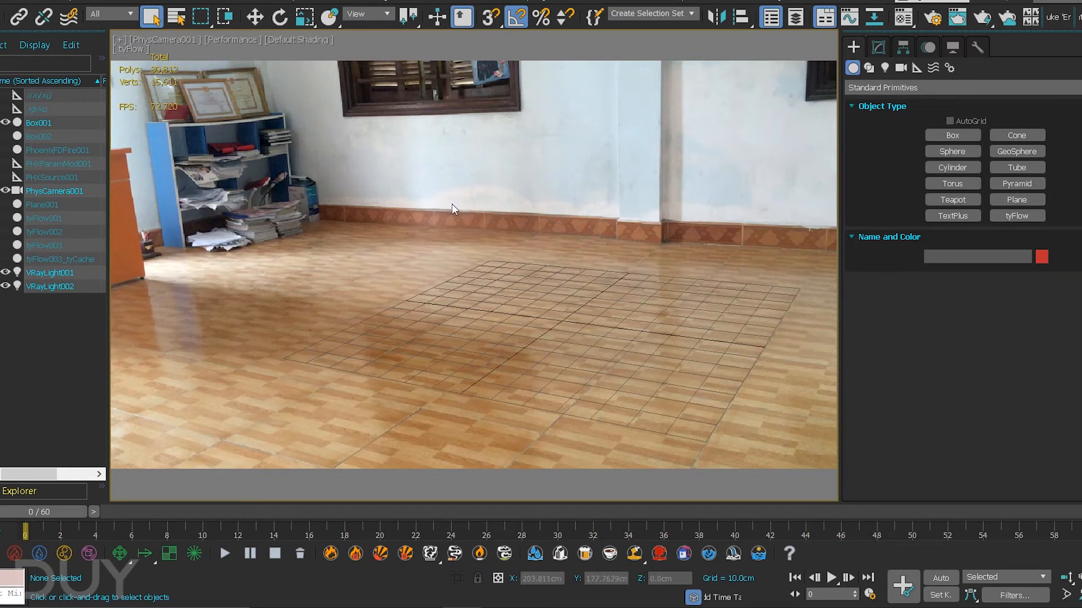
pyautogui.hotkey('shift', 'g')
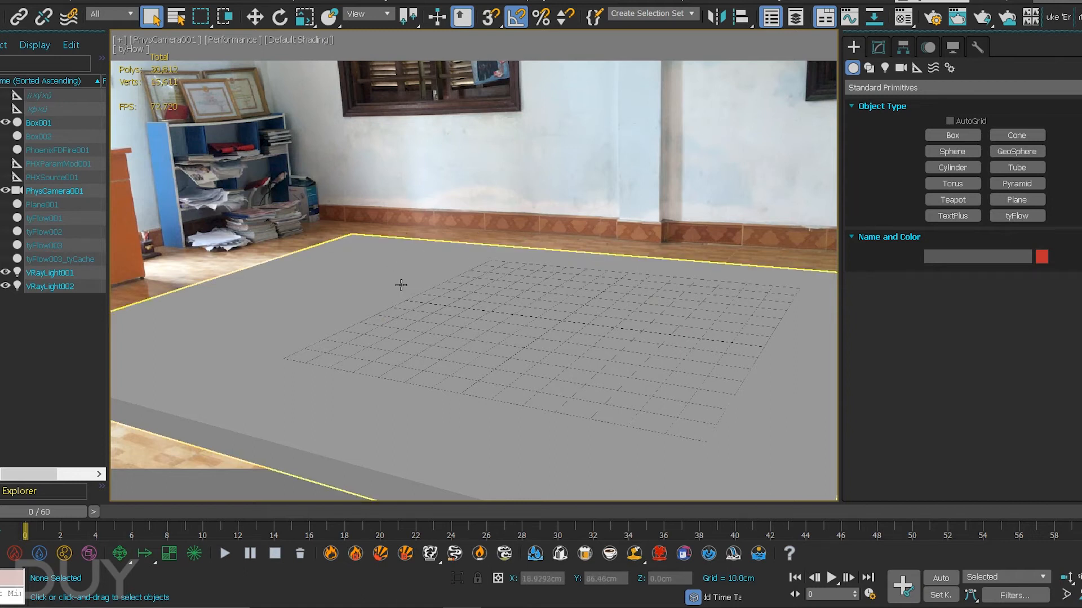
# Set the PhysCamera001 viewport quality to Standard so the Box001 floor displays its projected material.
pyautogui.click(394, 256)
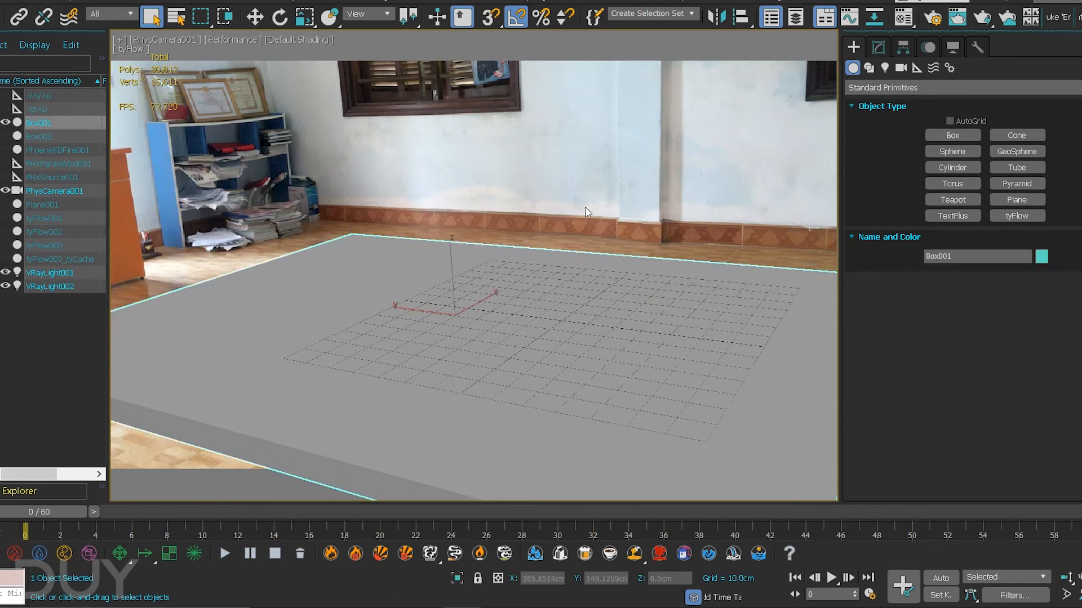
pyautogui.click(244, 39)
pyautogui.click(273, 68)
pyautogui.click(507, 167)
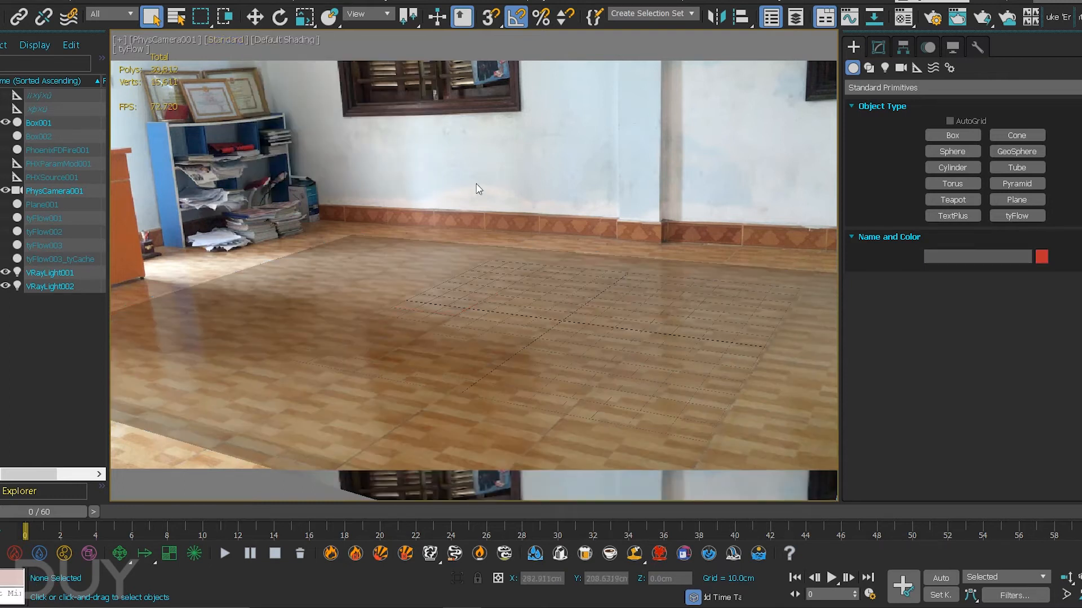
# Select the Box001 floor to check how it lines up with the tiles in the photo, and deselect it.
pyautogui.moveTo(413, 269); pyautogui.dragTo(408, 272)
pyautogui.click(546, 176)
pyautogui.moveTo(545, 176); pyautogui.dragTo(368, 324)
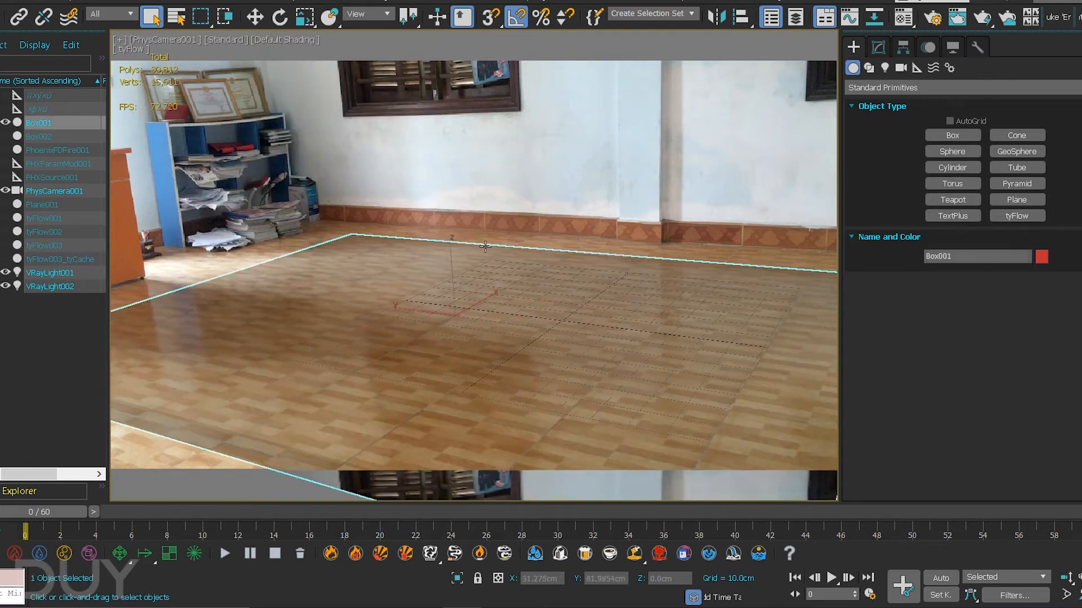
pyautogui.click(568, 189)
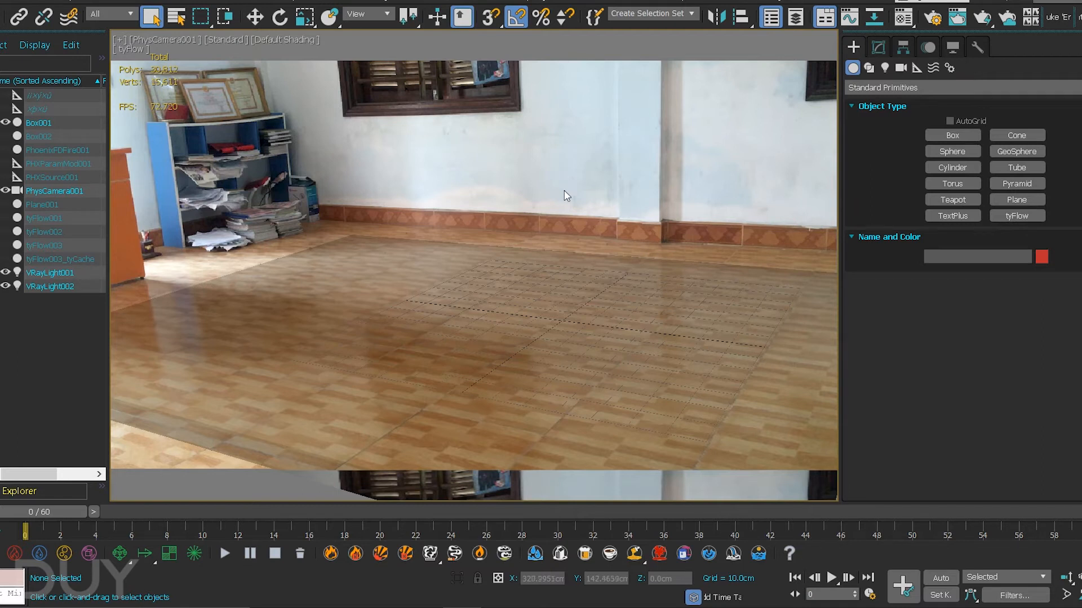
pyautogui.moveTo(485, 224); pyautogui.dragTo(519, 209)
pyautogui.click(515, 205)
# Select tyFlow001 and open its editor to look over the connected Event_001 and Event_002.
pyautogui.click(60, 222)
pyautogui.click(878, 47)
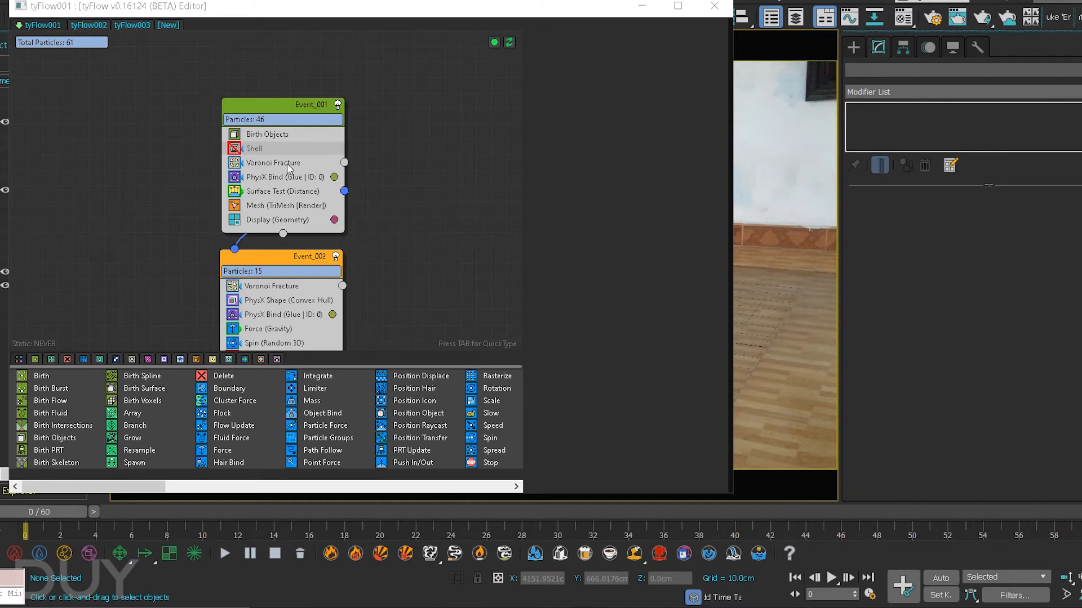
pyautogui.moveTo(350, 128); pyautogui.dragTo(343, 101, button='middle')
pyautogui.scroll(-4, 319, 235)
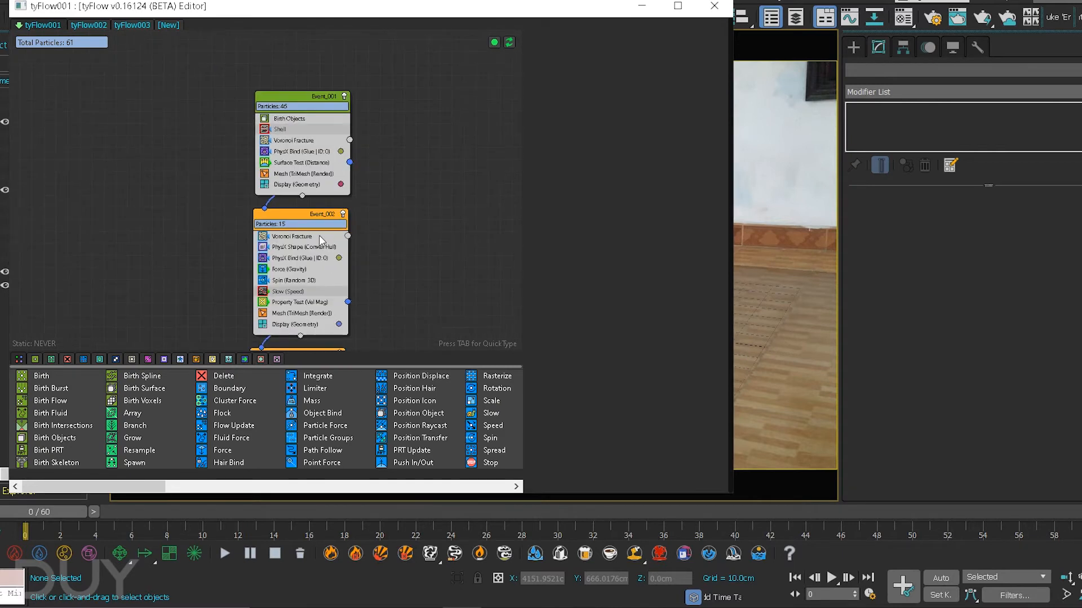
pyautogui.scroll(3, 337, 153)
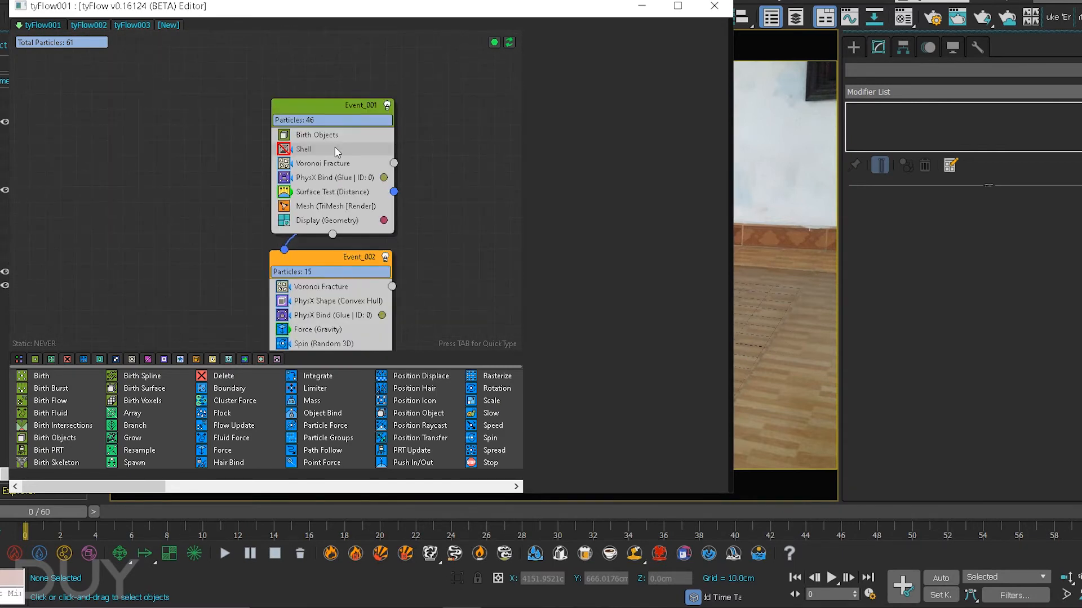
# Review the Birth Objects and Voronoi Fracture operators in Event_001 of tyFlow001.
pyautogui.click(328, 134)
pyautogui.click(332, 164)
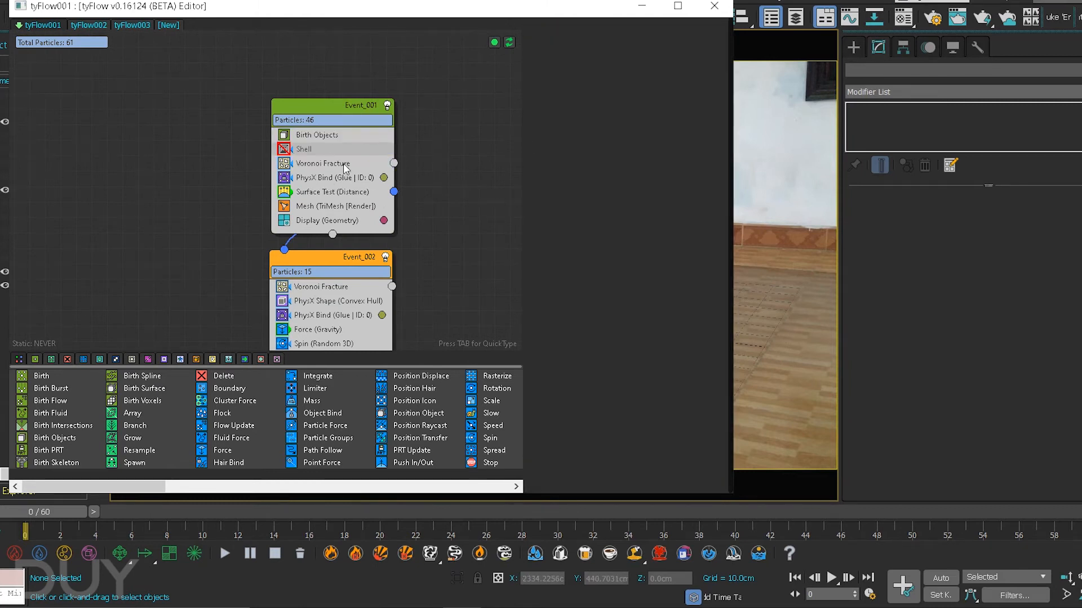
pyautogui.click(349, 165)
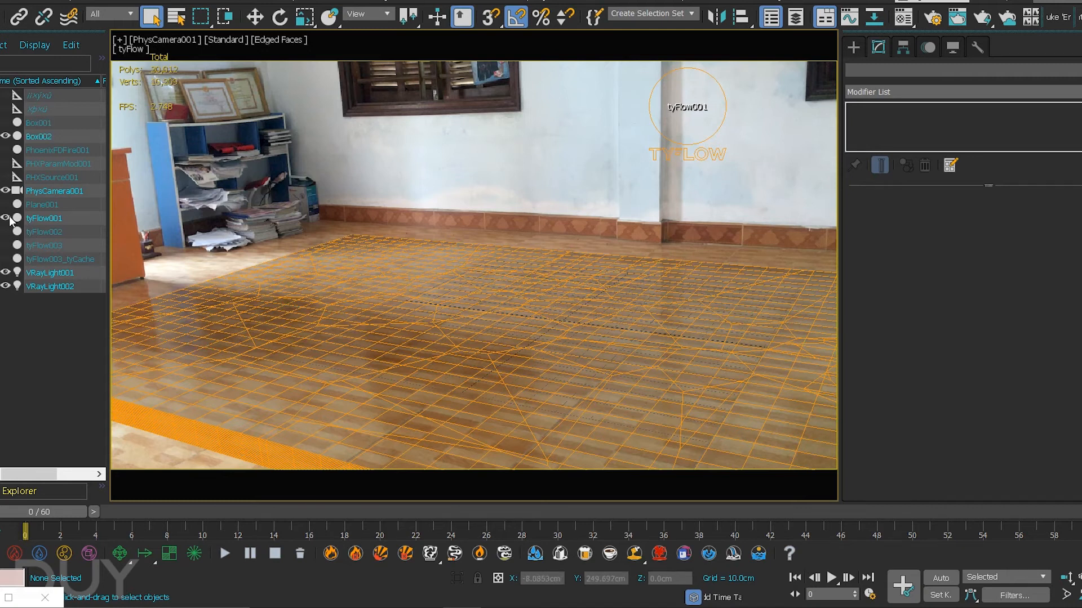
# Hide tyFlow001, select Box002 and scrub the timeline to frame 25 to examine the box's movement across the floor.
pyautogui.click(6, 217)
pyautogui.moveTo(89, 513); pyautogui.dragTo(559, 536)
pyautogui.press('q')
pyautogui.click(624, 420)
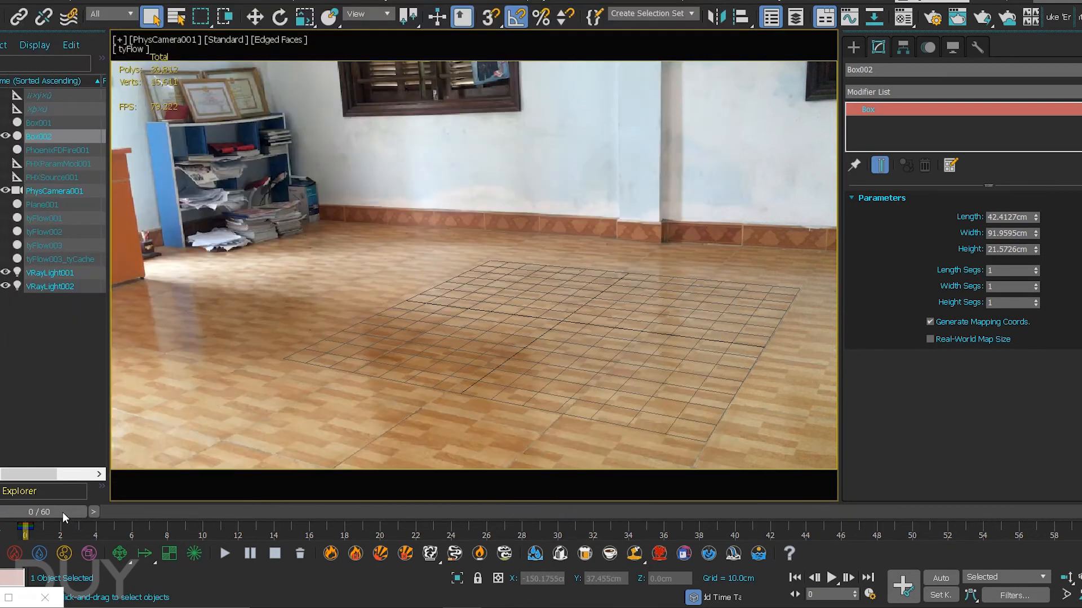
pyautogui.moveTo(63, 512); pyautogui.dragTo(476, 507)
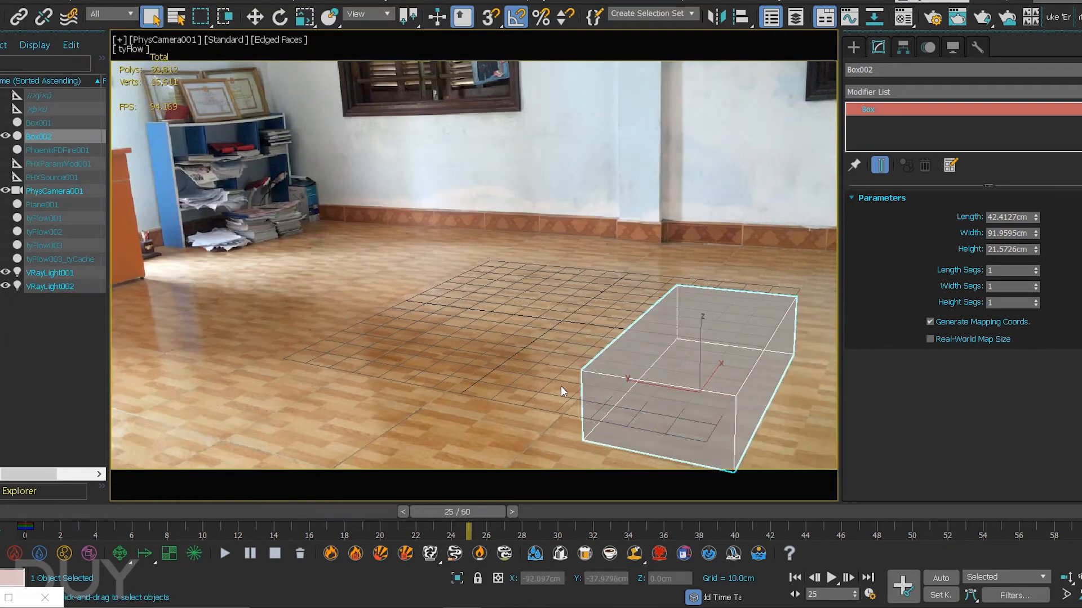
# Show tyFlow001 again and scrub to frame 31 to examine the floor breaking around Box002.
pyautogui.click(5, 218)
pyautogui.moveTo(458, 512); pyautogui.dragTo(614, 480)
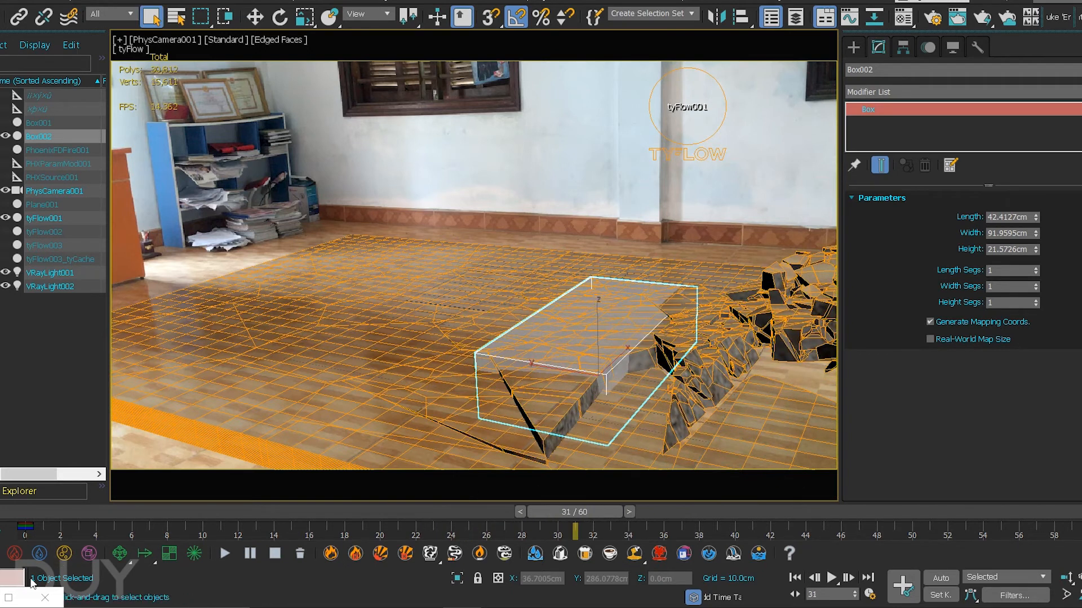
# Restore the tyFlow editor, move it aside and review the PhysX Shape and Voronoi Fracture settings in Event_002.
pyautogui.click(1, 597)
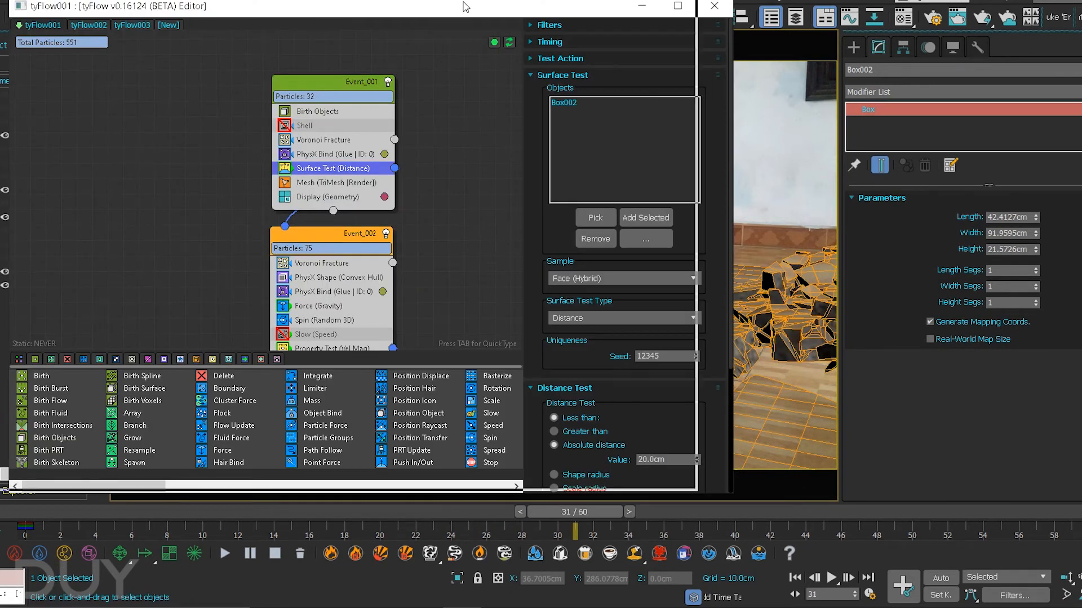
pyautogui.moveTo(463, 6); pyautogui.dragTo(424, 1)
pyautogui.moveTo(315, 260); pyautogui.dragTo(313, 231, button='middle')
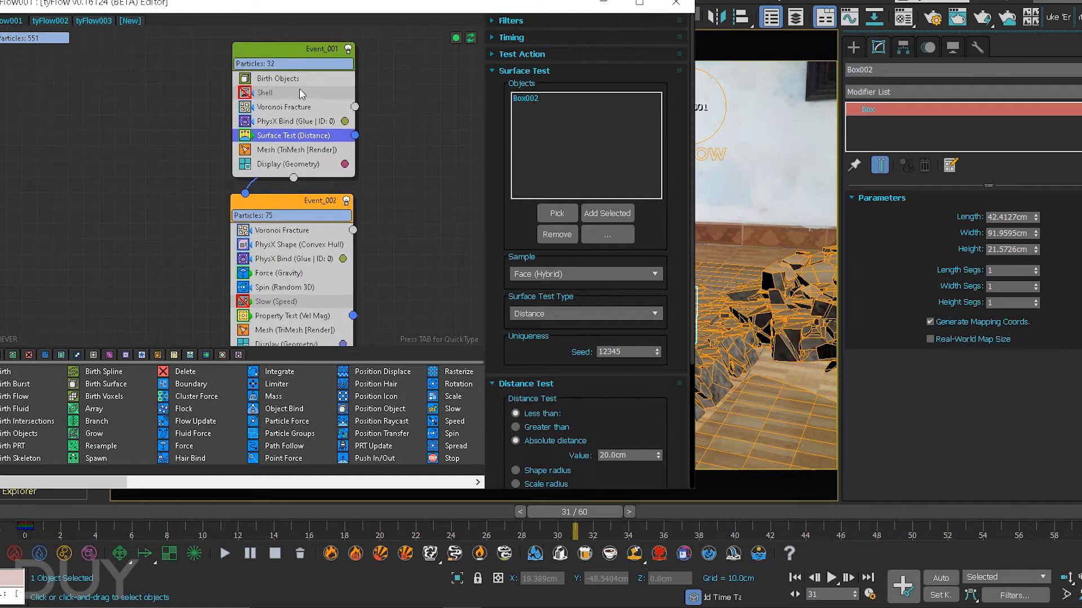
pyautogui.click(300, 244)
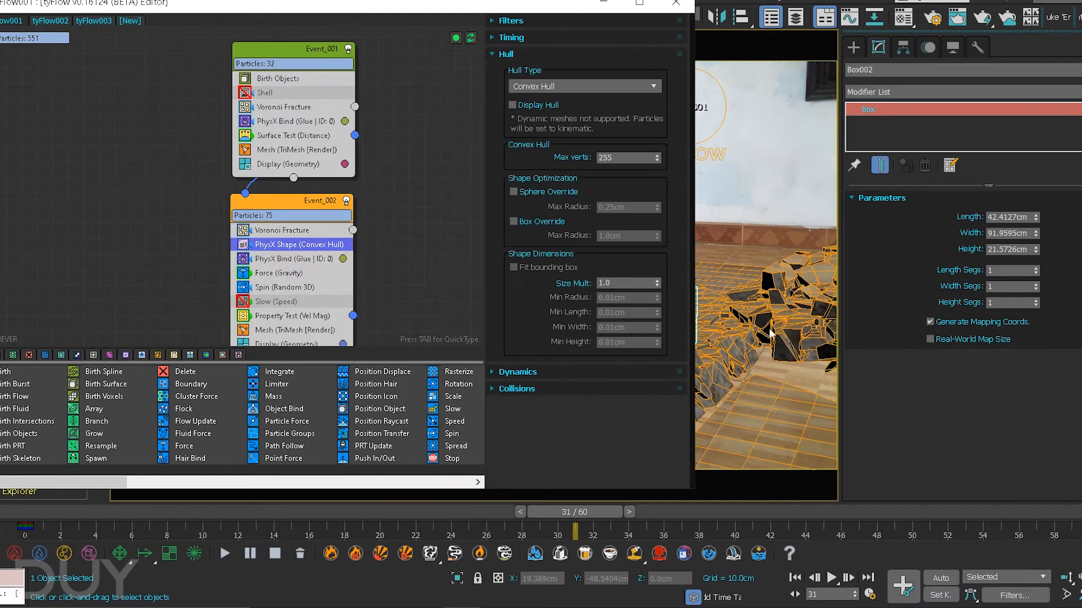
pyautogui.click(293, 231)
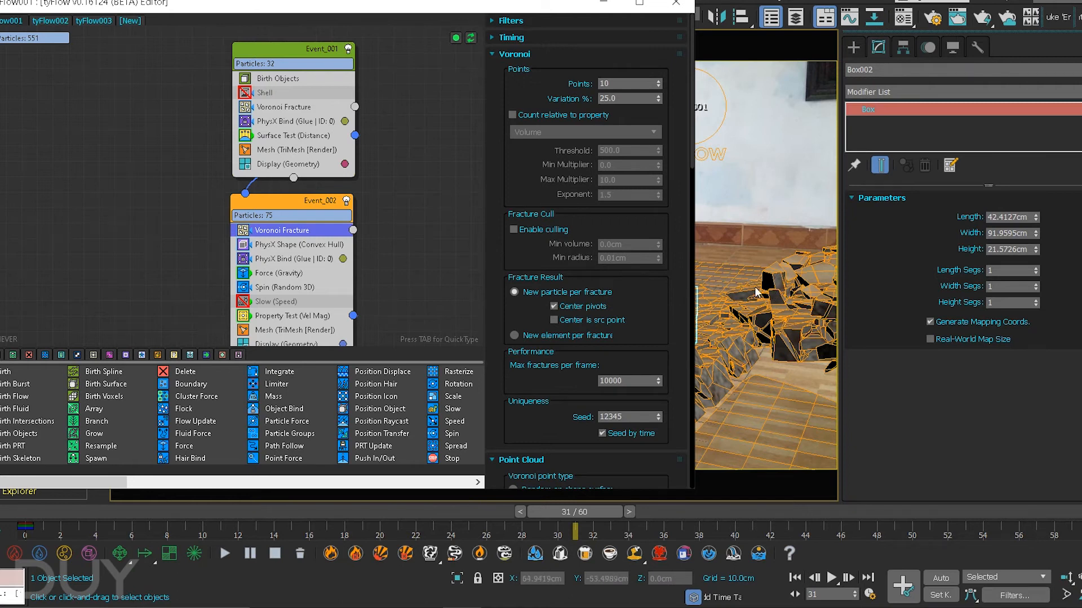
# Review the PhysX Shape and PhysX Bind settings in Event_002 of tyFlow001.
pyautogui.moveTo(408, 265); pyautogui.dragTo(412, 233, button='middle')
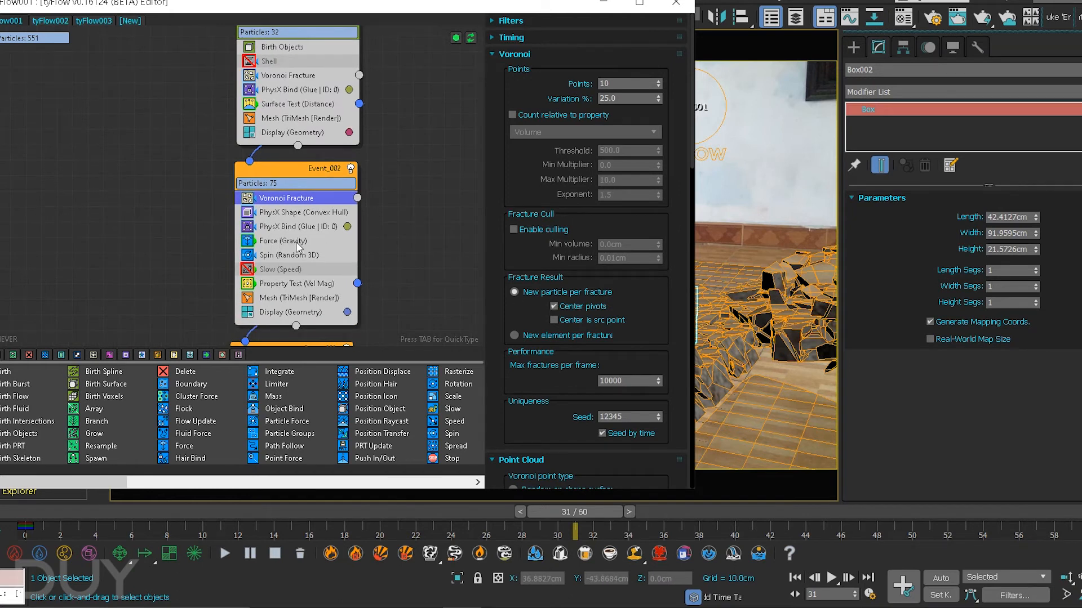
pyautogui.click(306, 214)
pyautogui.moveTo(303, 228); pyautogui.dragTo(285, 199, button='middle')
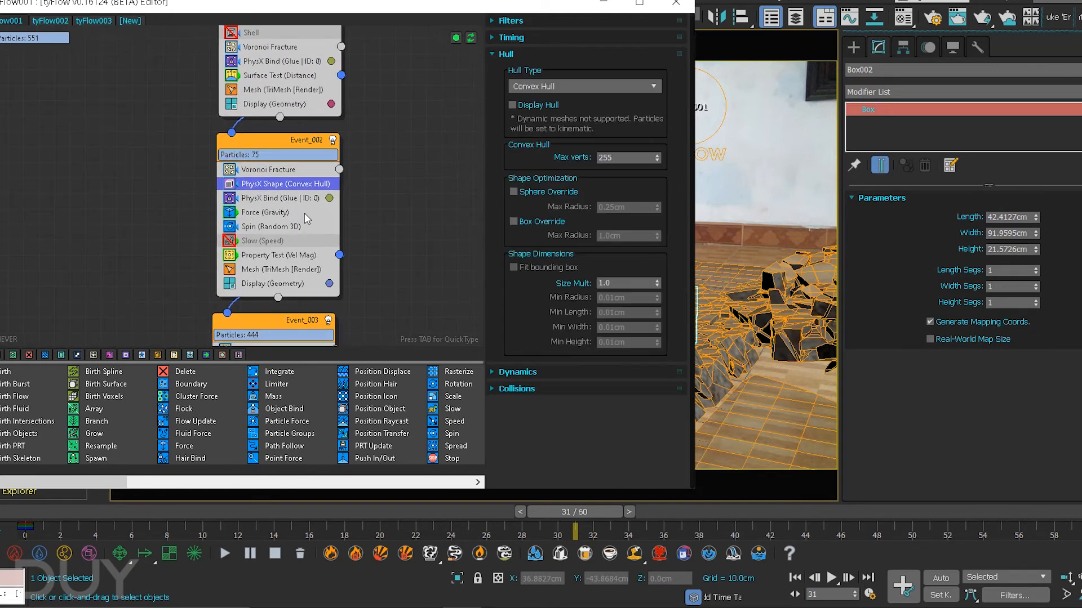
pyautogui.click(306, 199)
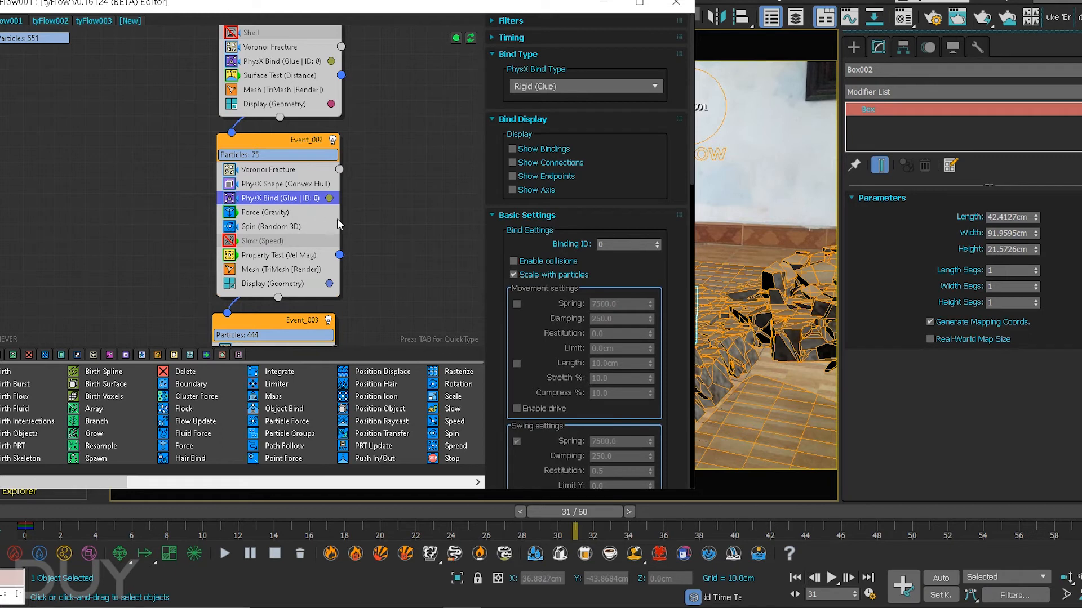
# Show the Force (Gravity) settings of Event_002 and scrub to frame 23 to examine the fragments.
pyautogui.click(299, 217)
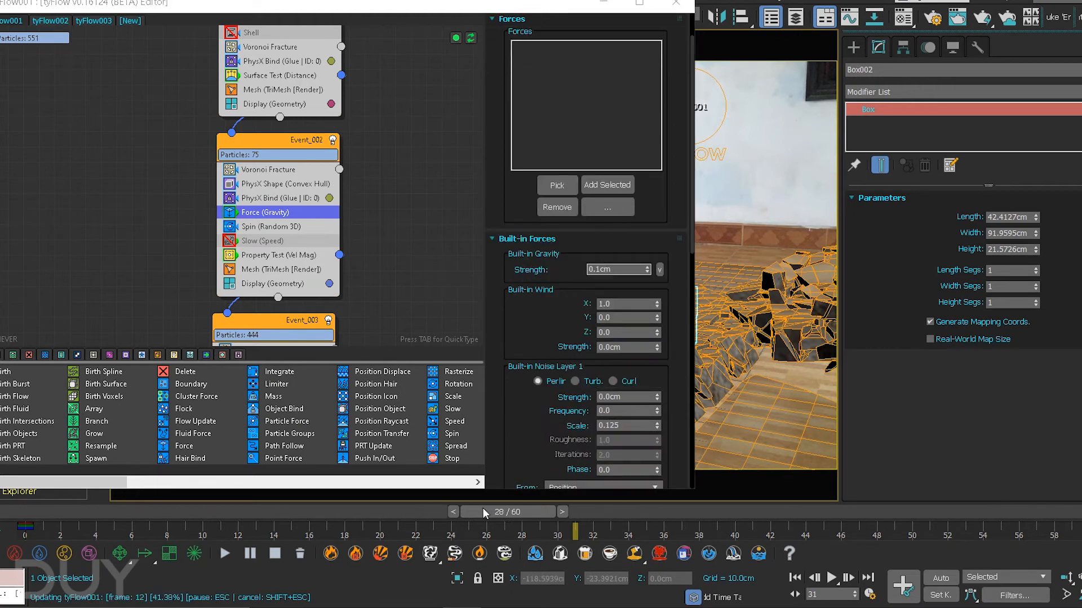
pyautogui.moveTo(486, 511); pyautogui.dragTo(431, 506)
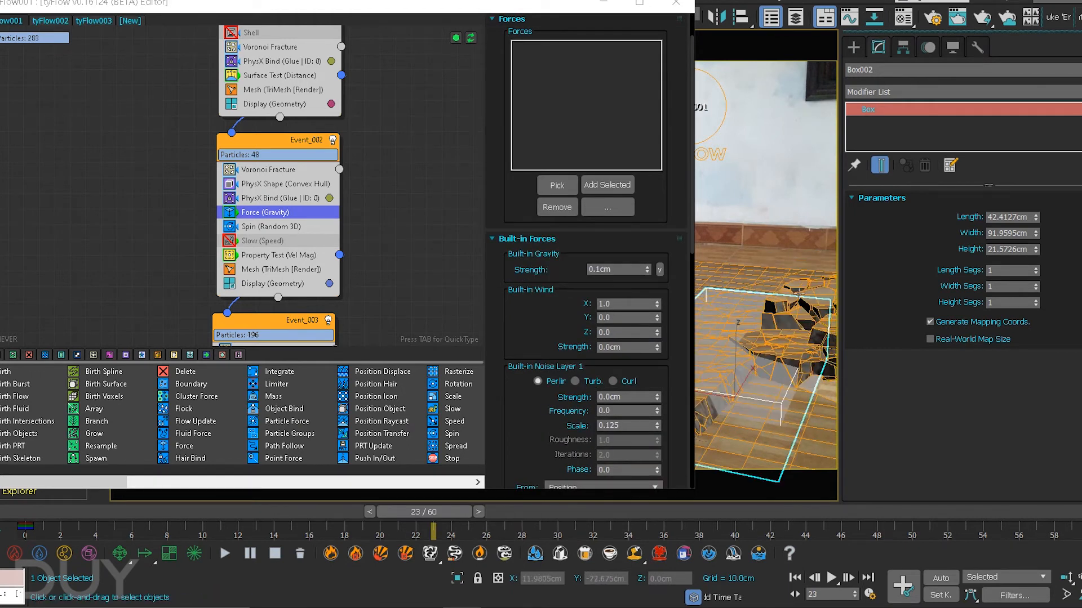
# Review the Voronoi Fracture settings in Event_003 and move that event farther below Event_002.
pyautogui.scroll(-4, 344, 265)
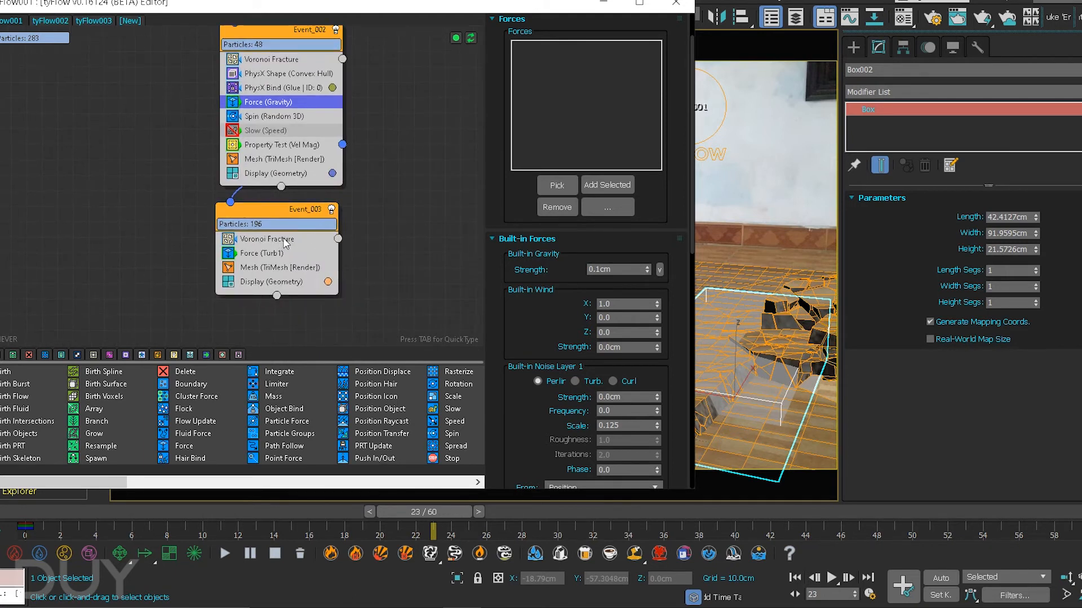
pyautogui.click(304, 239)
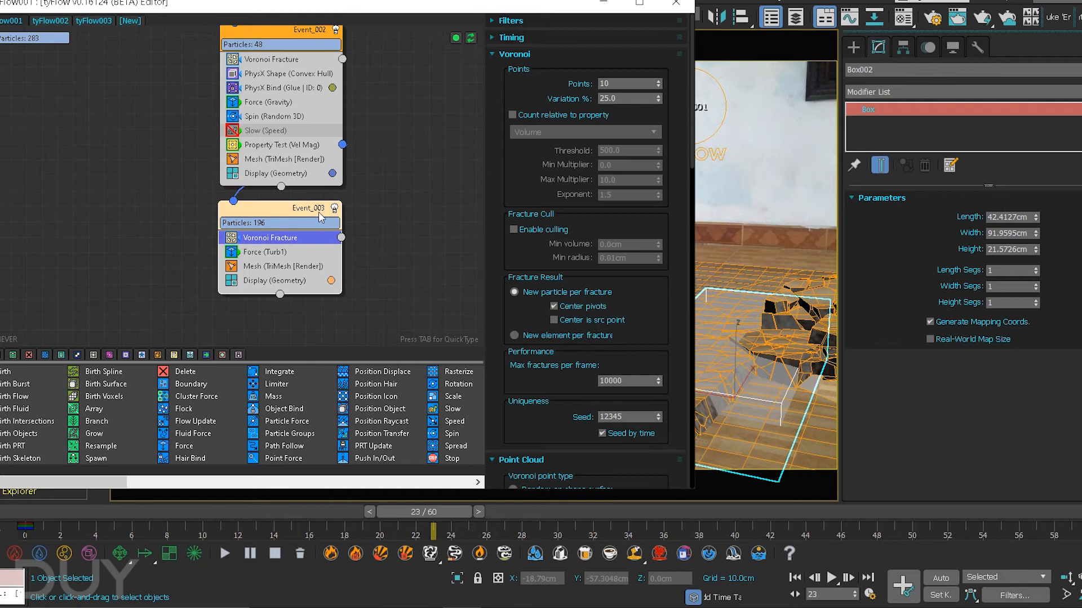
pyautogui.moveTo(322, 251); pyautogui.dragTo(333, 272)
pyautogui.click(351, 199)
pyautogui.moveTo(298, 115); pyautogui.dragTo(303, 181, button='middle')
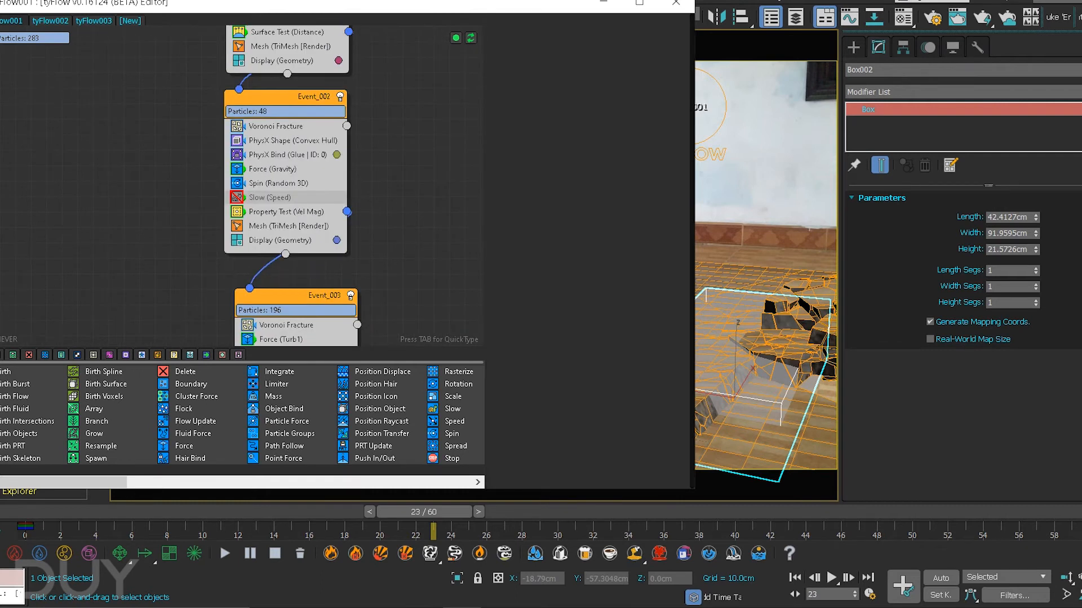
# Open the tyFlow002 graph and review the Flow Update, Subdivide and Displace operators in Event_002.
pyautogui.click(49, 21)
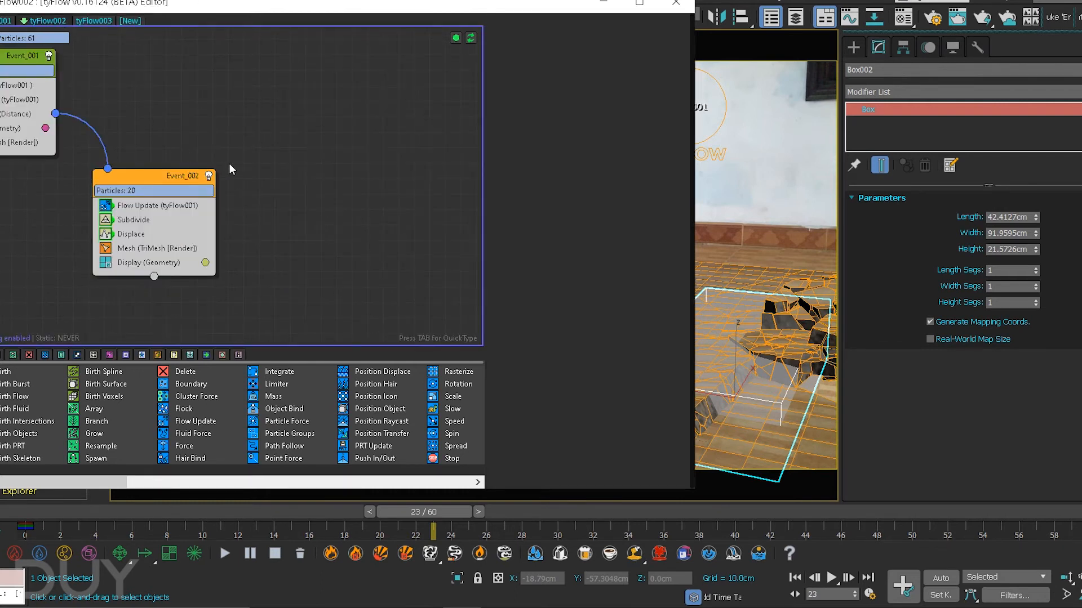
pyautogui.moveTo(229, 165); pyautogui.dragTo(404, 230, button='middle')
pyautogui.moveTo(222, 229); pyautogui.dragTo(202, 176, button='middle')
pyautogui.moveTo(47, 52); pyautogui.dragTo(444, 333)
pyautogui.click(231, 197)
pyautogui.moveTo(234, 177); pyautogui.dragTo(187, 154, button='middle')
pyautogui.click(251, 211)
pyautogui.click(252, 224)
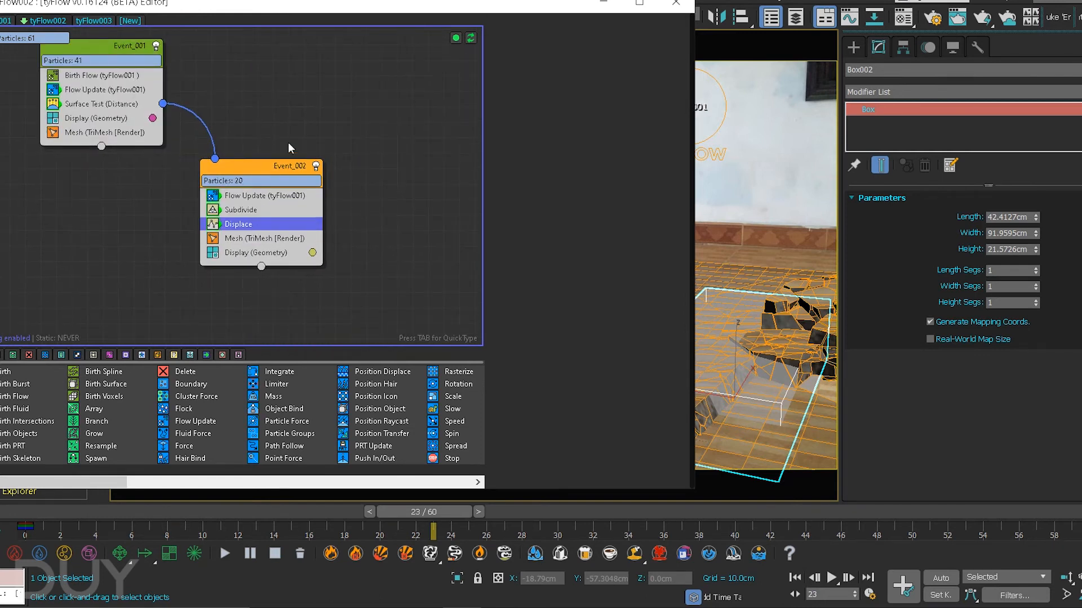
# Open the tyFlow003 graph and show the Spawn (By Travel) settings in Event_001.
pyautogui.click(96, 21)
pyautogui.moveTo(272, 167); pyautogui.dragTo(257, 188, button='middle')
pyautogui.moveTo(293, 194); pyautogui.dragTo(296, 184)
pyautogui.click(207, 102)
pyautogui.moveTo(127, 89); pyautogui.dragTo(134, 81)
pyautogui.click(232, 99)
pyautogui.click(141, 141)
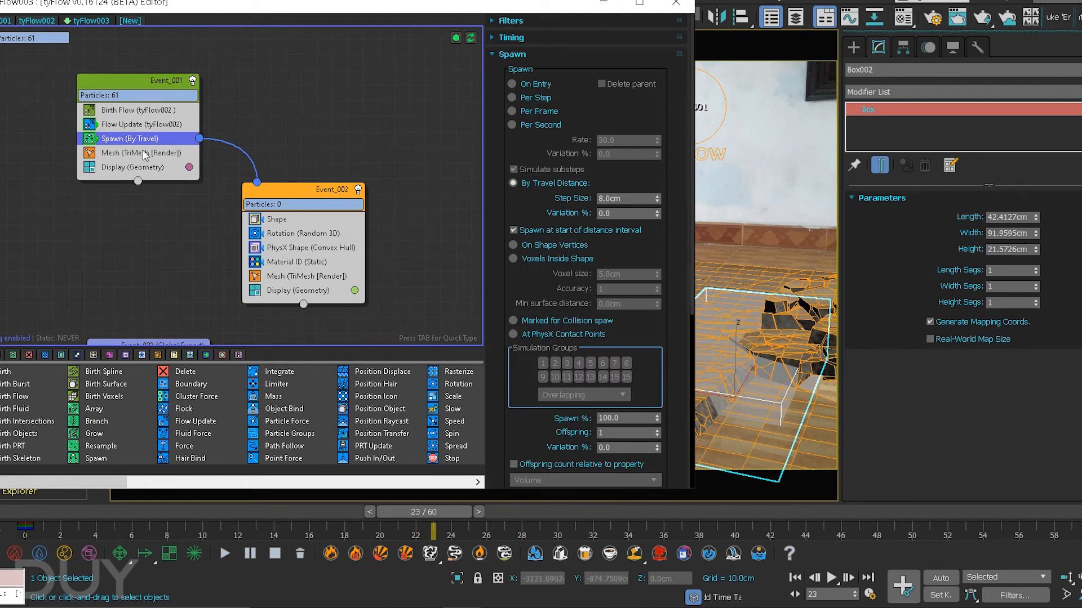
# Show the Shape operator of Event_002, scrub to frame 37 and examine the cached floor debris in the perspective view.
pyautogui.click(299, 220)
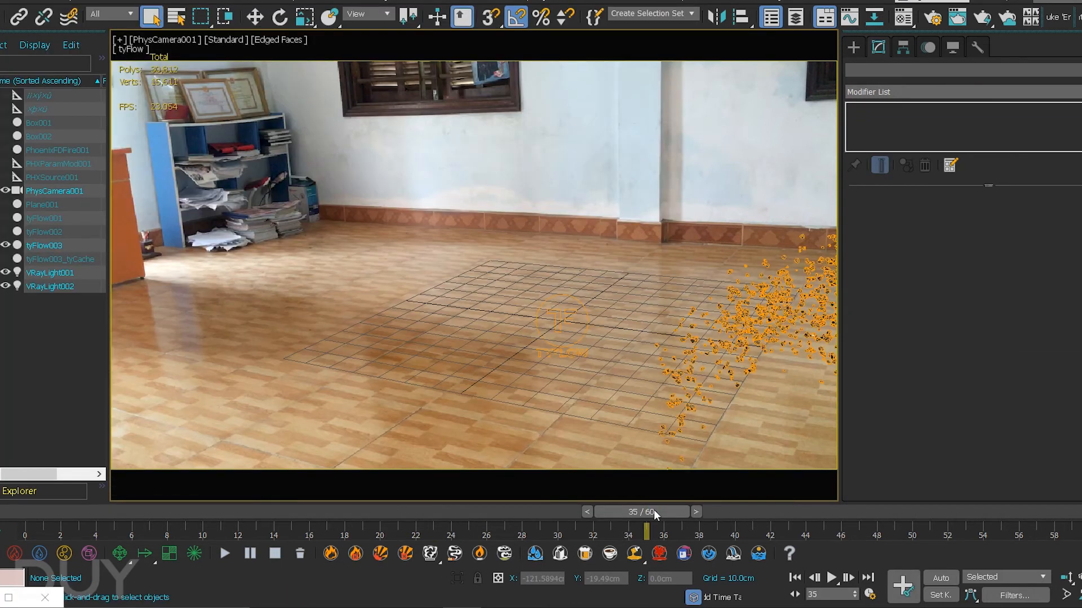
pyautogui.moveTo(659, 512)
pyautogui.mouseDown()
pyautogui.moveTo(271, 518)
pyautogui.moveTo(488, 529)
pyautogui.moveTo(681, 499)
pyautogui.mouseUp()
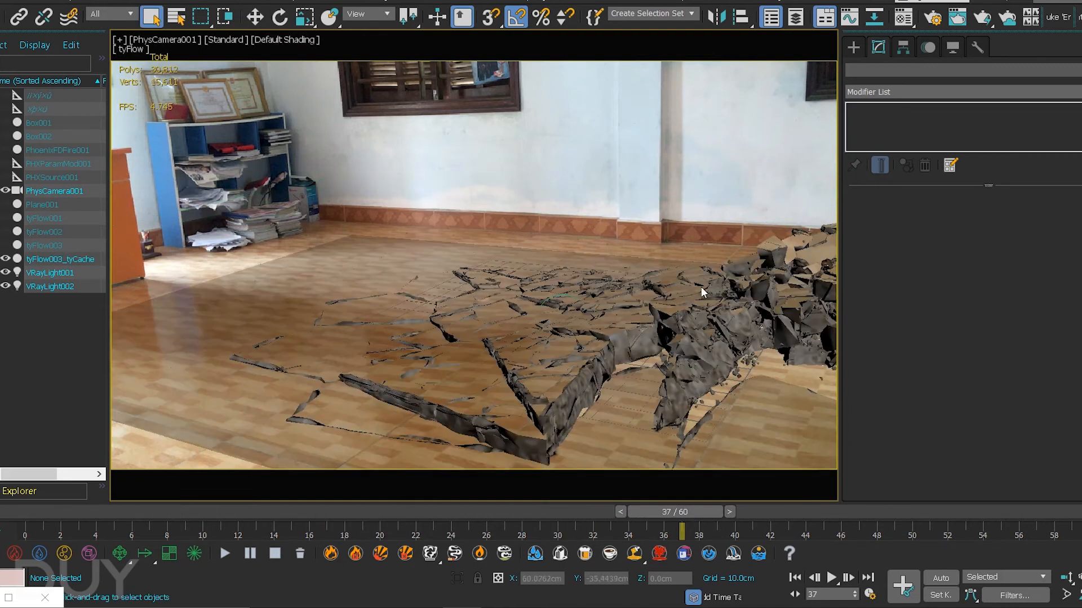
pyautogui.press('p')
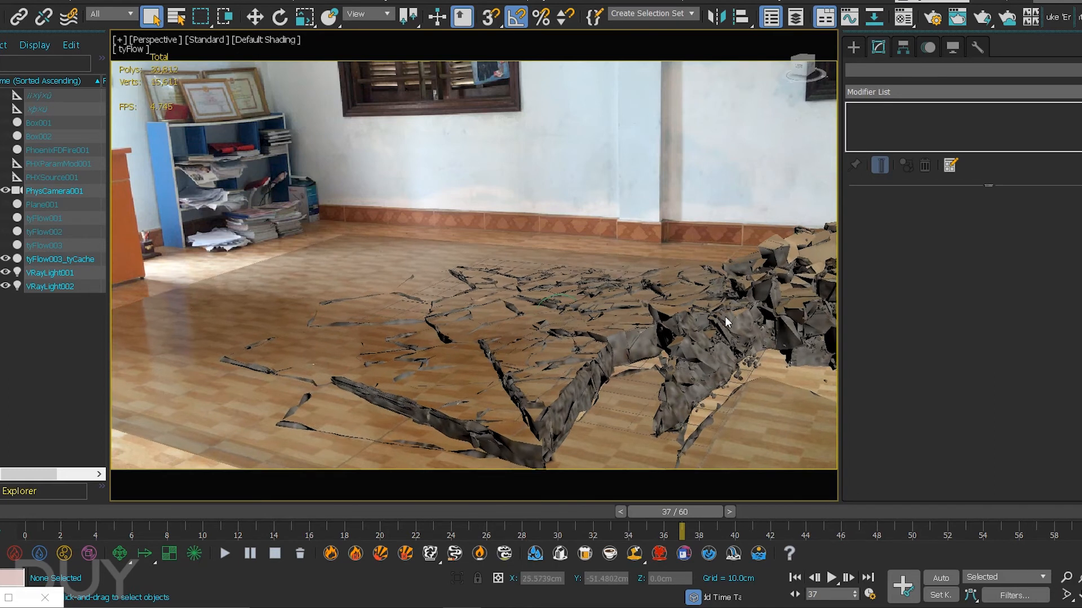
pyautogui.scroll(7, 724, 321)
pyautogui.scroll(-6, 719, 326)
pyautogui.keyDown('alt'); pyautogui.moveTo(719, 326); pyautogui.dragTo(704, 330, button='middle'); pyautogui.keyUp('alt')
# Review the Multi/Sub-Object floor material and its second sub-material, Material #25, and minimise the Material Editor.
pyautogui.press('m')
pyautogui.moveTo(163, 23); pyautogui.dragTo(220, 12)
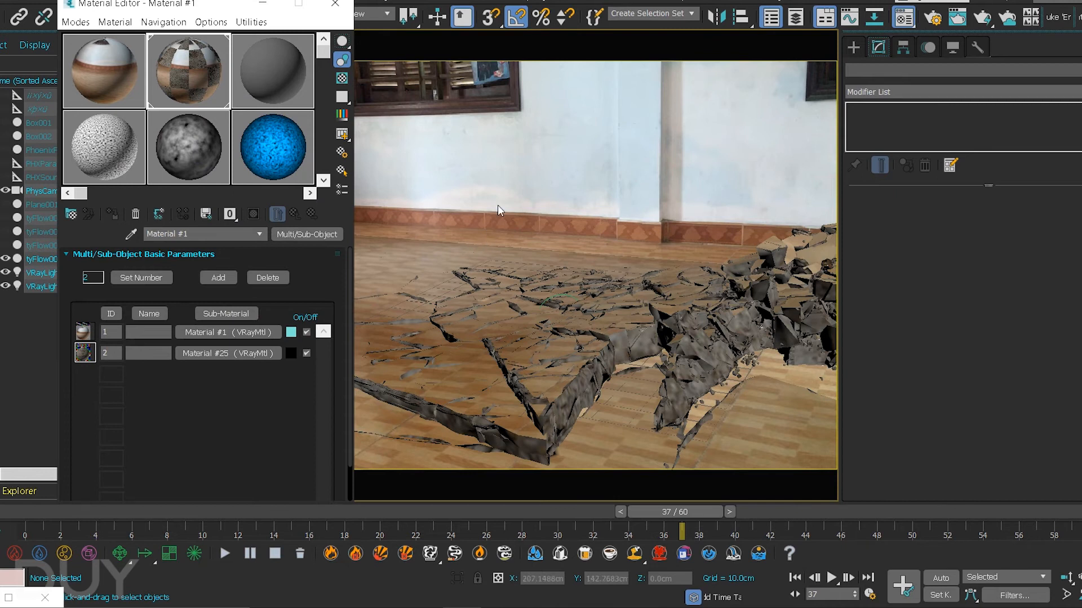
pyautogui.click(232, 353)
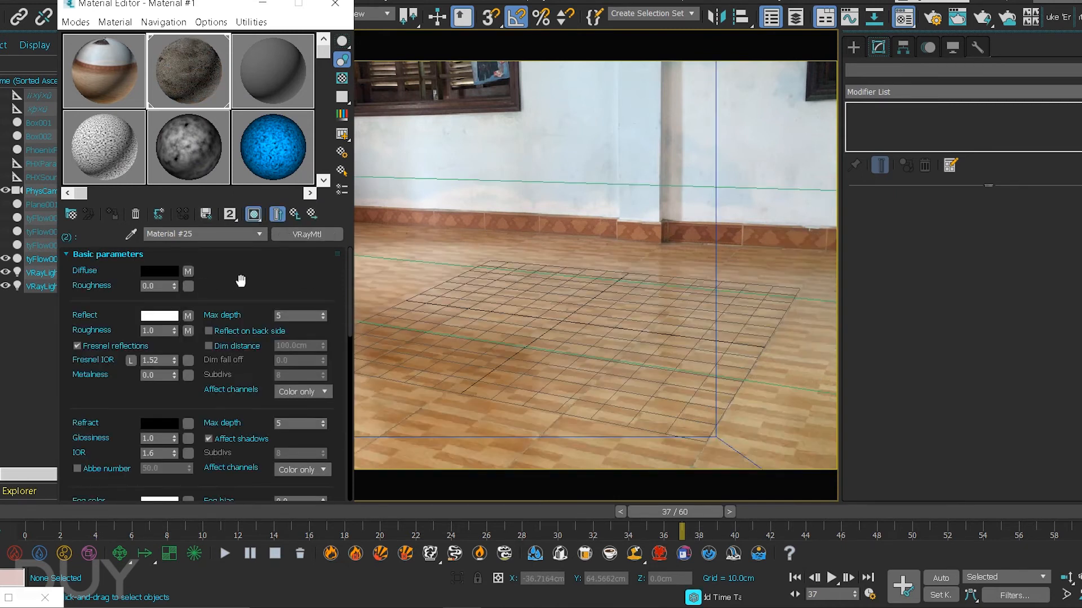
pyautogui.scroll(-3, 238, 284)
pyautogui.scroll(3, 246, 326)
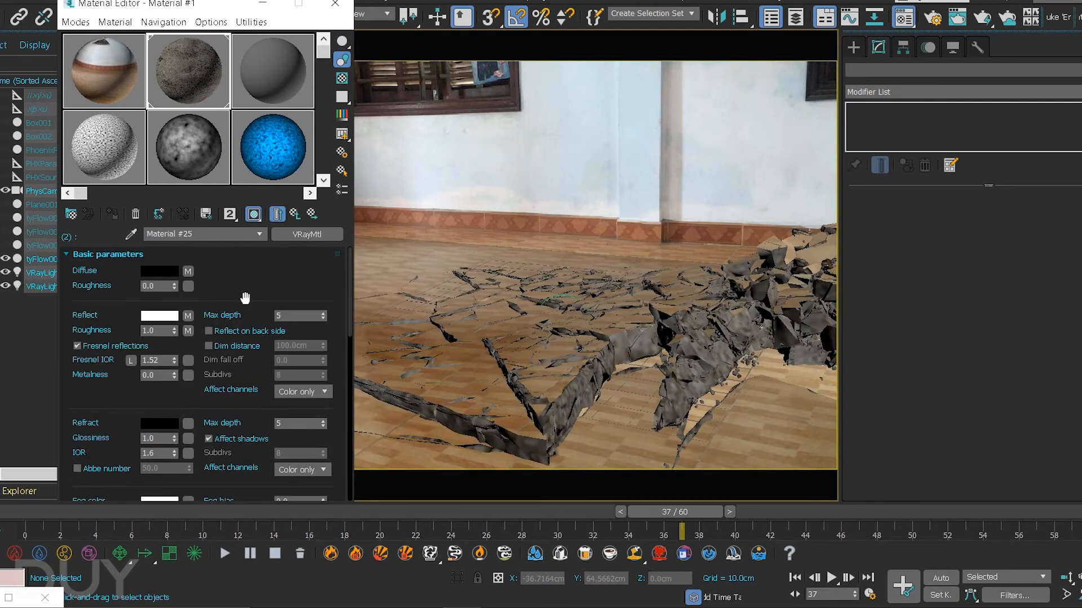
pyautogui.click(295, 214)
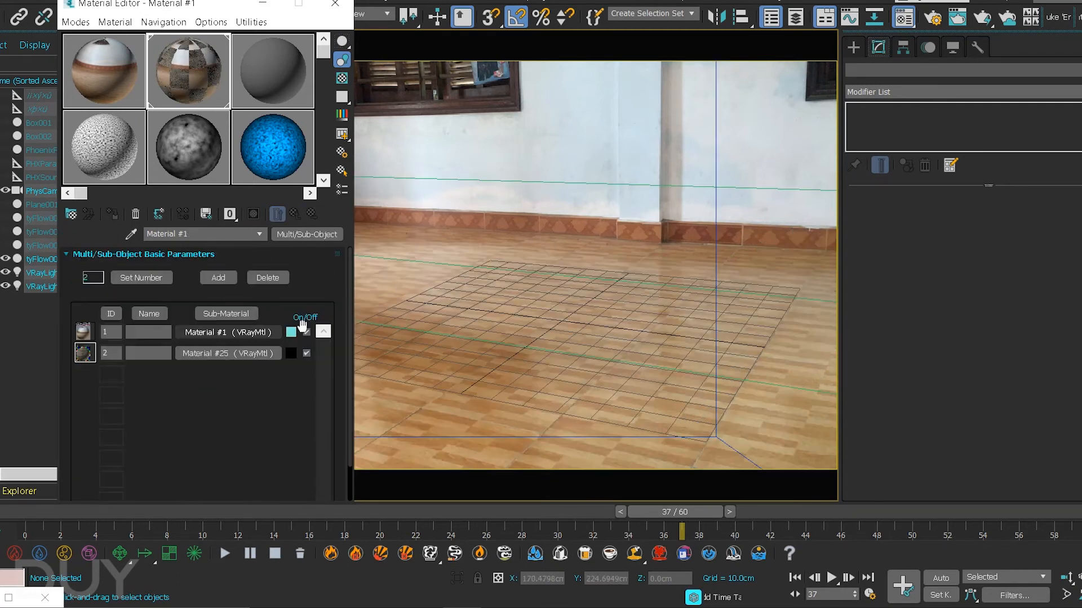
pyautogui.click(262, 3)
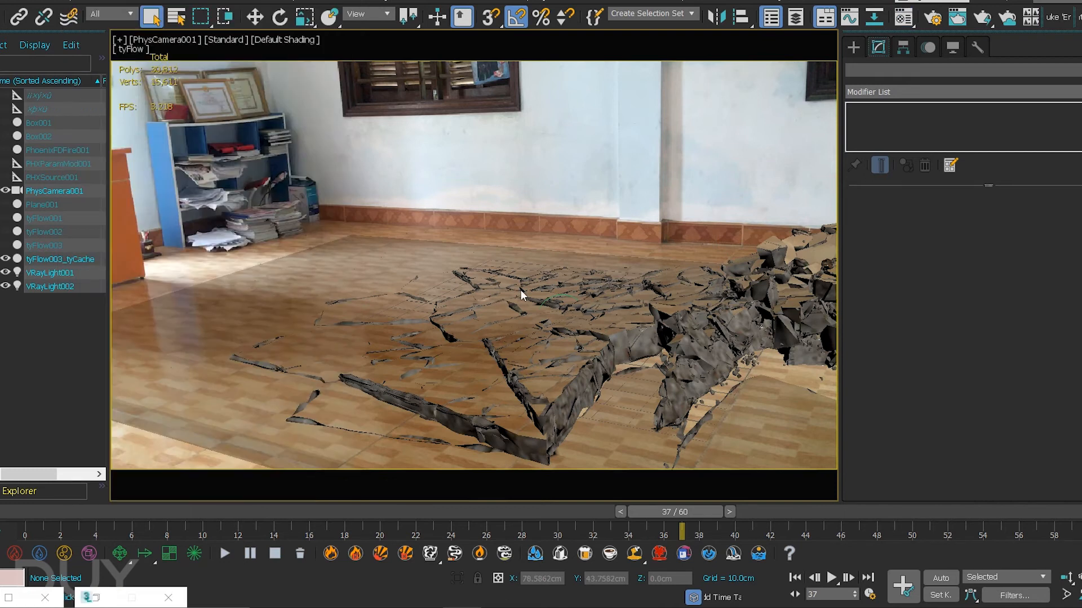
# Scrub to frame 29 and show the settings of the dome light VRayLight001 in the perspective view.
pyautogui.moveTo(174, 510); pyautogui.dragTo(109, 511)
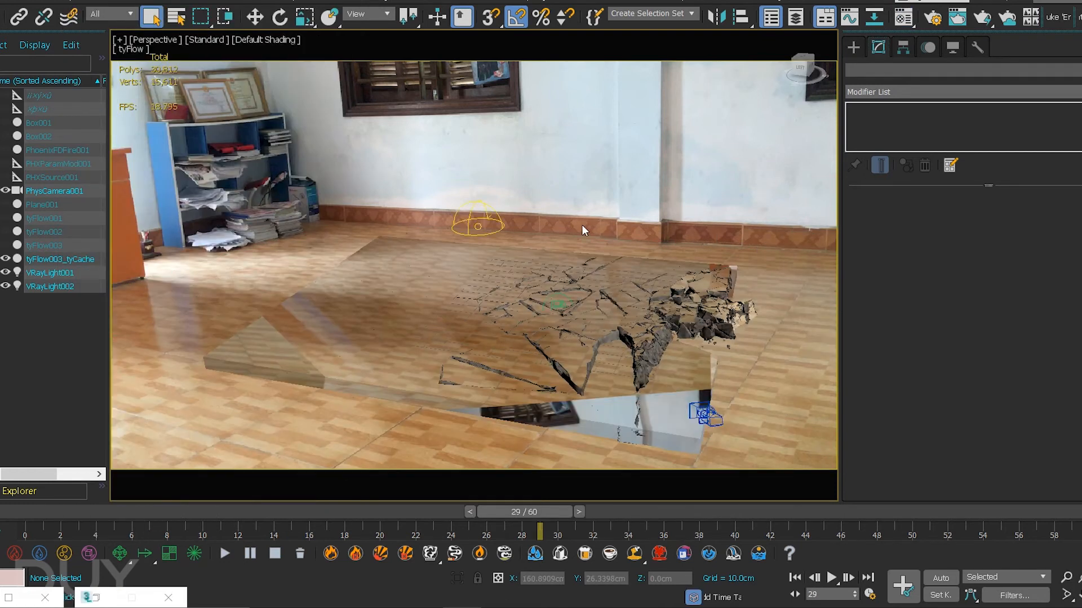
pyautogui.keyDown('alt'); pyautogui.moveTo(472, 172); pyautogui.dragTo(473, 280, button='middle'); pyautogui.keyUp('alt')
pyautogui.click(448, 254)
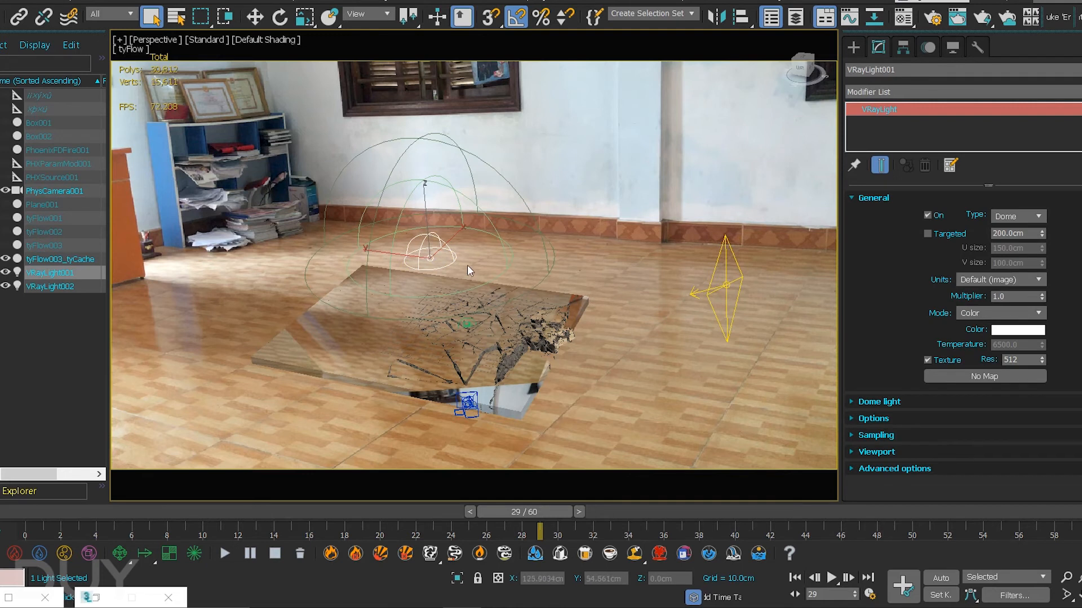
pyautogui.keyDown('alt'); pyautogui.moveTo(661, 312); pyautogui.dragTo(612, 255, button='middle'); pyautogui.keyUp('alt')
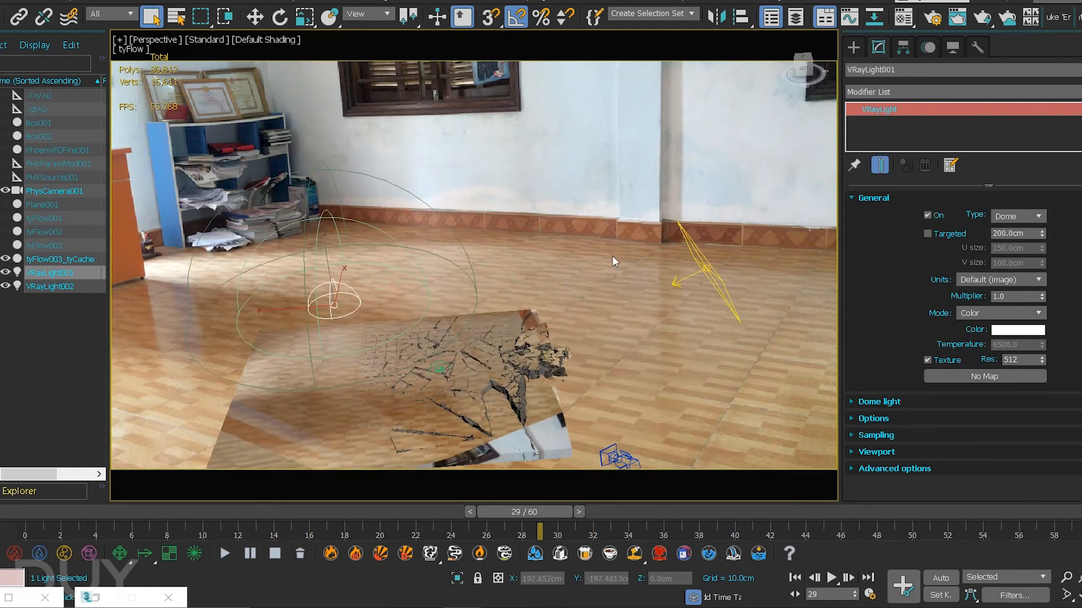
# Review the settings of the plane light VRayLight002 and inspect its colour without changing it.
pyautogui.moveTo(734, 280); pyautogui.dragTo(732, 279)
pyautogui.keyDown('alt'); pyautogui.moveTo(651, 293); pyautogui.dragTo(668, 273, button='middle'); pyautogui.keyUp('alt')
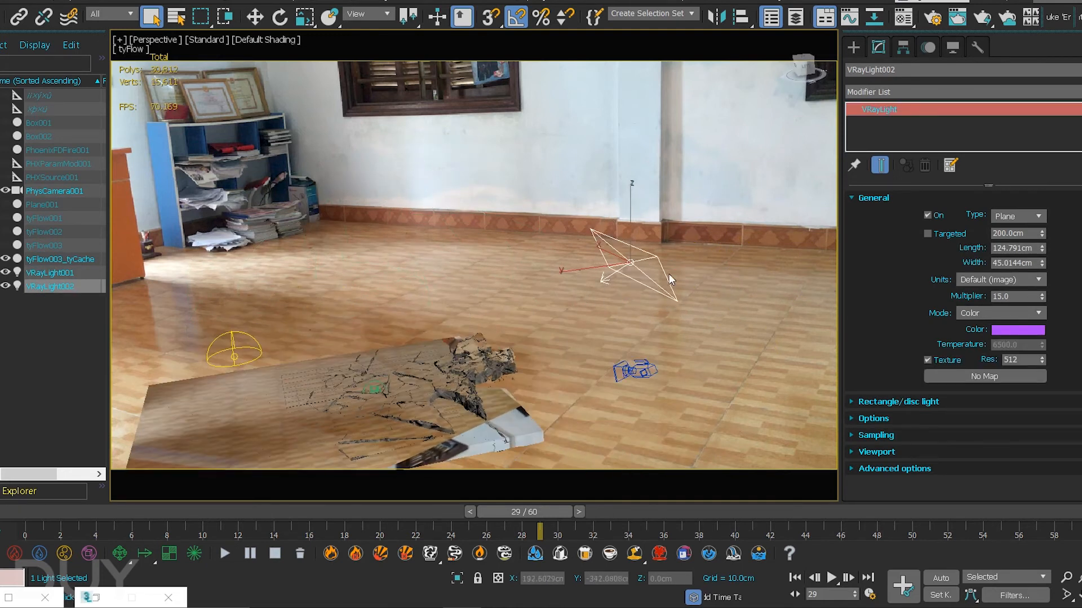
pyautogui.keyDown('alt'); pyautogui.moveTo(591, 325); pyautogui.dragTo(619, 203, button='middle'); pyautogui.keyUp('alt')
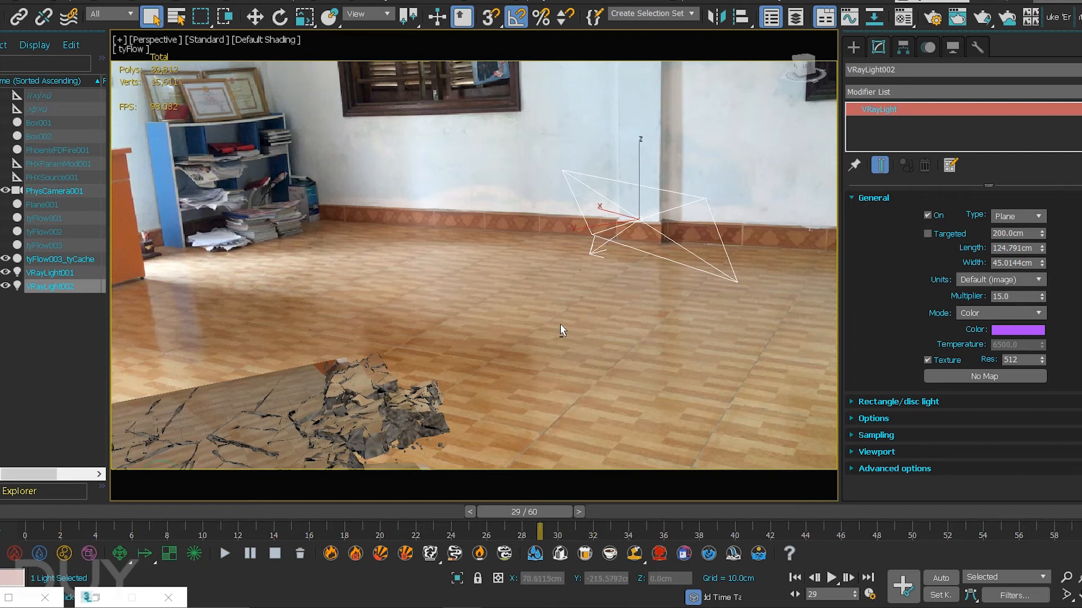
pyautogui.keyDown('alt'); pyautogui.moveTo(561, 325); pyautogui.dragTo(549, 308, button='middle'); pyautogui.keyUp('alt')
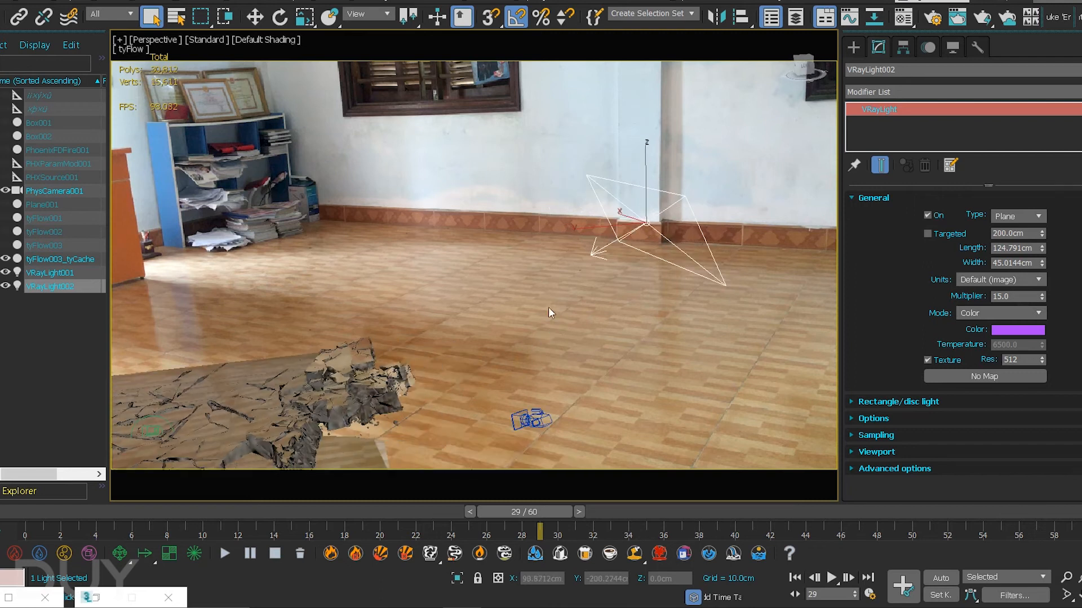
pyautogui.click(1023, 330)
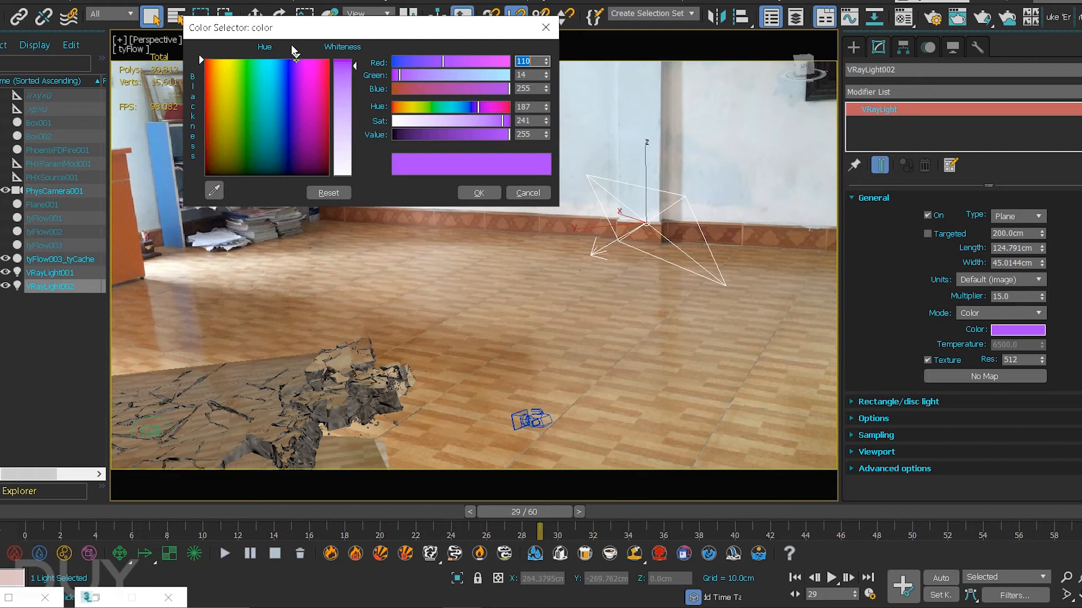
pyautogui.click(521, 195)
# Clear the light selection and return to the PhysCamera001 view.
pyautogui.keyDown('alt'); pyautogui.moveTo(486, 330); pyautogui.dragTo(485, 282, button='middle'); pyautogui.keyUp('alt')
pyautogui.click(401, 228)
pyautogui.press('c')
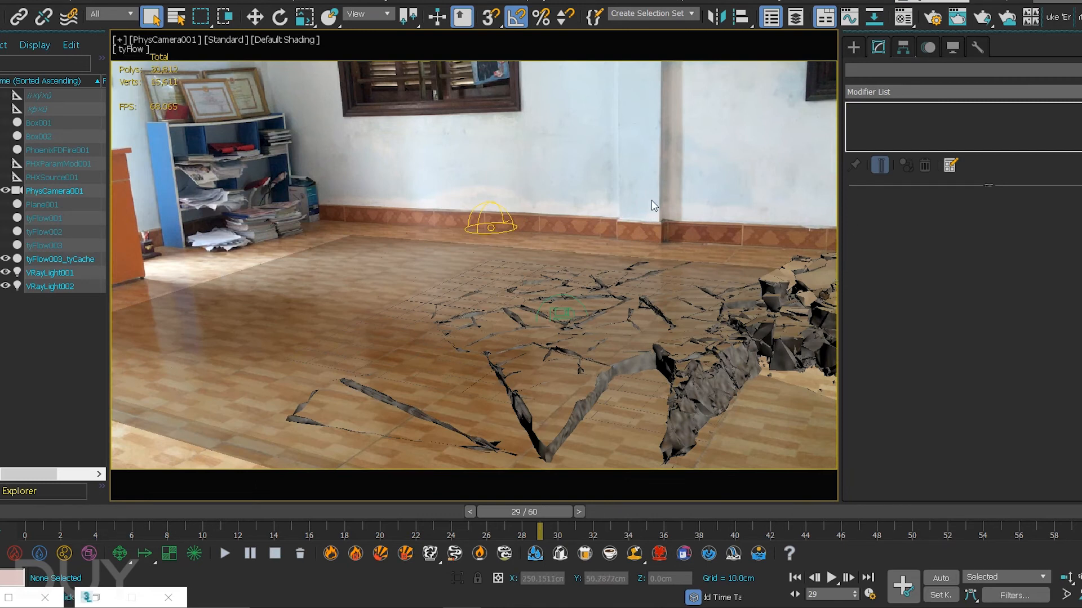
pyautogui.click(552, 203)
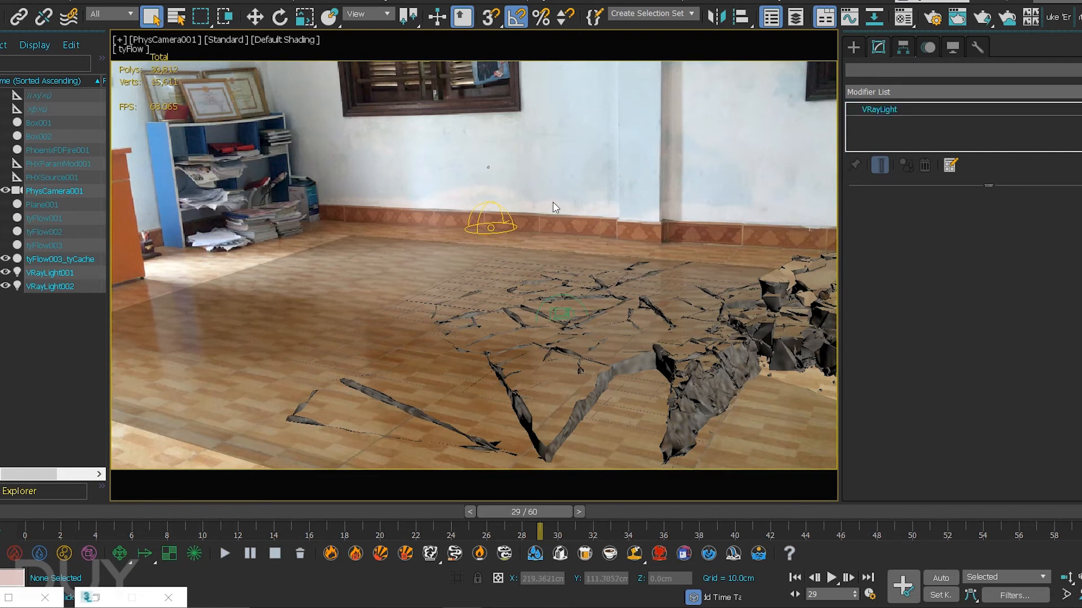
pyautogui.click(683, 201)
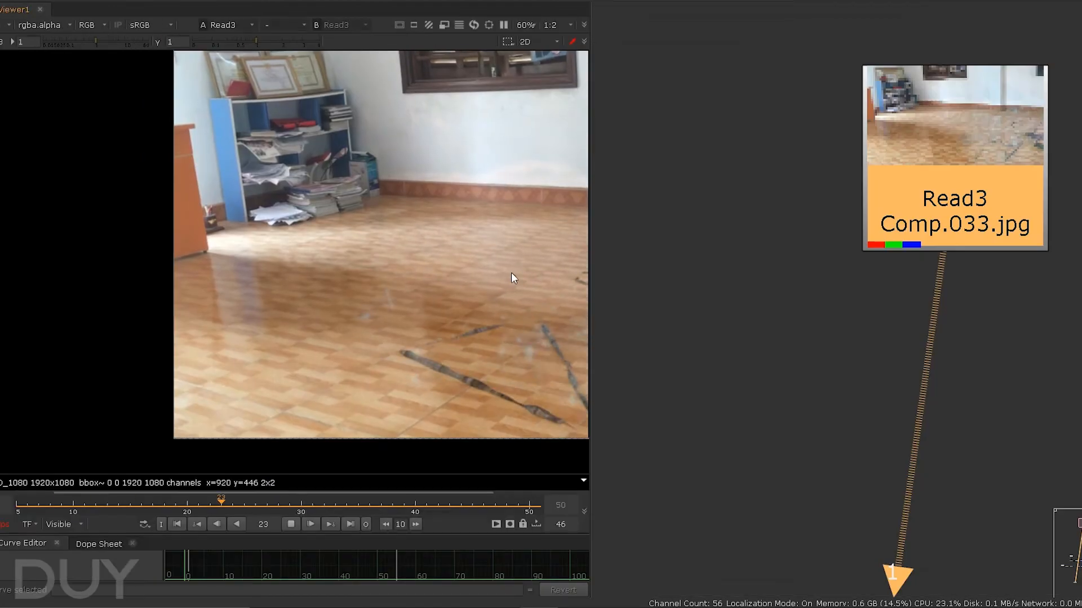
# Switch to Nuke and display the original IMG_8205.MOV footage from Read1 in the viewer.
pyautogui.scroll(-5, 981, 188)
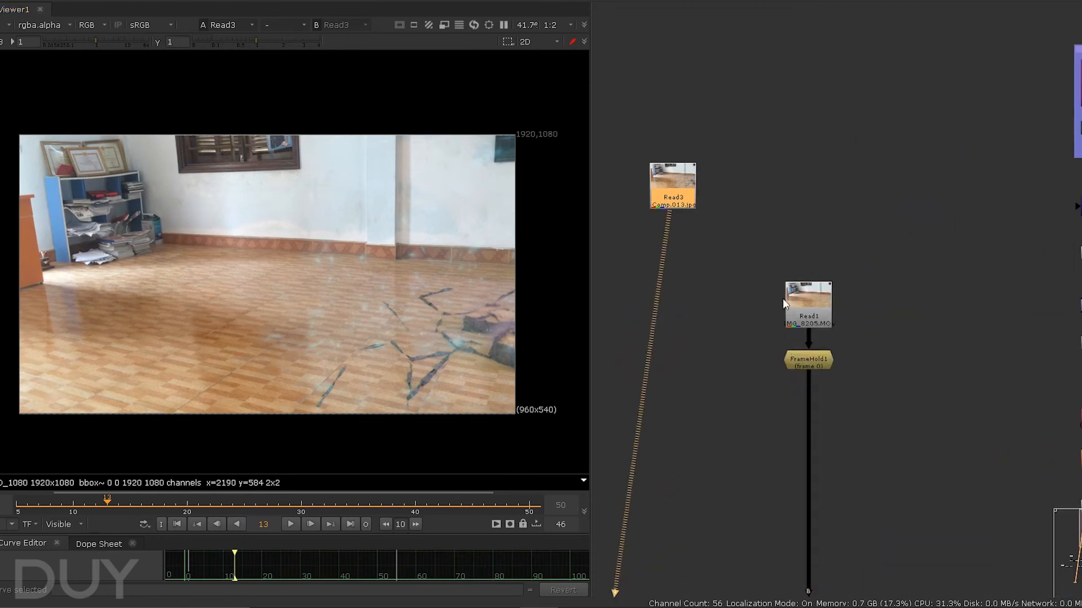
pyautogui.scroll(2, 785, 241)
pyautogui.moveTo(786, 232); pyautogui.dragTo(847, 333)
pyautogui.press('1')
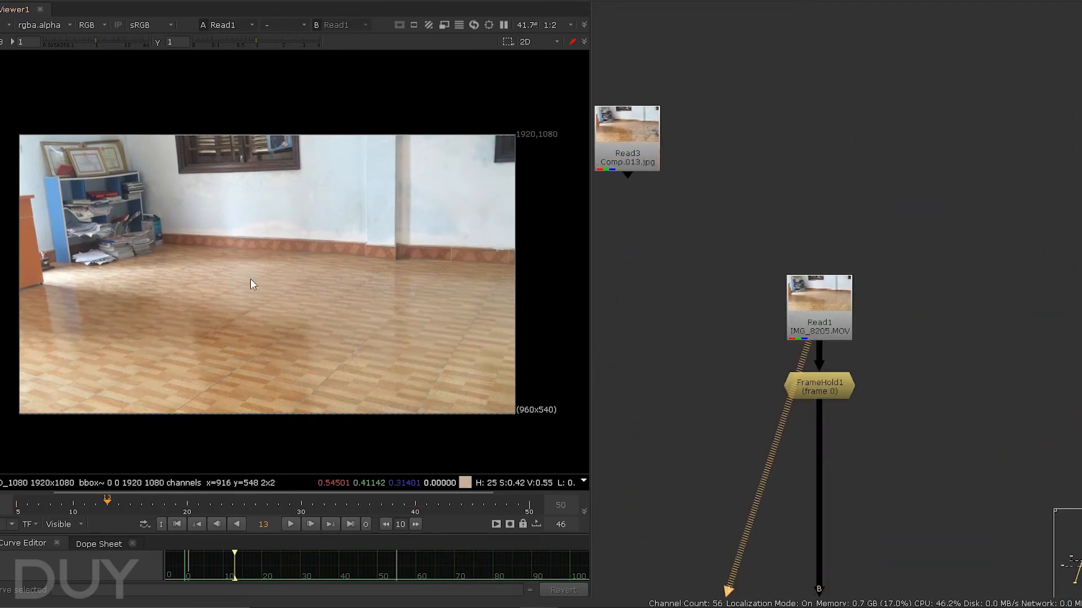
# Display the FrameHold1 output in the viewer and select that node to point out the held frame.
pyautogui.moveTo(732, 352); pyautogui.dragTo(980, 469)
pyautogui.press('1')
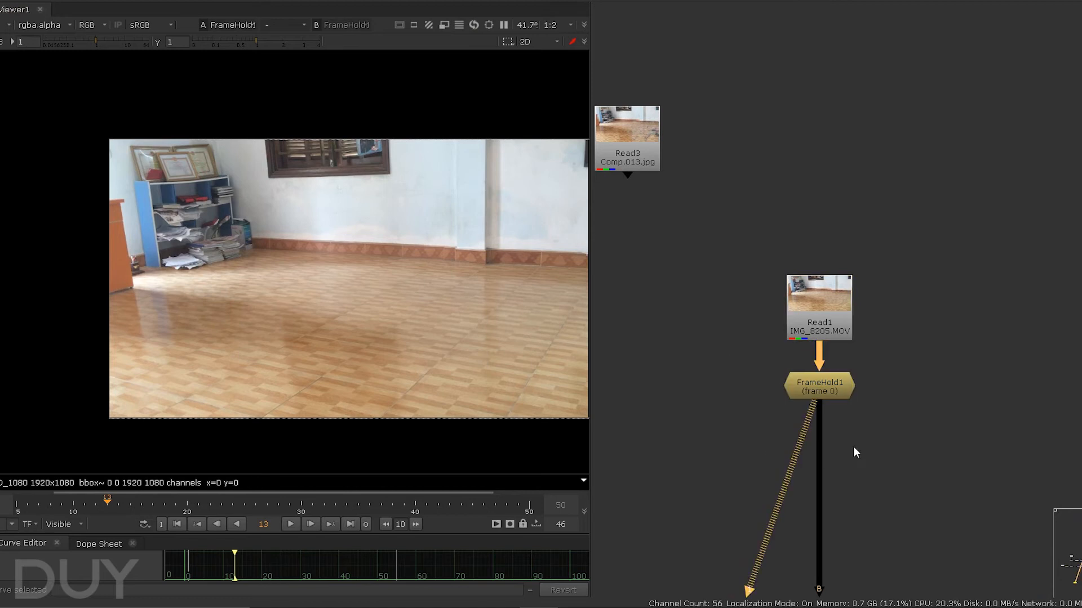
pyautogui.moveTo(853, 449); pyautogui.dragTo(864, 361, button='middle')
pyautogui.moveTo(776, 264); pyautogui.dragTo(940, 326)
pyautogui.scroll(3, 828, 330)
pyautogui.click(975, 210)
pyautogui.moveTo(975, 210); pyautogui.dragTo(668, 330)
pyautogui.scroll(-3, 827, 313)
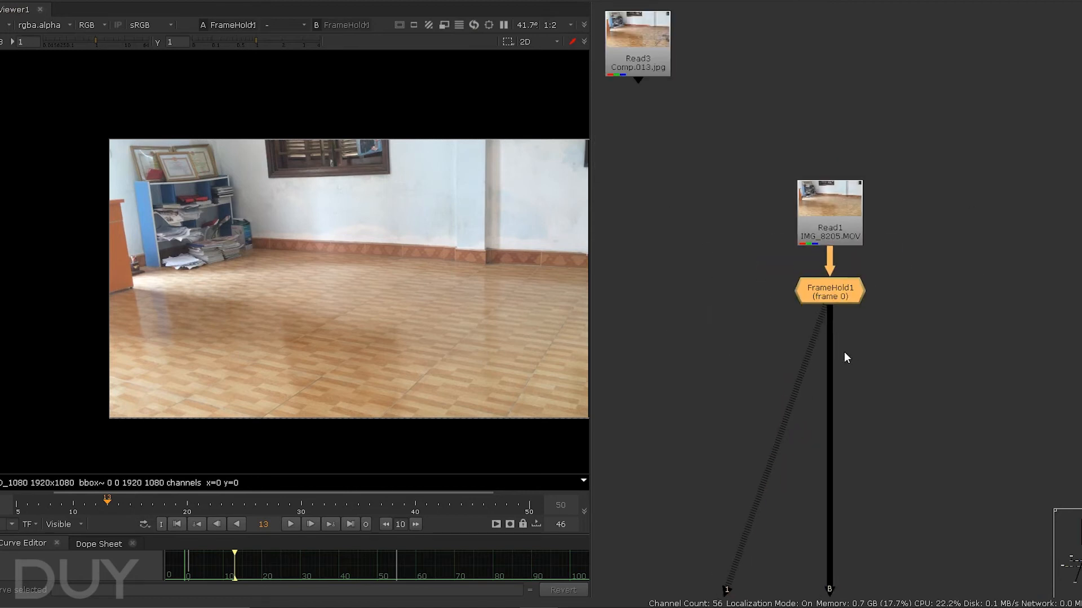
# Find the BackdropNode1 group in the node graph and display the Read2 destruction render in the viewer.
pyautogui.moveTo(853, 367); pyautogui.dragTo(853, 295, button='middle')
pyautogui.moveTo(845, 406); pyautogui.dragTo(827, 296, button='middle')
pyautogui.scroll(-2, 834, 276)
pyautogui.moveTo(843, 394); pyautogui.dragTo(656, 434, button='middle')
pyautogui.scroll(-3, 732, 366)
pyautogui.moveTo(854, 264); pyautogui.dragTo(840, 390, button='middle')
pyautogui.scroll(3, 823, 217)
pyautogui.moveTo(761, 120); pyautogui.dragTo(944, 267)
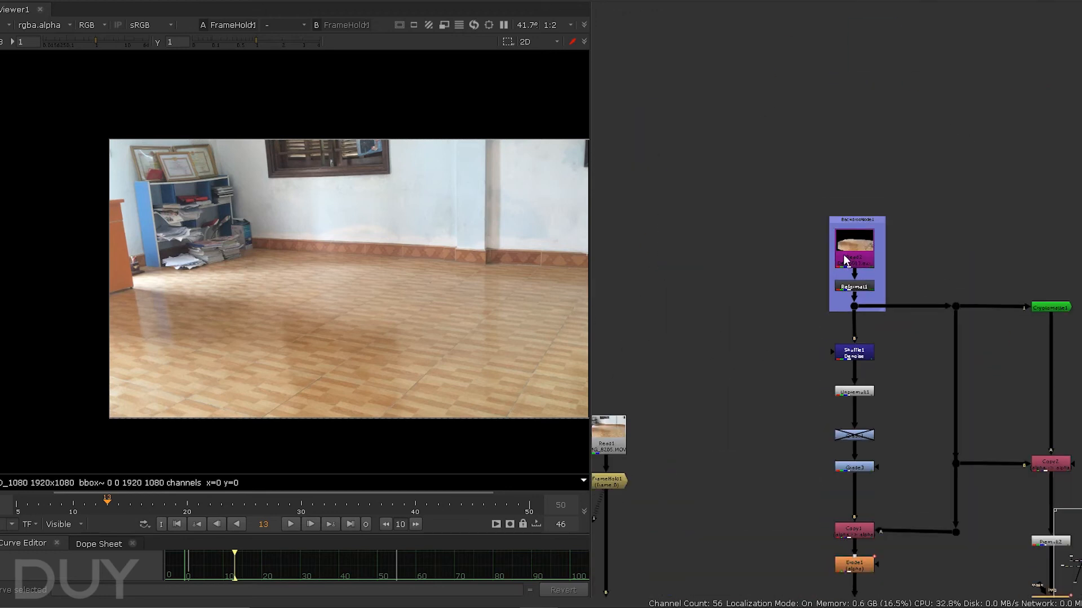
pyautogui.scroll(3, 826, 242)
pyautogui.press('1')
pyautogui.moveTo(438, 313); pyautogui.dragTo(383, 276, button='middle')
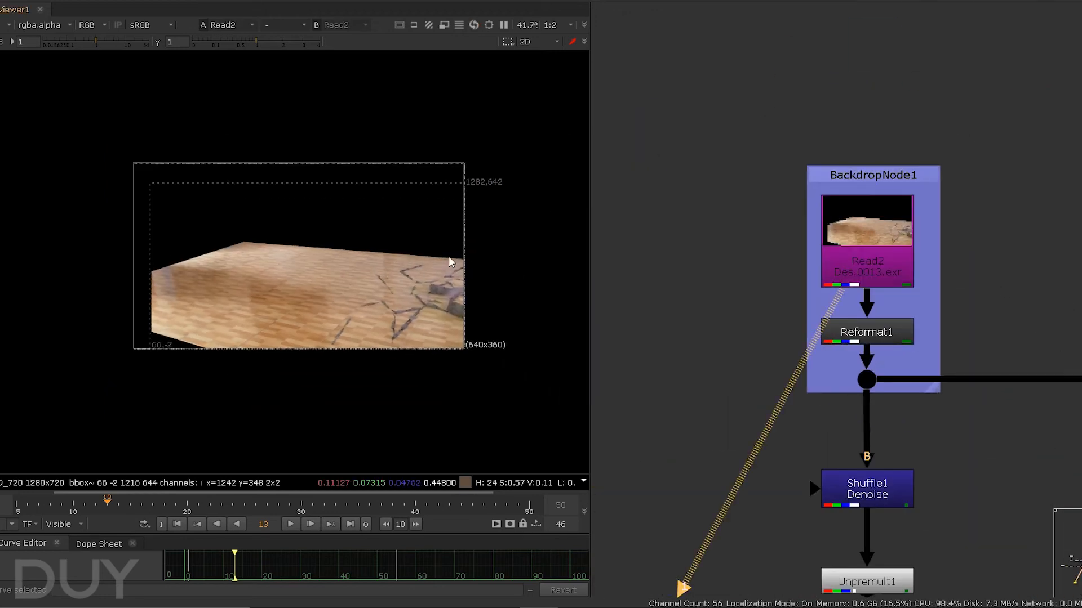
# Examine the cracks in the Read2 render up close and play the sequence.
pyautogui.scroll(5, 449, 260)
pyautogui.moveTo(475, 353); pyautogui.dragTo(509, 326, button='middle')
pyautogui.scroll(-1, 510, 309)
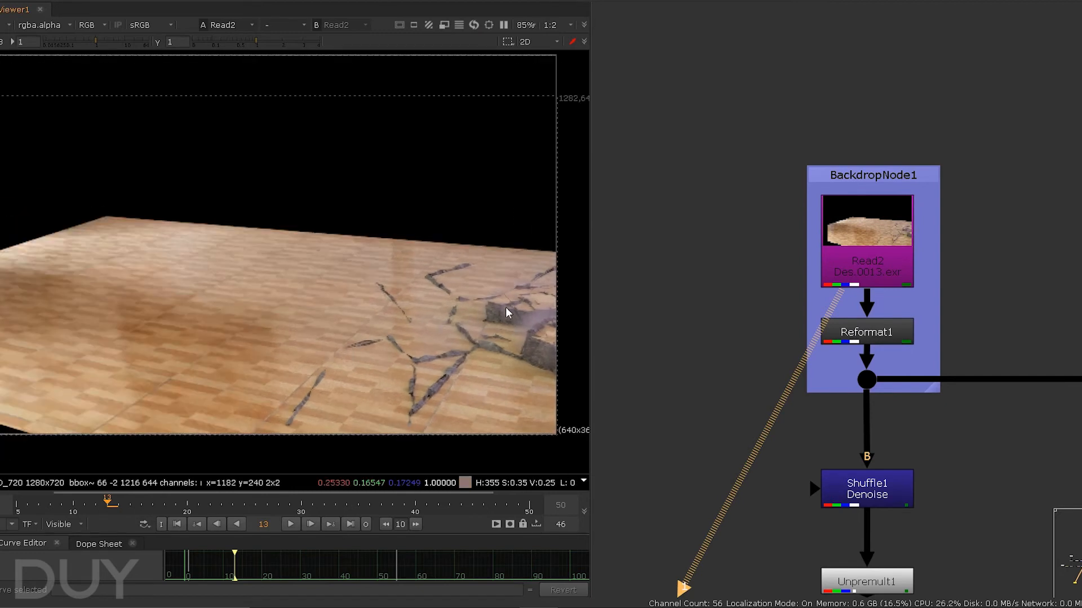
pyautogui.click(290, 524)
pyautogui.click(289, 524)
pyautogui.click(288, 524)
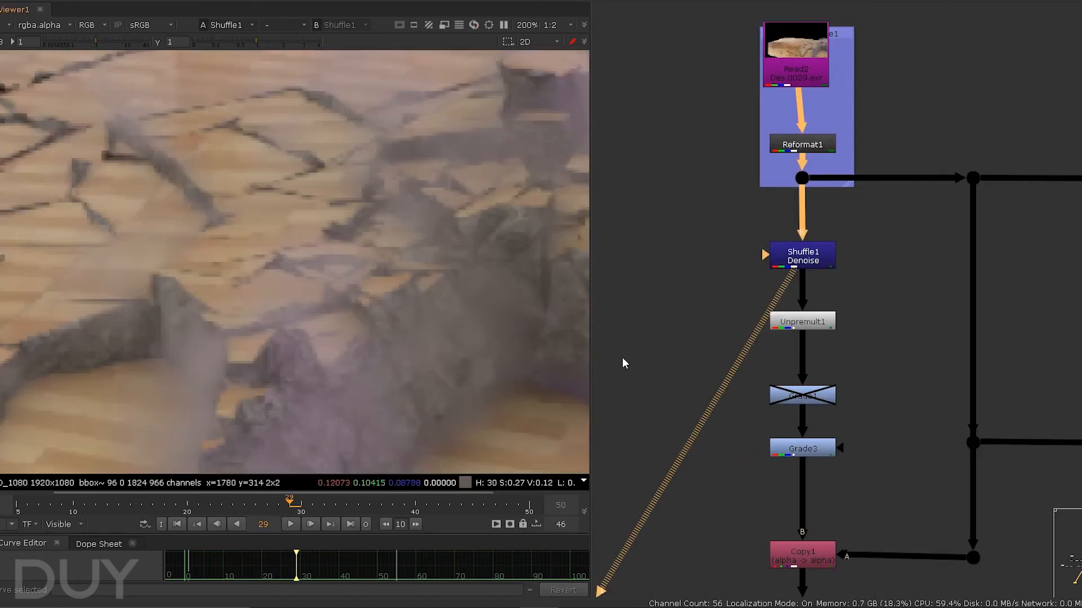
# Compare the render at frame 29 with the Shuffle1 Denoise node disabled and enabled, examining the noise up close.
pyautogui.scroll(-4, 256, 263)
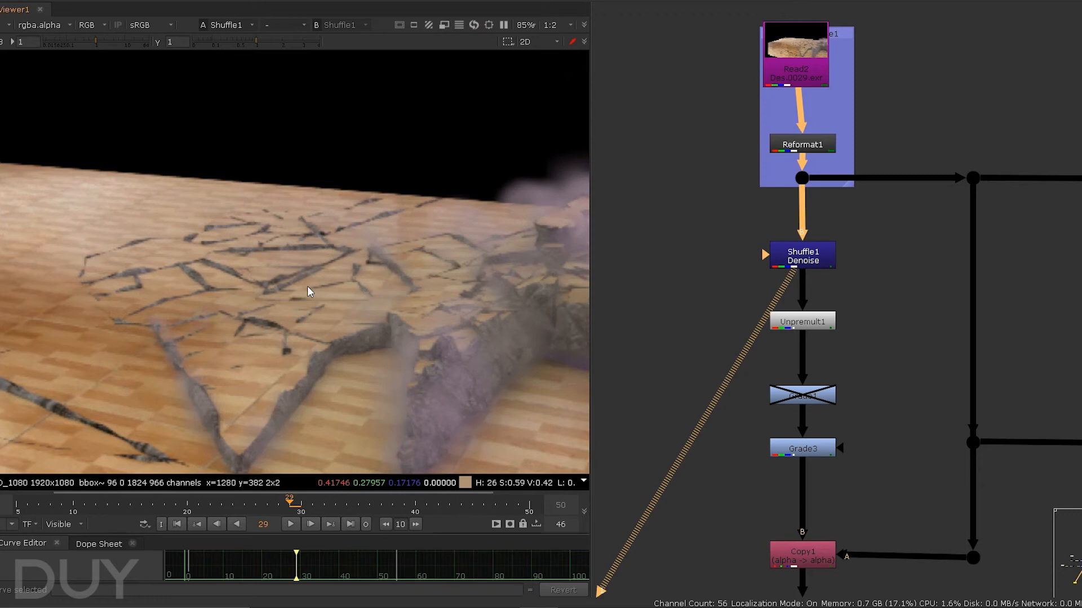
pyautogui.scroll(4, 356, 403)
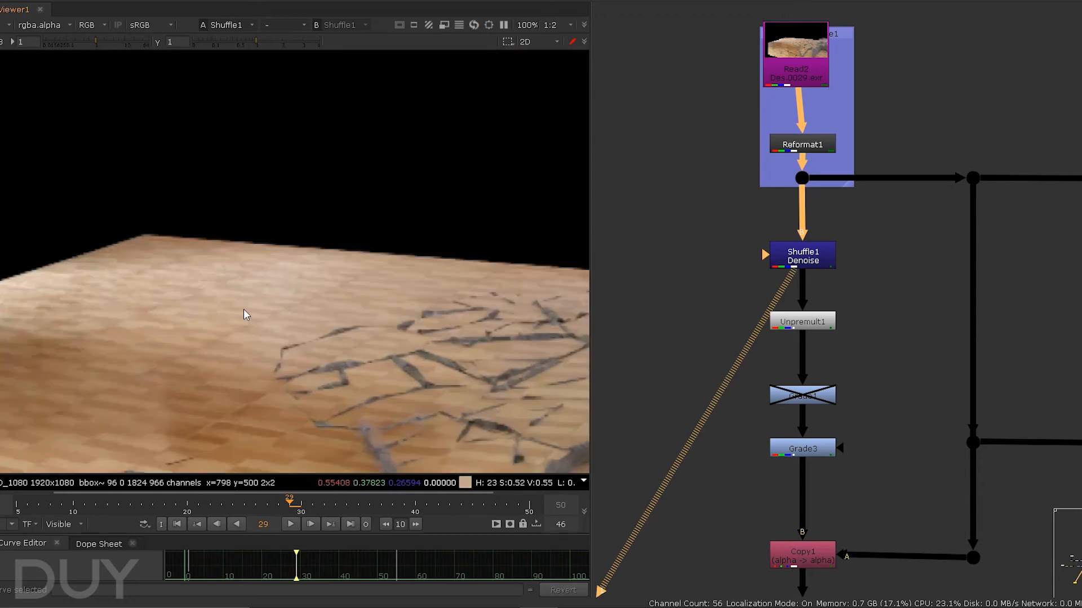
pyautogui.click(803, 256)
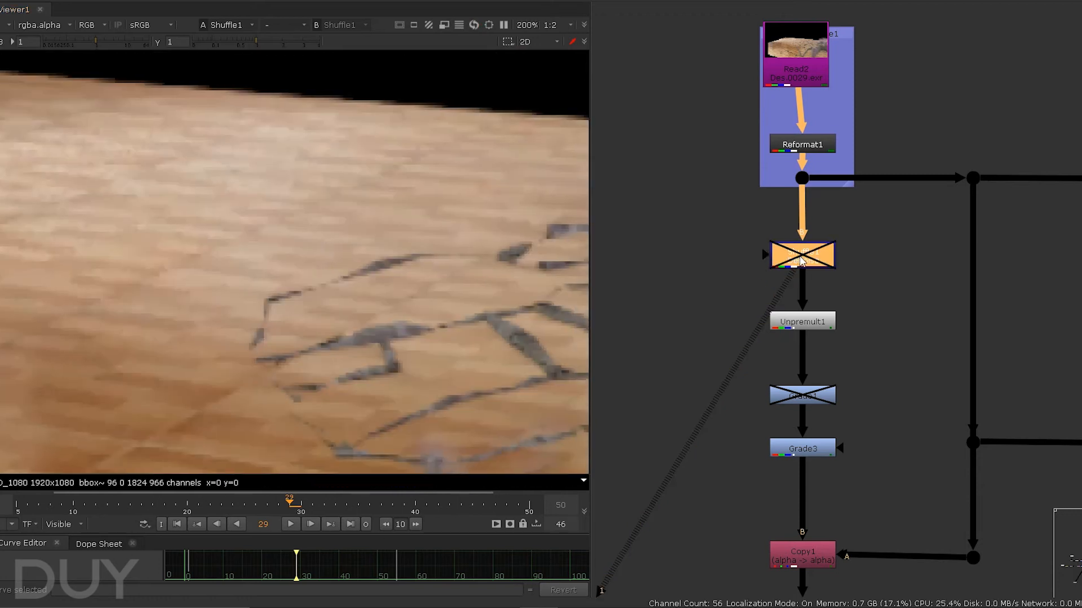
pyautogui.scroll(4, 483, 278)
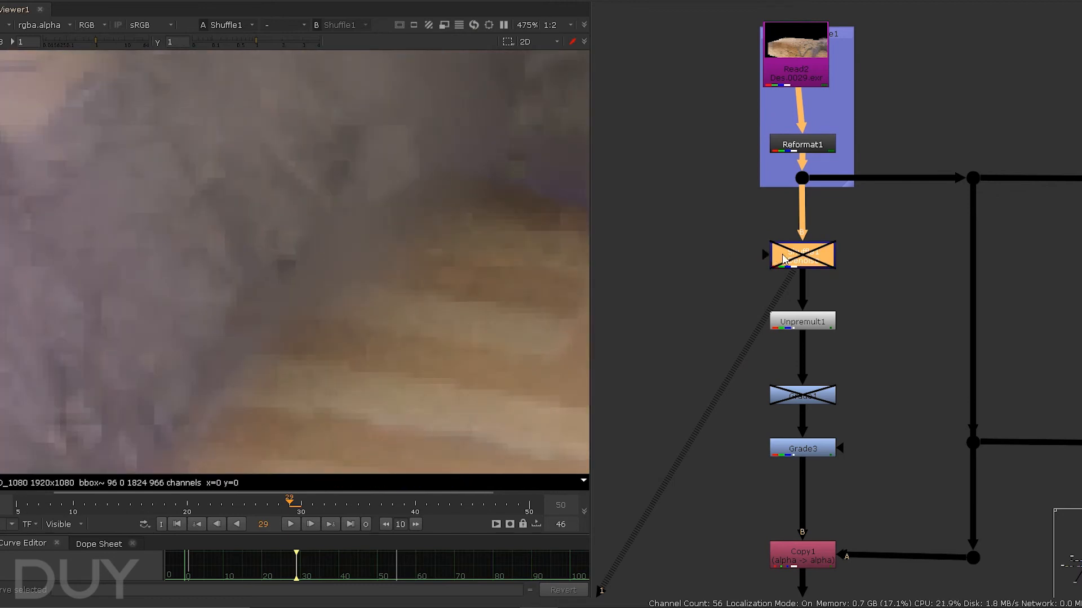
pyautogui.scroll(-6, 472, 274)
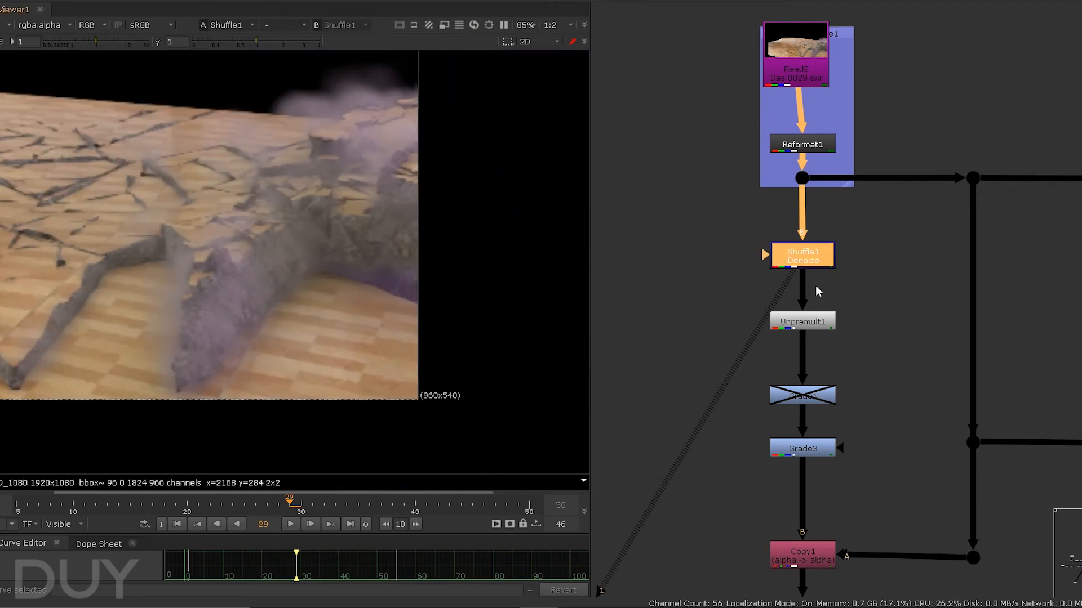
# Display the Unpremult1 output and the Premult1 output in the viewer.
pyautogui.scroll(-3, 812, 270)
pyautogui.scroll(2, 776, 278)
pyautogui.moveTo(739, 241); pyautogui.dragTo(887, 299)
pyautogui.press('1')
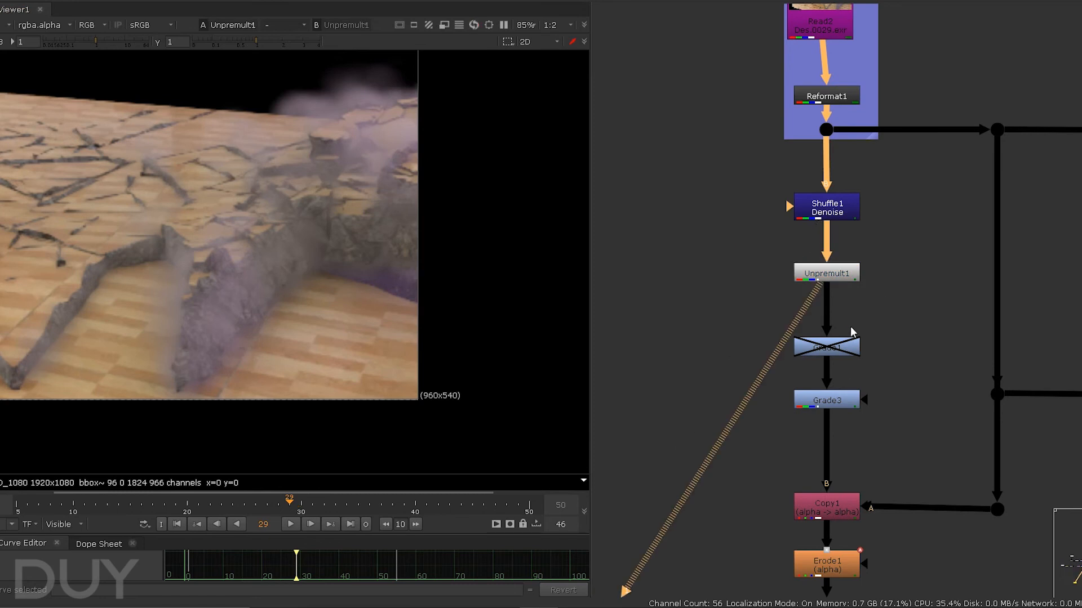
pyautogui.moveTo(845, 415); pyautogui.dragTo(801, 300, button='middle')
pyautogui.moveTo(727, 478); pyautogui.dragTo(869, 556)
pyautogui.press('1')
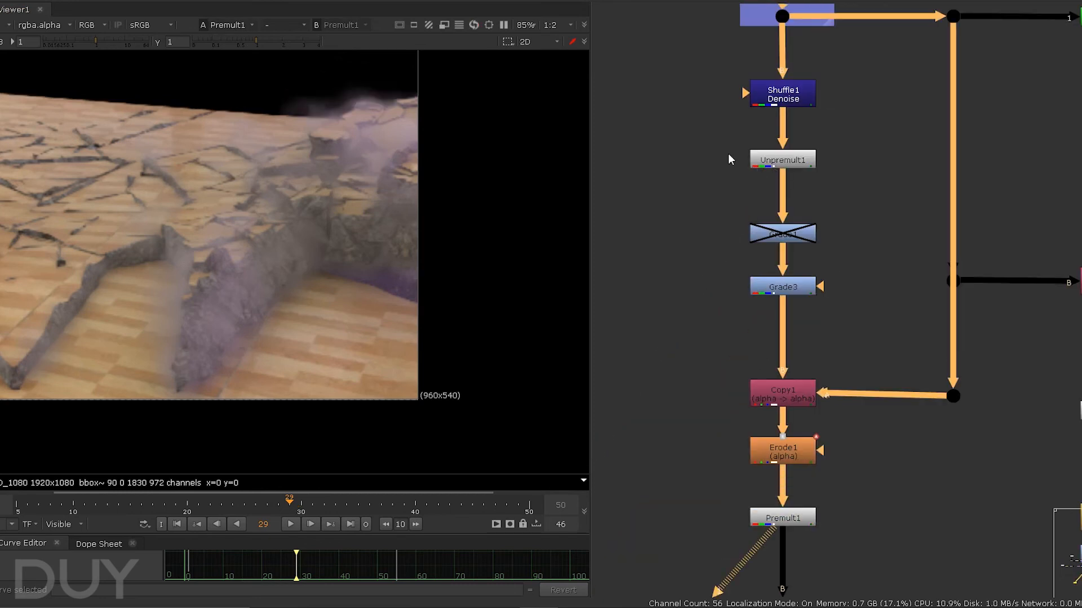
# Select the two Grade nodes below Unpremult1 and examine the dust edge against the black background up close.
pyautogui.scroll(-2, 289, 237)
pyautogui.moveTo(826, 273); pyautogui.dragTo(843, 303, button='middle')
pyautogui.moveTo(710, 225); pyautogui.dragTo(924, 332)
pyautogui.scroll(3, 429, 222)
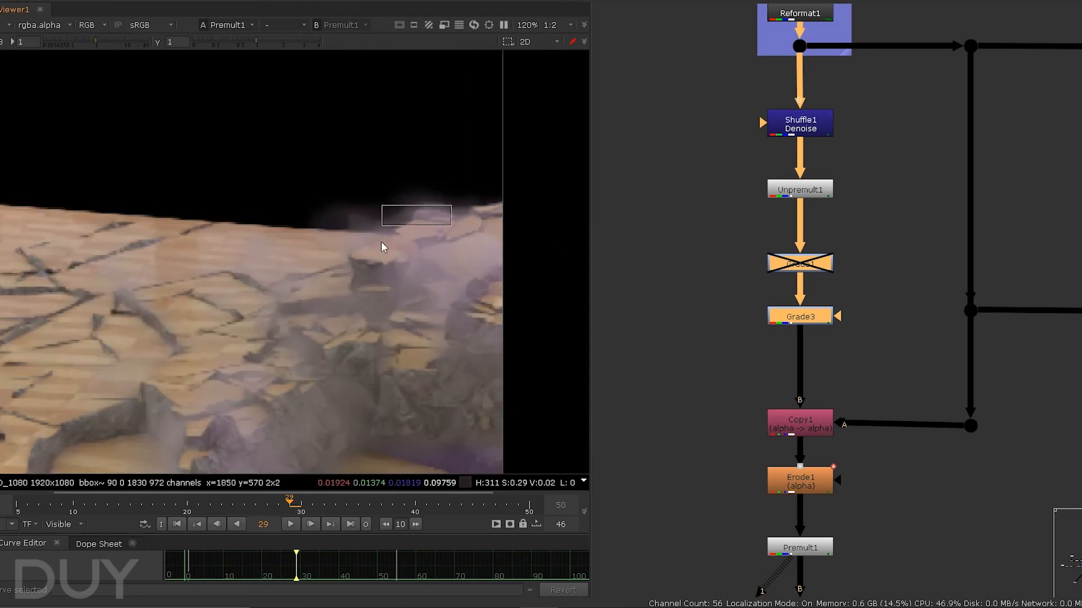
pyautogui.scroll(8, 406, 193)
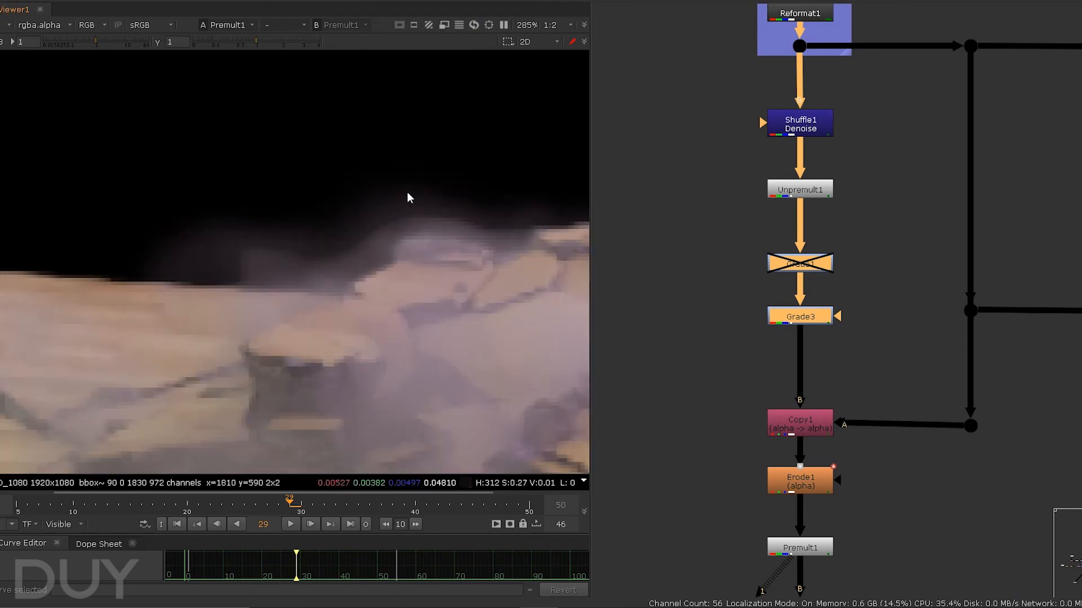
# Display the Grade3 output in the viewer and examine the dust edge against the black background.
pyautogui.scroll(-8, 411, 214)
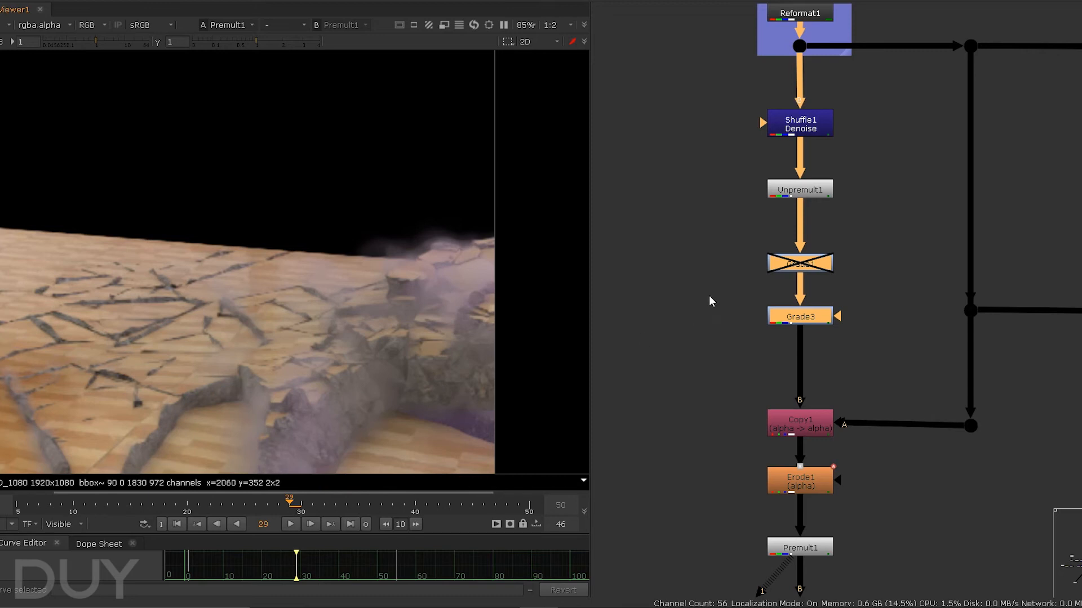
pyautogui.moveTo(724, 292)
pyautogui.mouseDown()
pyautogui.moveTo(883, 378)
pyautogui.moveTo(727, 285)
pyautogui.mouseUp()
pyautogui.click(879, 367)
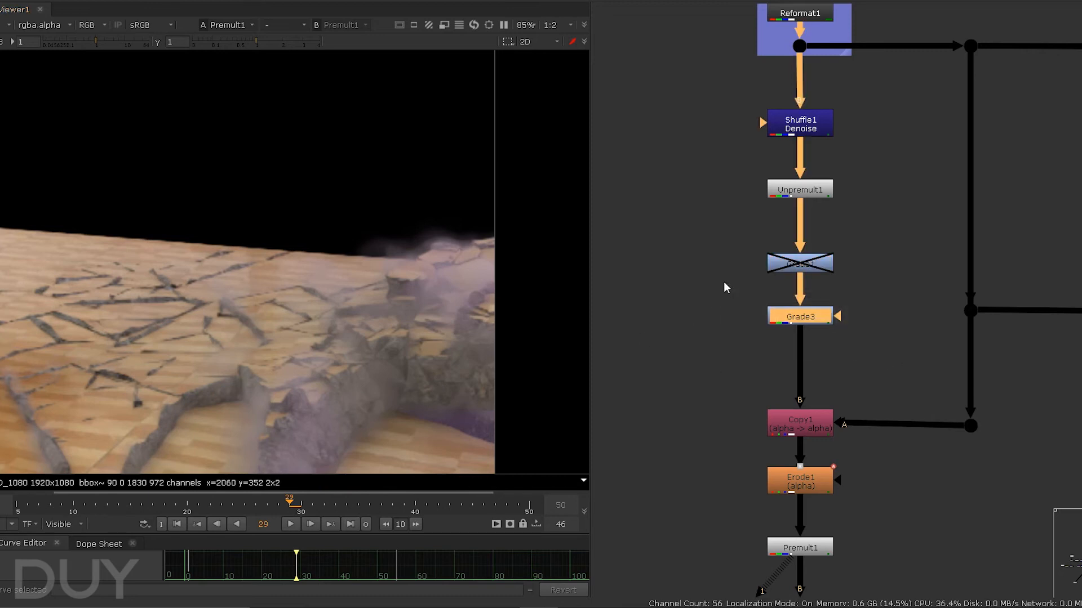
pyautogui.press('1')
pyautogui.moveTo(343, 338); pyautogui.dragTo(402, 369, button='middle')
pyautogui.scroll(1, 524, 349)
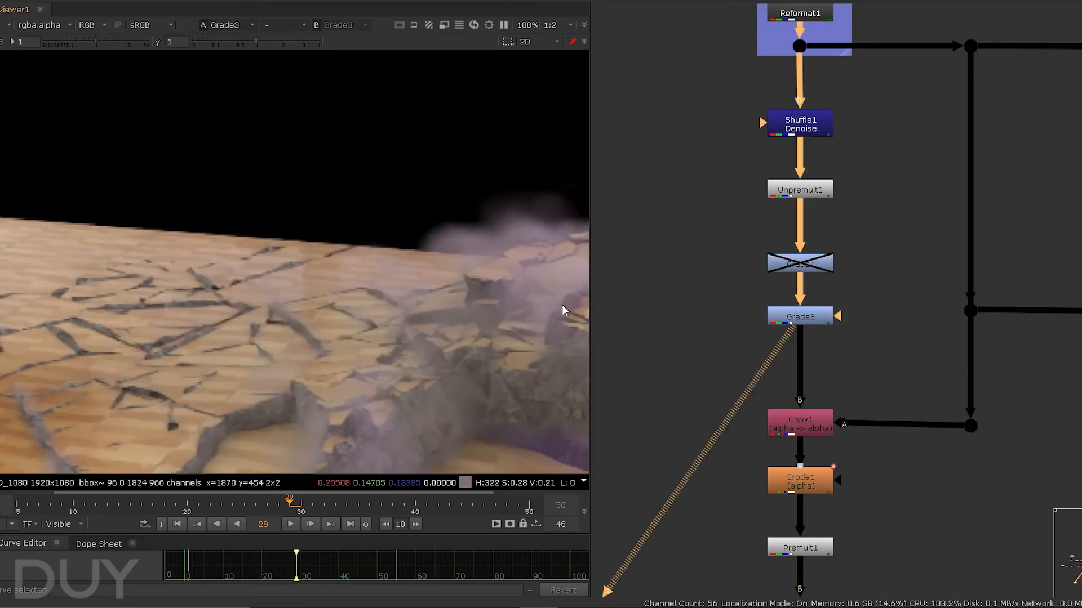
pyautogui.moveTo(562, 309); pyautogui.dragTo(389, 341, button='middle')
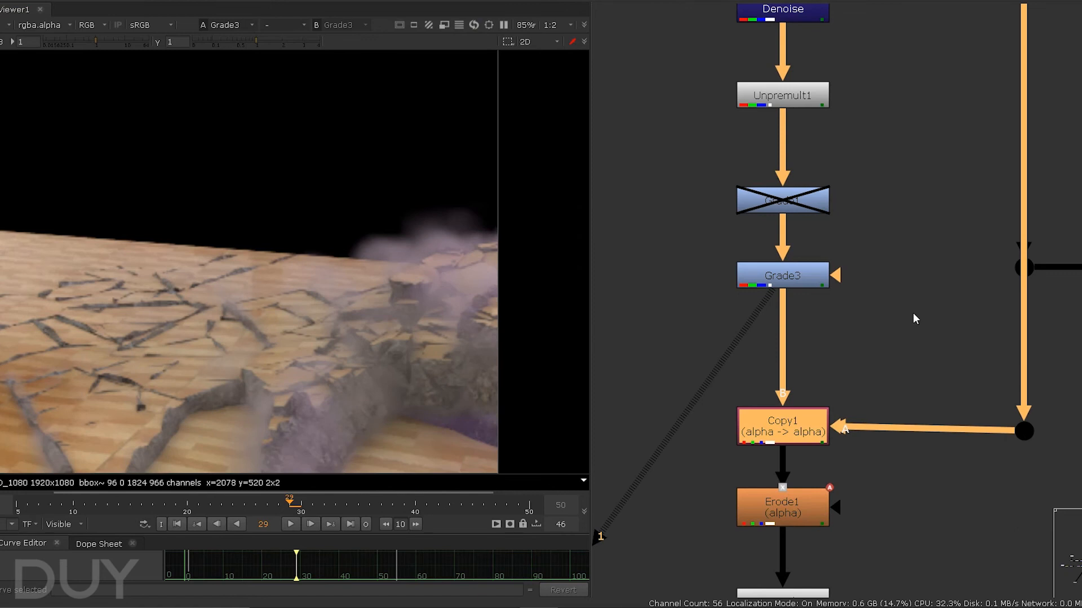
# Select the Copy1 node and display its output in the viewer.
pyautogui.moveTo(913, 314); pyautogui.dragTo(867, 402, button='middle')
pyautogui.press('1')
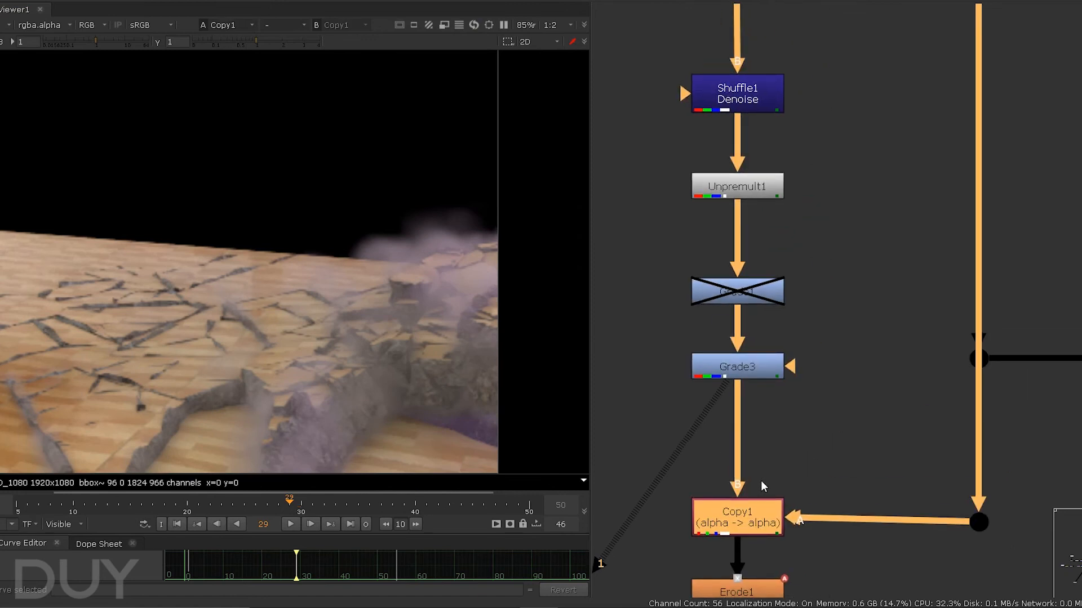
pyautogui.scroll(-2, 562, 304)
pyautogui.scroll(-1, 755, 225)
# Display the Shuffle1 Denoise output and switch the viewer between its alpha channel and full colour.
pyautogui.moveTo(795, 157); pyautogui.dragTo(780, 246, button='middle')
pyautogui.moveTo(921, 43); pyautogui.dragTo(964, 153)
pyautogui.moveTo(647, 169); pyautogui.dragTo(812, 233)
pyautogui.press('1')
pyautogui.press('a')
pyautogui.press('a')
pyautogui.press('a')
pyautogui.scroll(-2, 822, 353)
pyautogui.moveTo(755, 452); pyautogui.dragTo(789, 337, button='middle')
pyautogui.scroll(2, 789, 337)
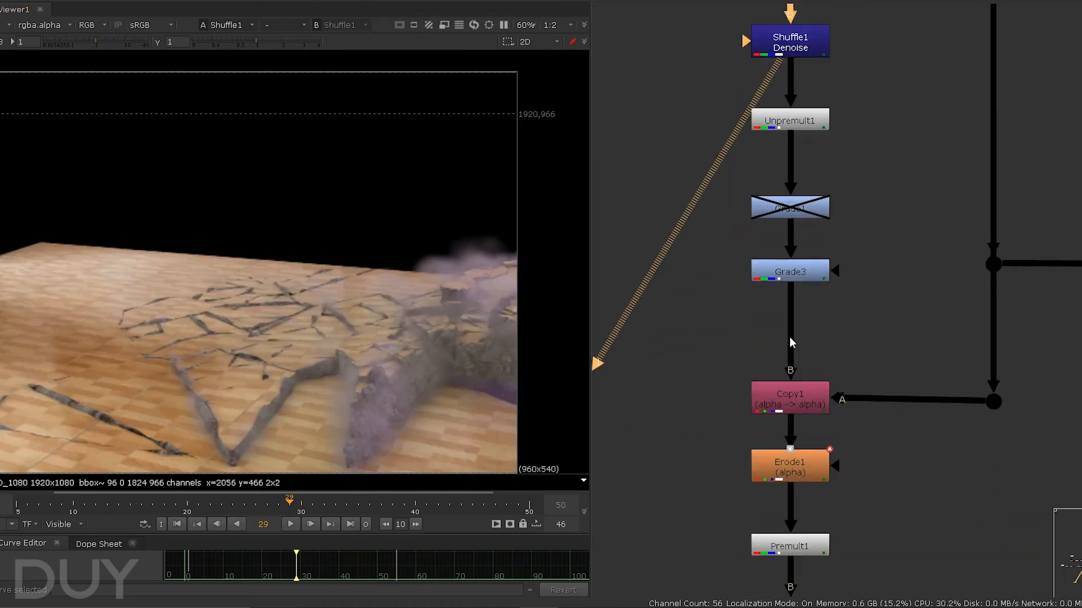
# Display the Copy1 output, switching the viewer to its alpha channel and back to colour.
pyautogui.moveTo(728, 331); pyautogui.dragTo(877, 425)
pyautogui.press('1')
pyautogui.press('a')
pyautogui.press('a')
# Display the Erode1 output and examine the floor's outer edge up close.
pyautogui.moveTo(730, 464); pyautogui.dragTo(914, 512)
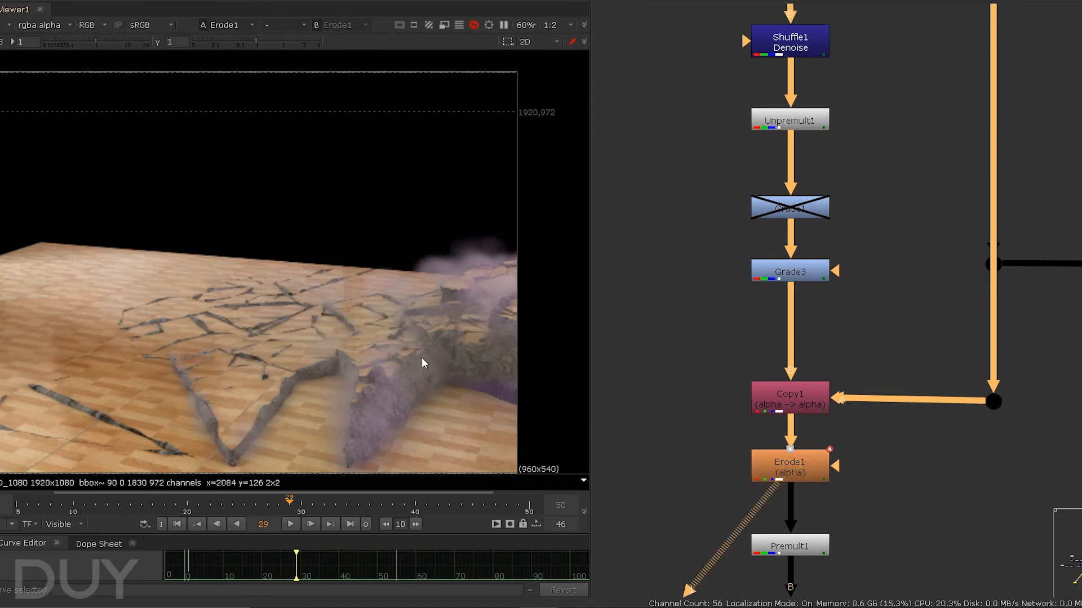
pyautogui.press('1')
pyautogui.scroll(5, 398, 314)
pyautogui.scroll(-1, 832, 462)
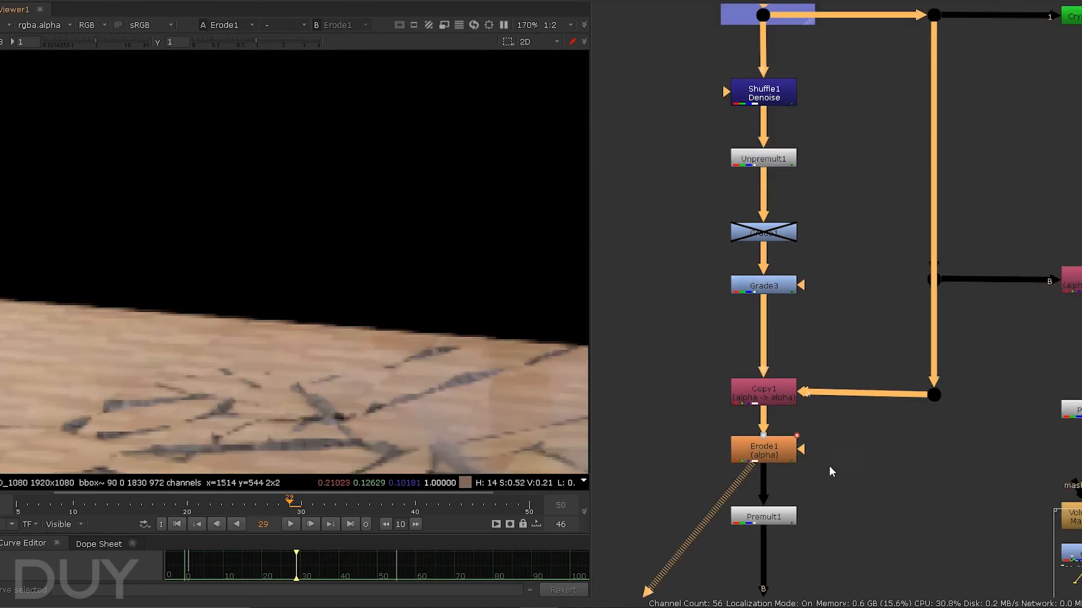
# Display the Cryptomatte1 output in the viewer and fit the whole matte into view.
pyautogui.scroll(-2, 831, 458)
pyautogui.moveTo(883, 483); pyautogui.dragTo(815, 529, button='middle')
pyautogui.moveTo(1000, 205); pyautogui.dragTo(861, 271, button='middle')
pyautogui.moveTo(770, 218); pyautogui.dragTo(880, 303)
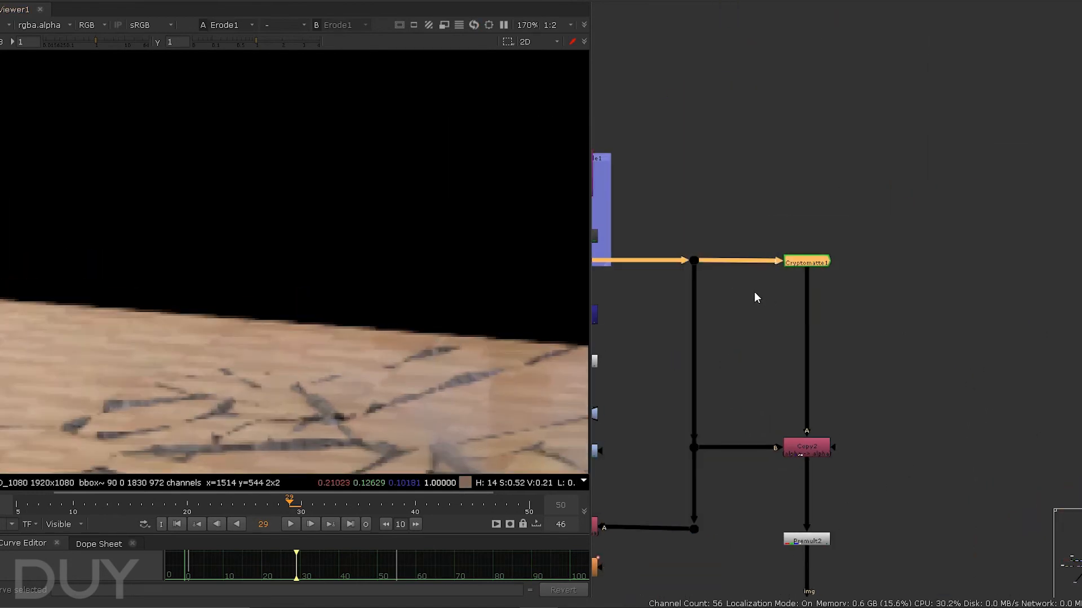
pyautogui.moveTo(685, 295); pyautogui.dragTo(830, 290, button='middle')
pyautogui.press('1')
pyautogui.scroll(-3, 380, 351)
pyautogui.moveTo(374, 407); pyautogui.dragTo(347, 323, button='middle')
pyautogui.scroll(-2, 359, 333)
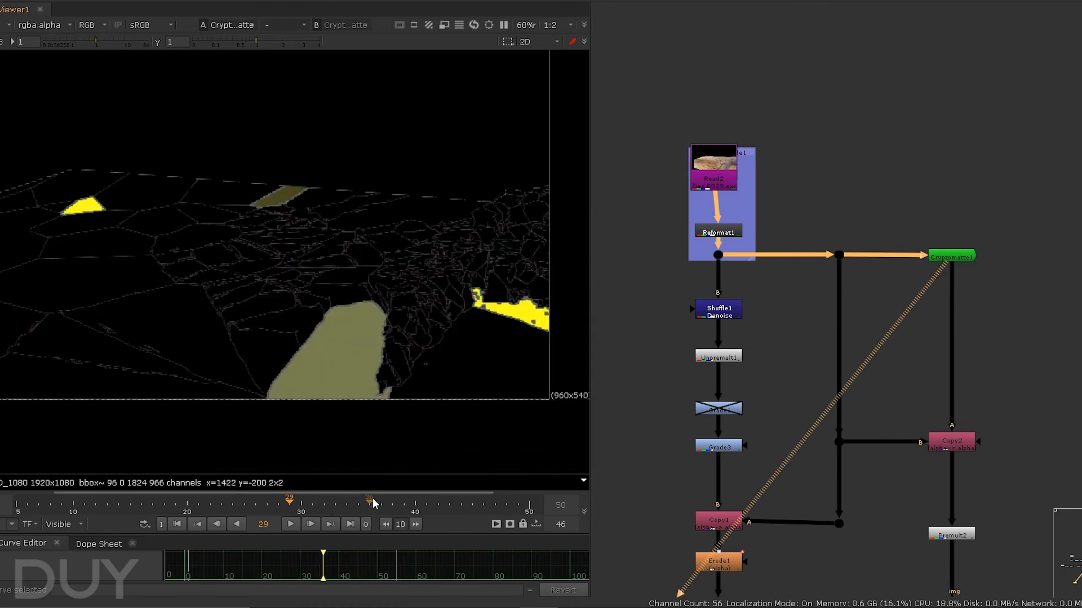
# Go to frame 46 and examine the yellow Cryptomatte selection up close.
pyautogui.click(485, 508)
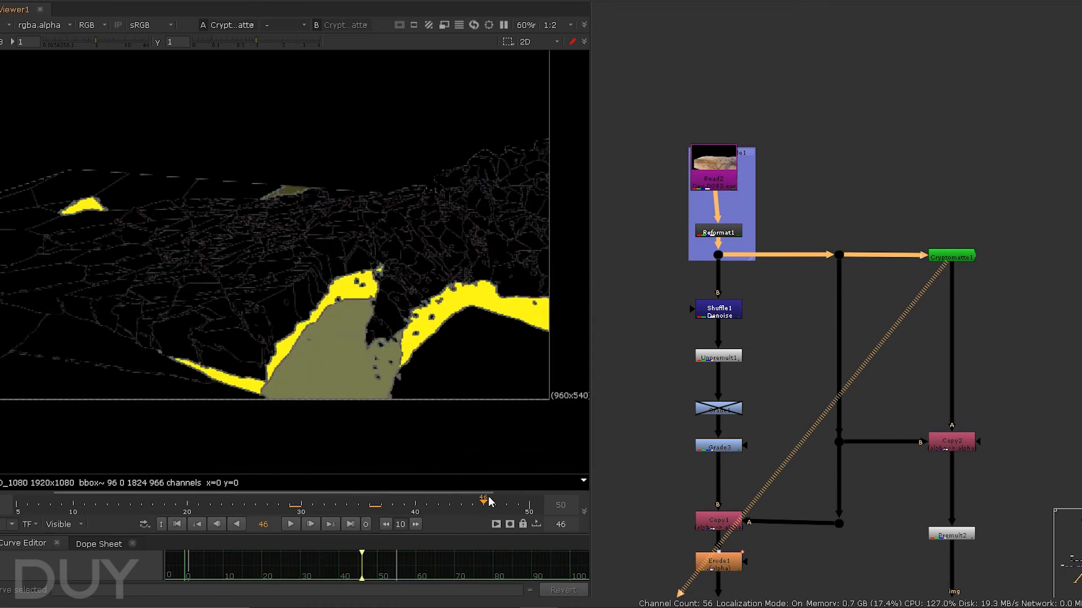
pyautogui.scroll(4, 423, 319)
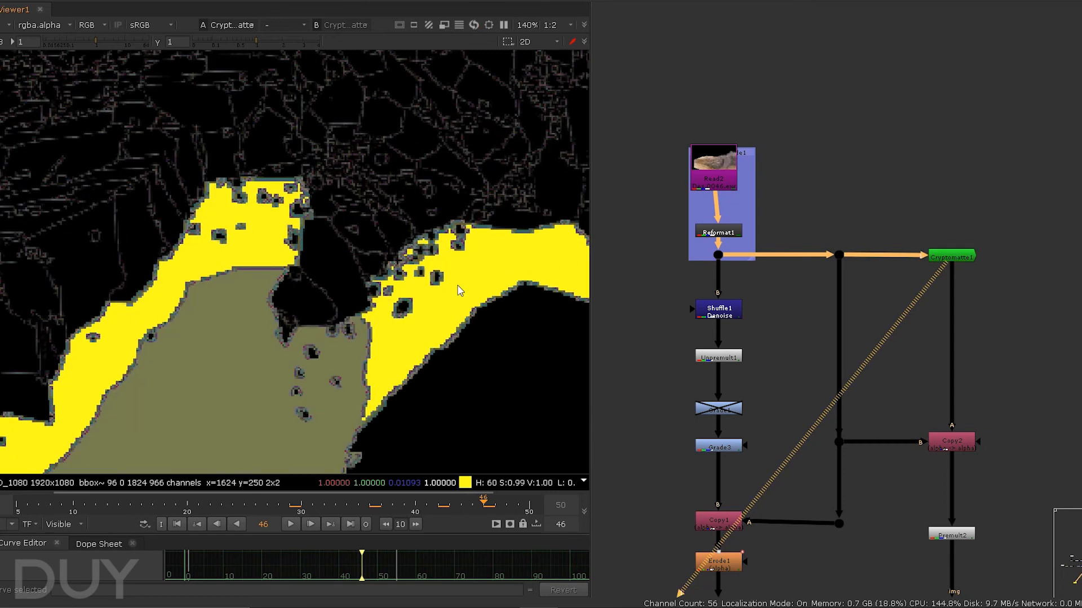
pyautogui.scroll(-4, 459, 317)
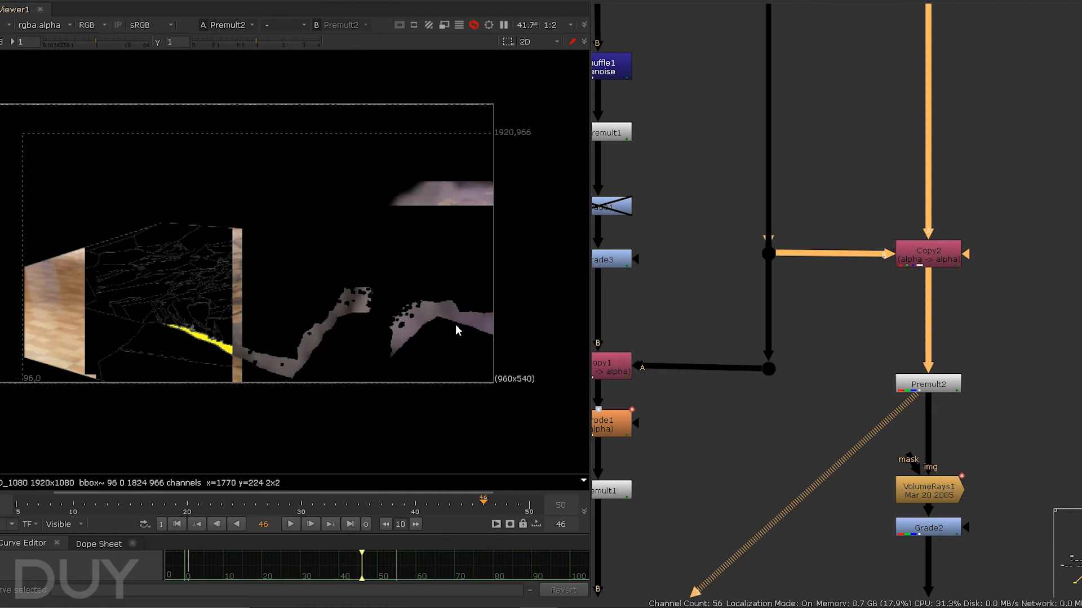
# Examine the masked crack area in the Premult2 output at frame 46.
pyautogui.scroll(1, 507, 347)
pyautogui.moveTo(844, 346); pyautogui.dragTo(1005, 421)
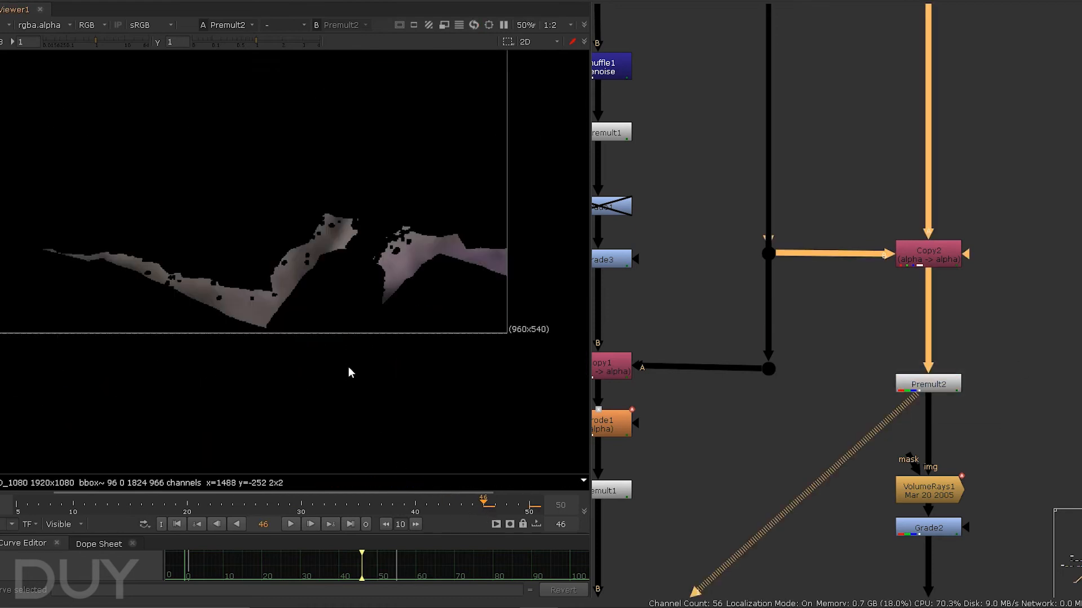
pyautogui.moveTo(349, 368); pyautogui.dragTo(389, 442, button='middle')
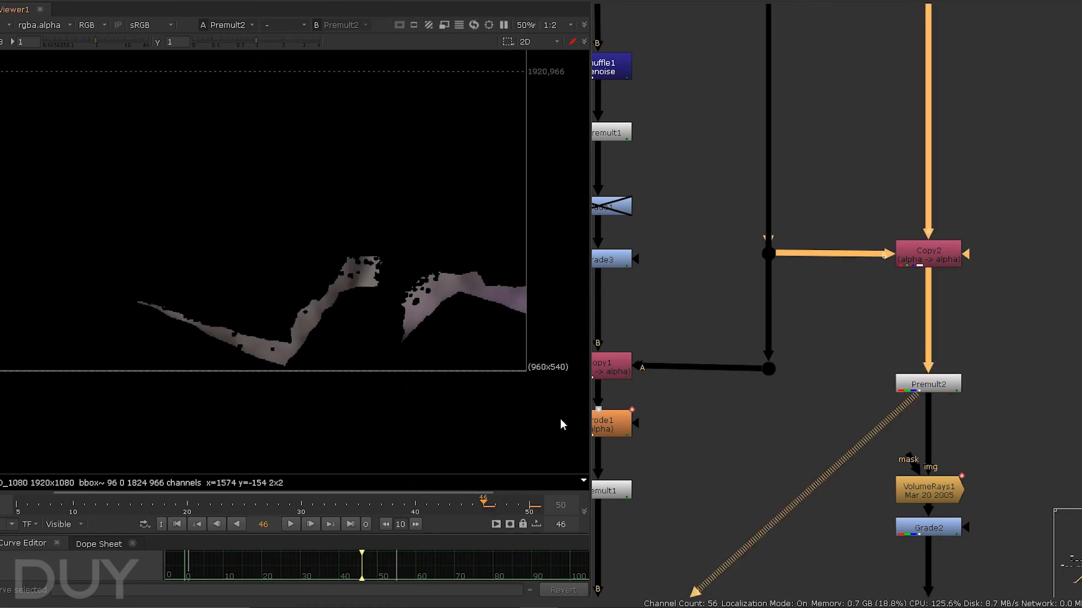
# Display the VolumeRays1 output in the viewer and examine the light rays up close.
pyautogui.moveTo(1008, 449); pyautogui.dragTo(998, 340, button='middle')
pyautogui.scroll(3, 901, 386)
pyautogui.moveTo(950, 363); pyautogui.dragTo(956, 330)
pyautogui.press('1')
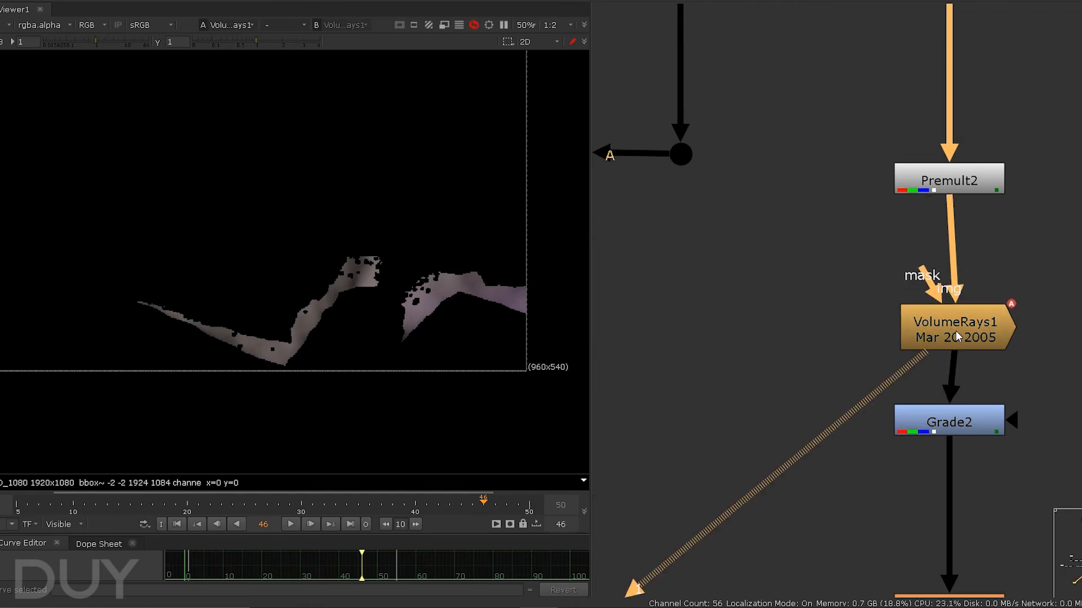
pyautogui.scroll(-2, 380, 361)
pyautogui.moveTo(389, 351); pyautogui.dragTo(443, 290, button='middle')
pyautogui.scroll(3, 443, 289)
pyautogui.moveTo(338, 383); pyautogui.dragTo(499, 433, button='middle')
# Review the VolumeRays1 properties and its animated volumetrics center while scrubbing to frame 35, and close the properties.
pyautogui.doubleClick(917, 326)
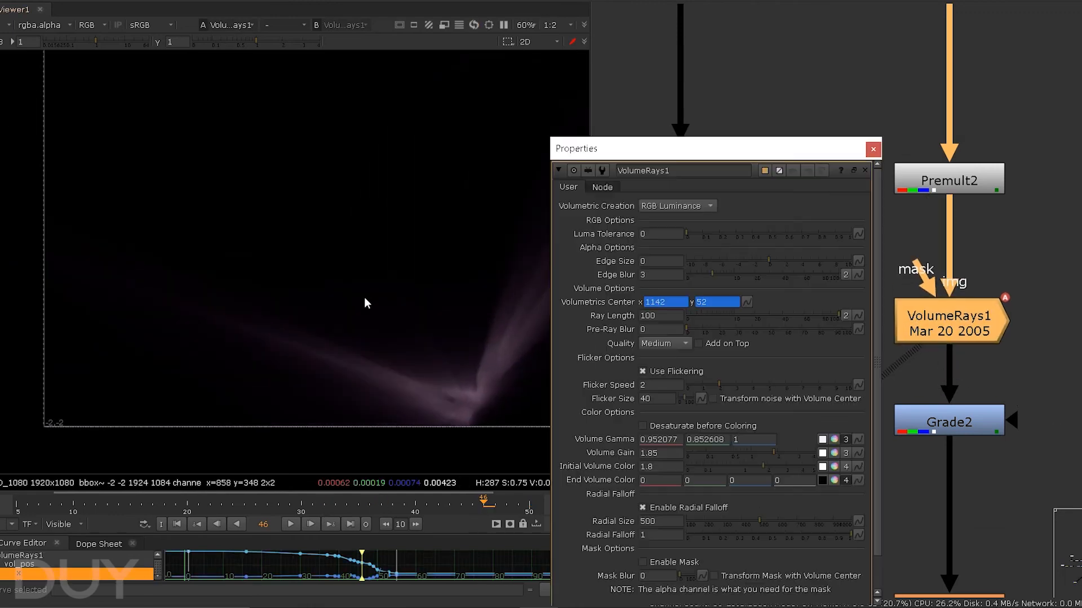
pyautogui.scroll(-3, 366, 302)
pyautogui.moveTo(214, 509); pyautogui.dragTo(356, 510)
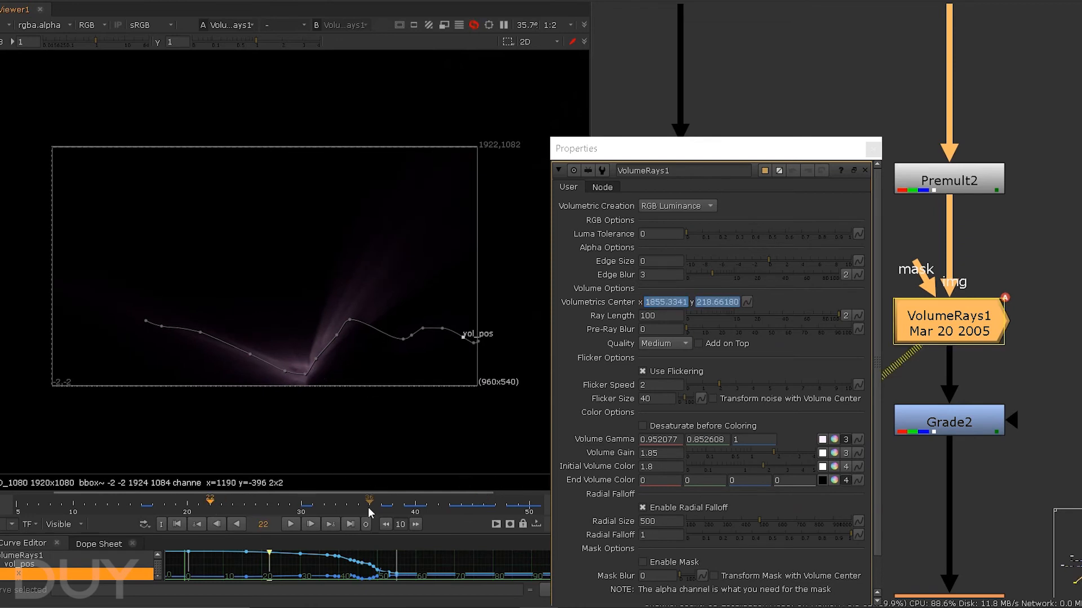
pyautogui.click(873, 150)
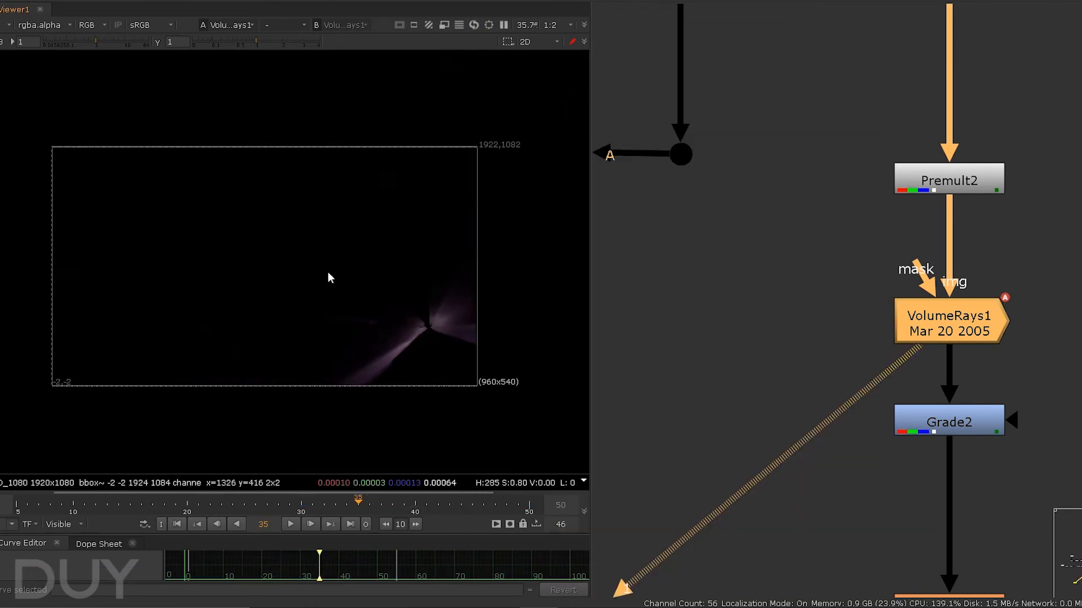
pyautogui.moveTo(450, 304); pyautogui.dragTo(179, 253)
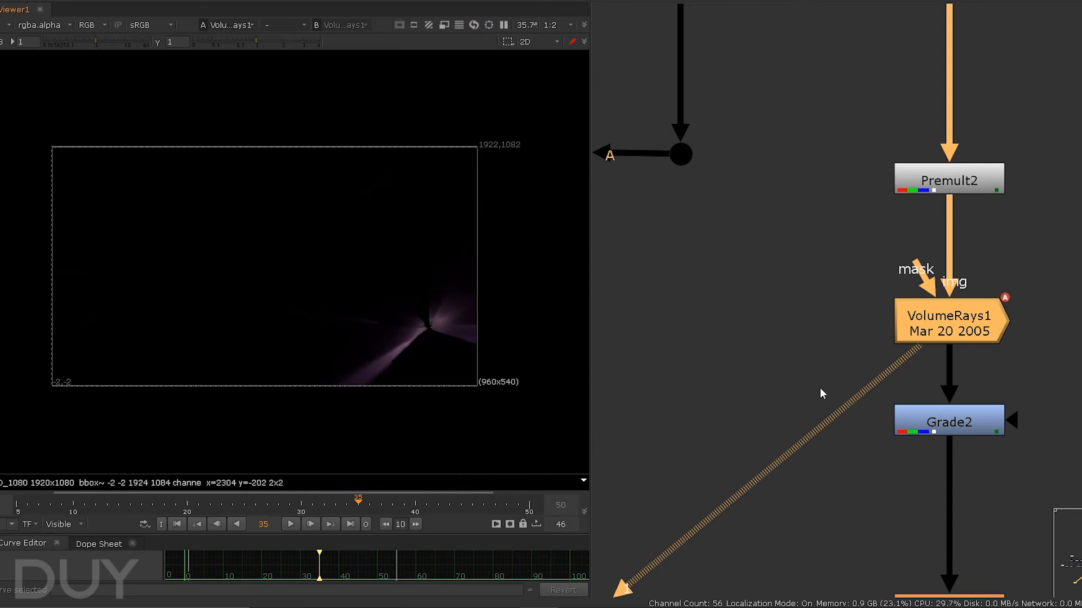
# Display the Grade2 output in the viewer and examine the blue-tinted rays.
pyautogui.moveTo(949, 381); pyautogui.dragTo(950, 281, button='middle')
pyautogui.moveTo(867, 278); pyautogui.dragTo(1078, 379)
pyautogui.press('1')
pyautogui.scroll(2, 395, 330)
pyautogui.scroll(3, 490, 313)
pyautogui.keyDown('ctrl'); pyautogui.keyDown('shift'); pyautogui.moveTo(473, 292); pyautogui.dragTo(510, 349); pyautogui.keyUp('shift'); pyautogui.keyUp('ctrl')
pyautogui.scroll(-5, 401, 399)
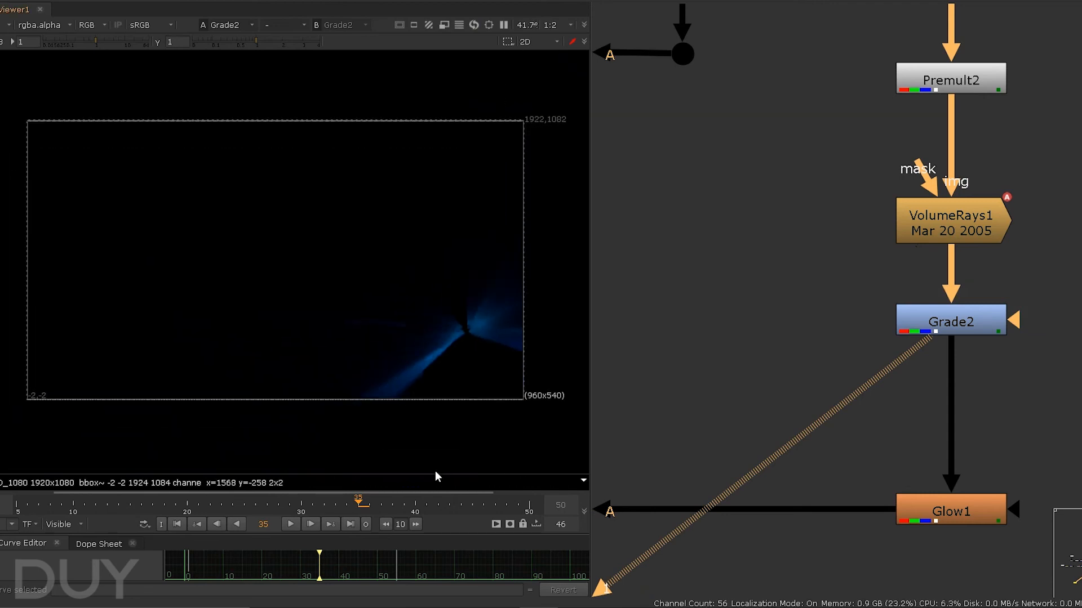
# Select the Glow1 node below Grade2 and display its output in the viewer.
pyautogui.moveTo(912, 455); pyautogui.dragTo(918, 368, button='middle')
pyautogui.scroll(-2, 917, 368)
pyautogui.moveTo(780, 317); pyautogui.dragTo(1003, 463)
pyautogui.press('1')
pyautogui.click(908, 462)
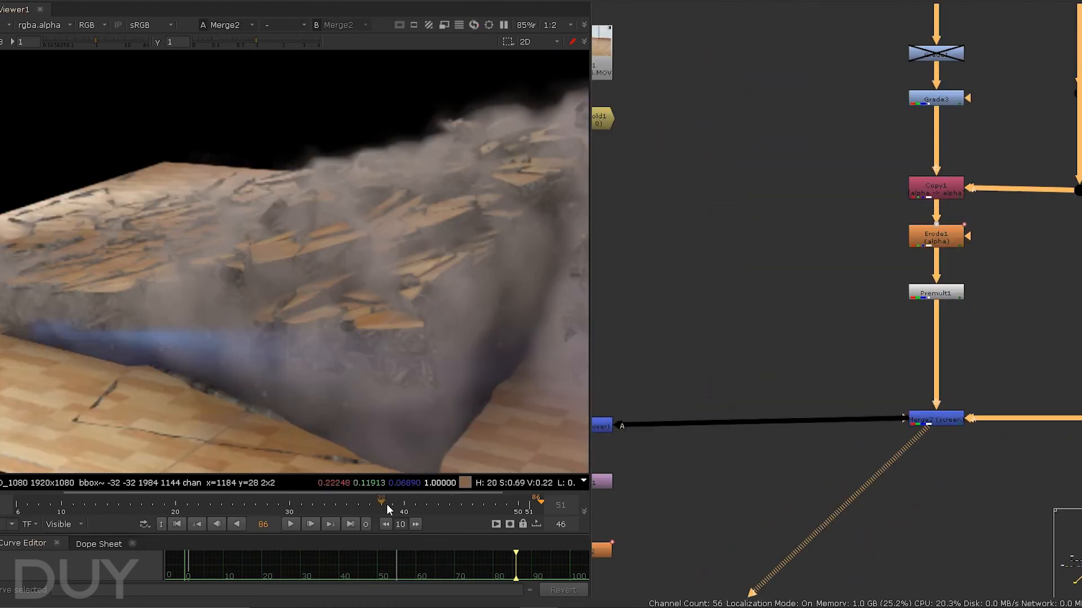
# Show the Merge2 output at frame 42 and compare it with the Merge2 node disabled and enabled.
pyautogui.click(387, 505)
pyautogui.moveTo(412, 335); pyautogui.dragTo(257, 279, button='middle')
pyautogui.click(427, 504)
pyautogui.moveTo(472, 389); pyautogui.dragTo(472, 239, button='middle')
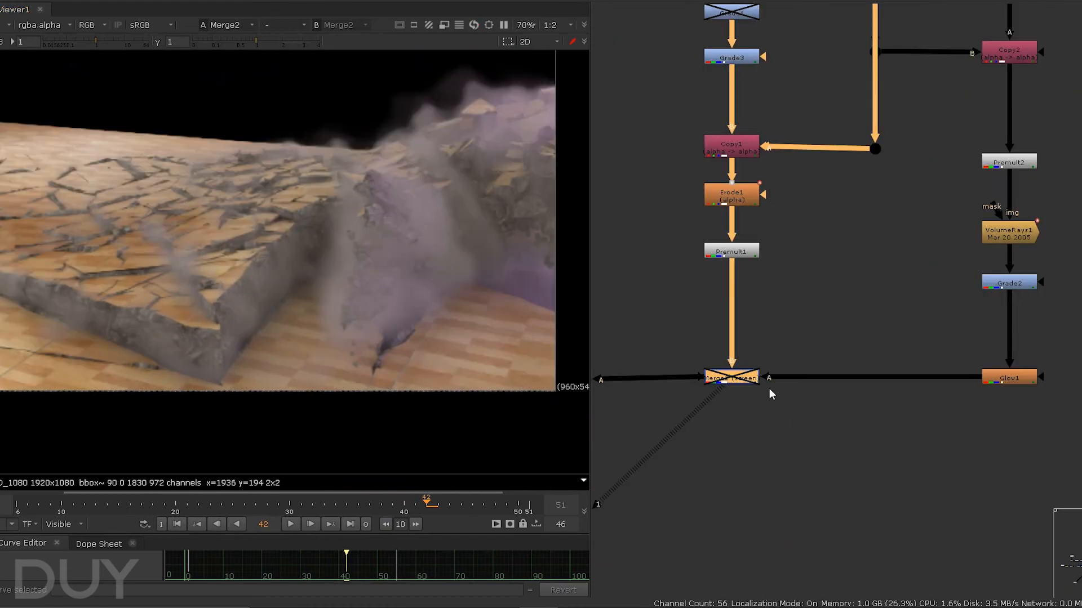
pyautogui.press('d')
pyautogui.moveTo(767, 405); pyautogui.dragTo(856, 423, button='middle')
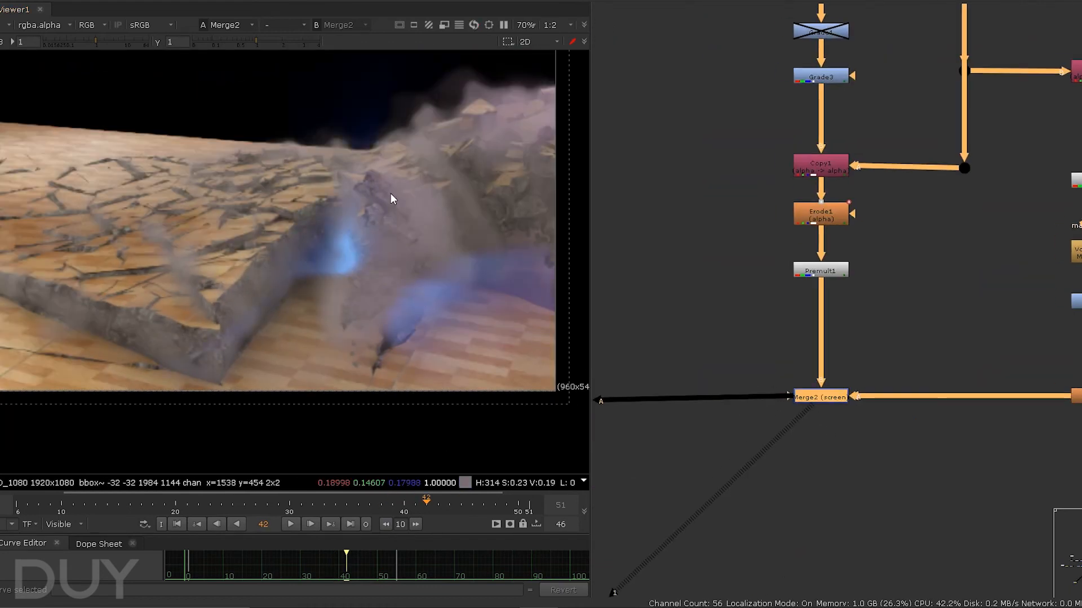
# Display the Merge1 output in the viewer and examine the destruction composited over the room footage.
pyautogui.scroll(-4, 421, 286)
pyautogui.scroll(-4, 986, 347)
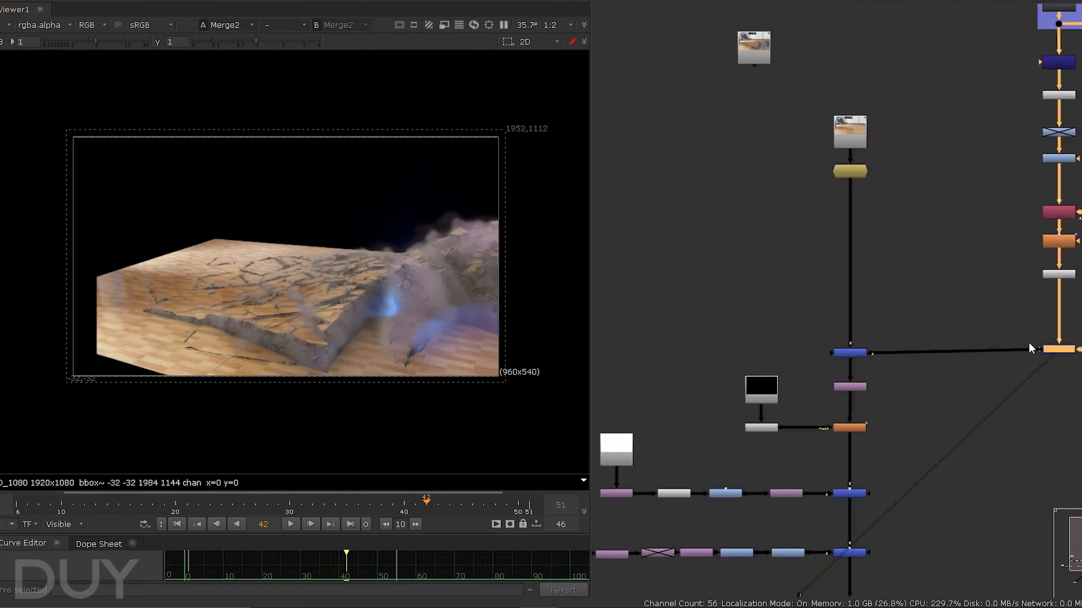
pyautogui.scroll(3, 768, 285)
pyautogui.moveTo(755, 278); pyautogui.dragTo(922, 375)
pyautogui.press('1')
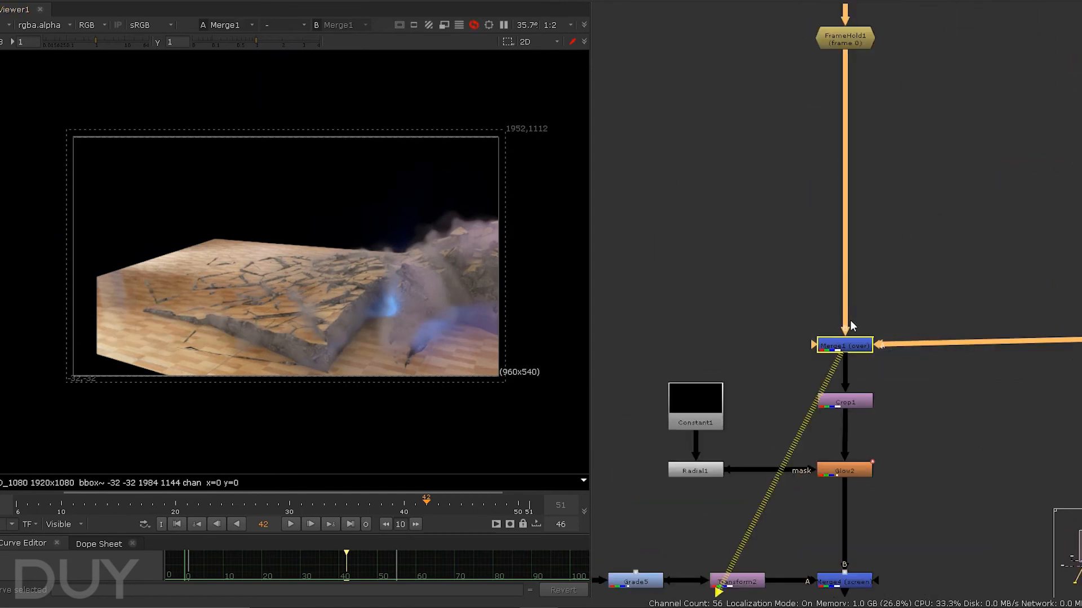
pyautogui.click(939, 323)
pyautogui.scroll(2, 444, 300)
pyautogui.moveTo(1066, 274); pyautogui.dragTo(855, 378, button='middle')
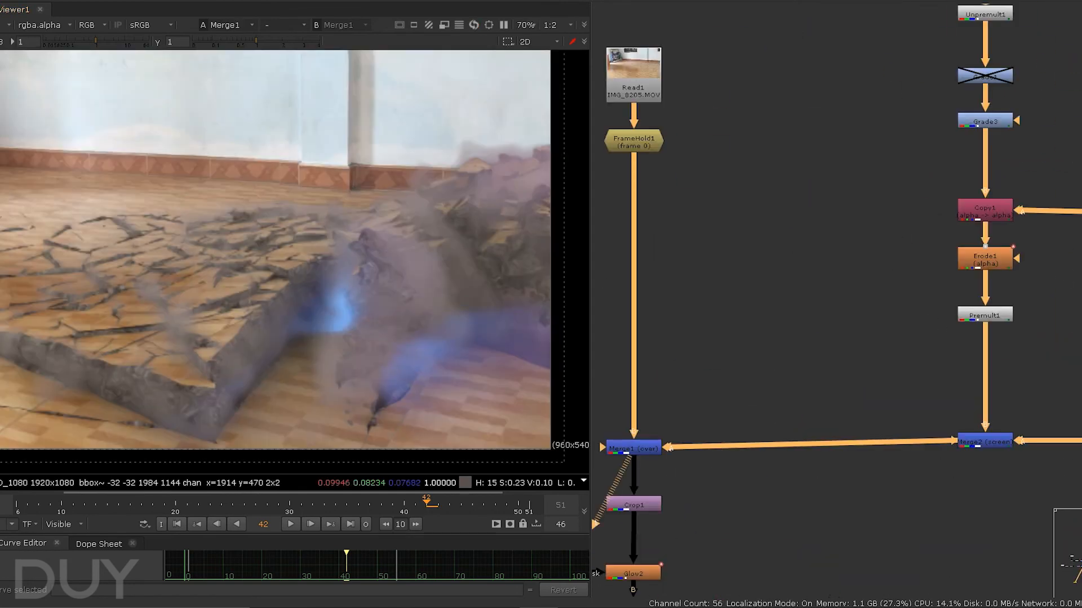
# Examine the far floor edge near the skirting tiles at frame 6 of the Merge1 output.
pyautogui.moveTo(780, 426); pyautogui.dragTo(650, 479, button='middle')
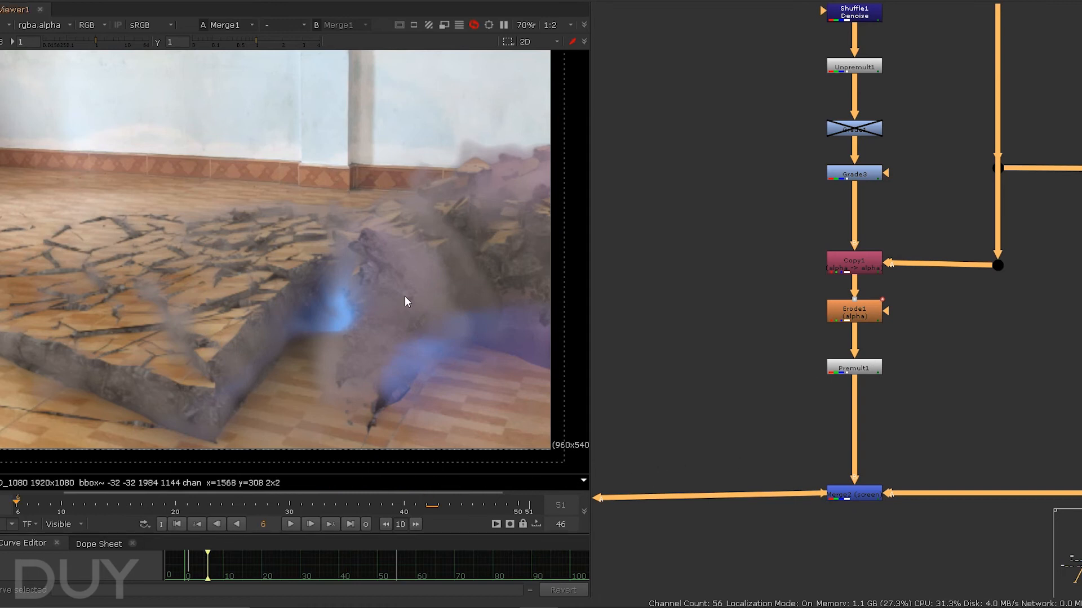
pyautogui.scroll(2, 405, 276)
pyautogui.scroll(2, 472, 194)
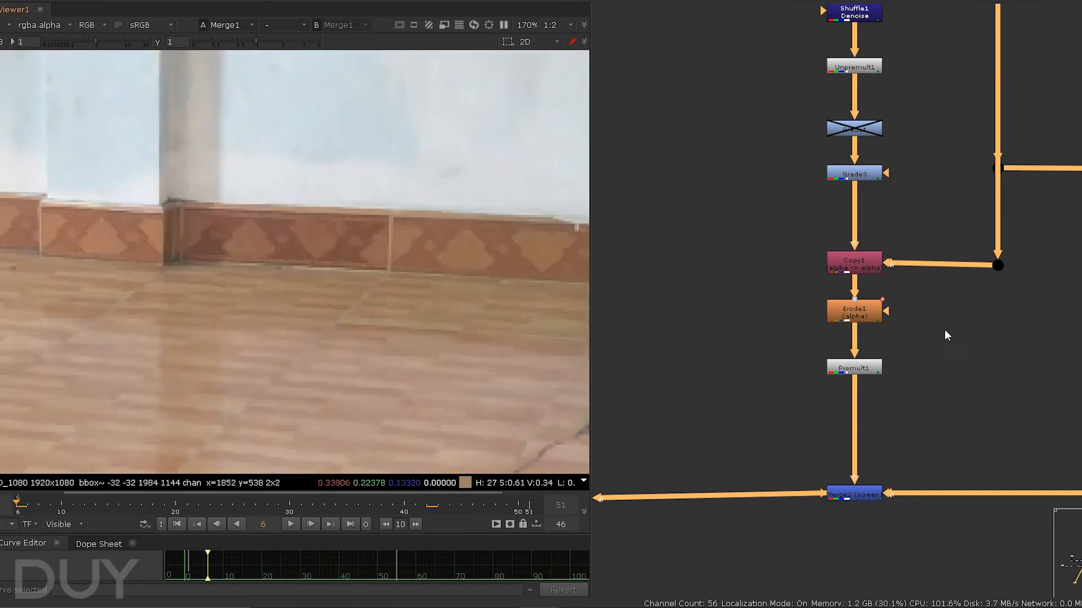
# Disable the Erode1 node and examine the seam between rendered and filmed floor up close.
pyautogui.click(854, 311)
pyautogui.press('d')
pyautogui.scroll(3, 489, 341)
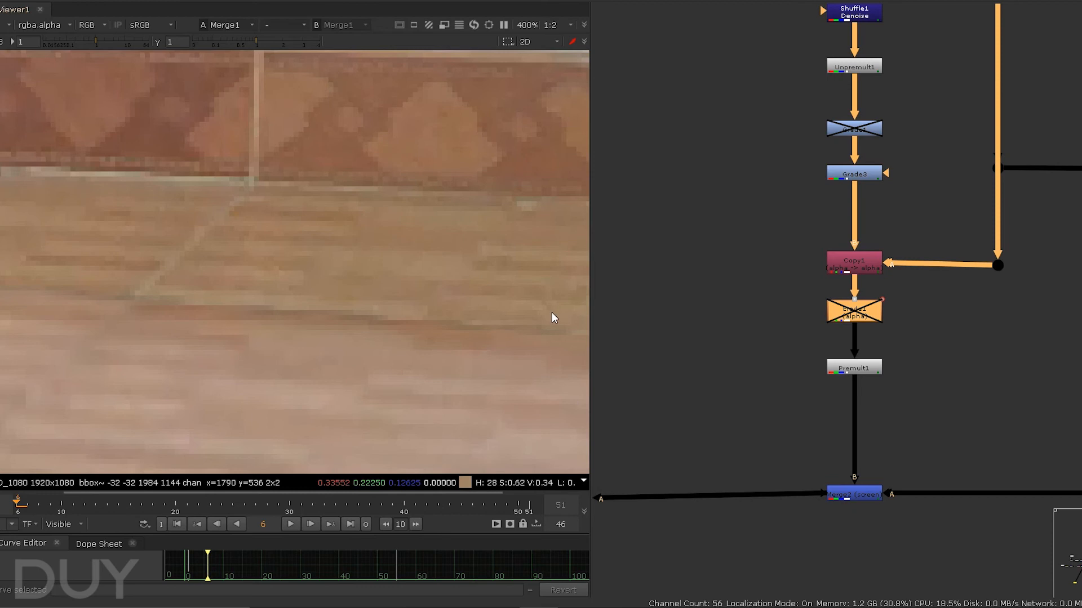
pyautogui.scroll(2, 552, 313)
pyautogui.scroll(1, 284, 326)
pyautogui.scroll(-2, 283, 326)
pyautogui.moveTo(255, 313); pyautogui.dragTo(333, 280, button='middle')
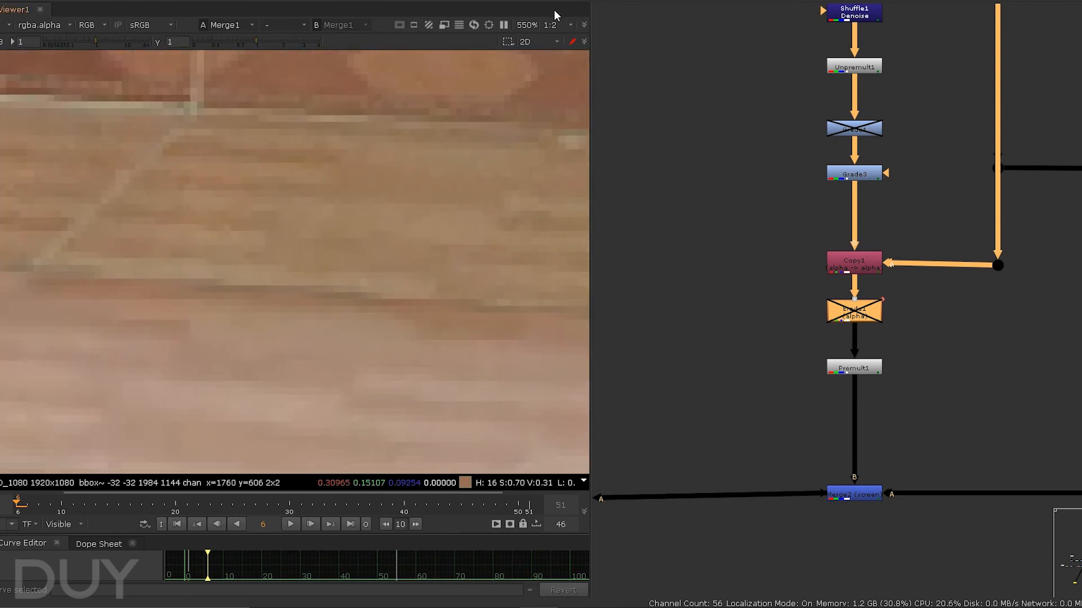
# Set the viewer's downrez factor to 1:1 and examine the floor seam at full resolution.
pyautogui.click(550, 26)
pyautogui.scroll(2, 370, 283)
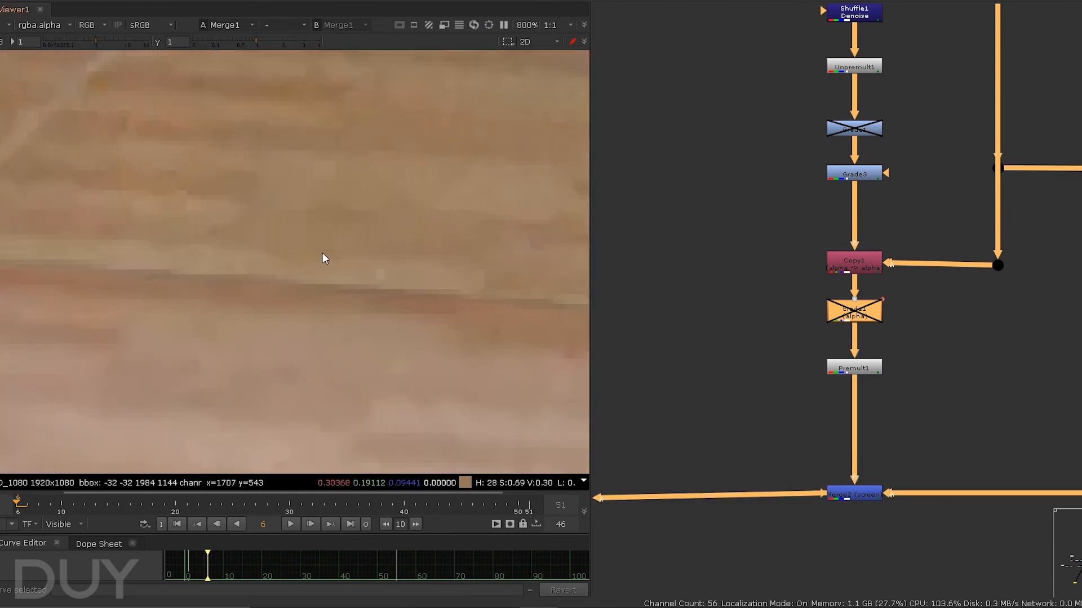
pyautogui.scroll(-3, 512, 316)
pyautogui.scroll(-1, 429, 312)
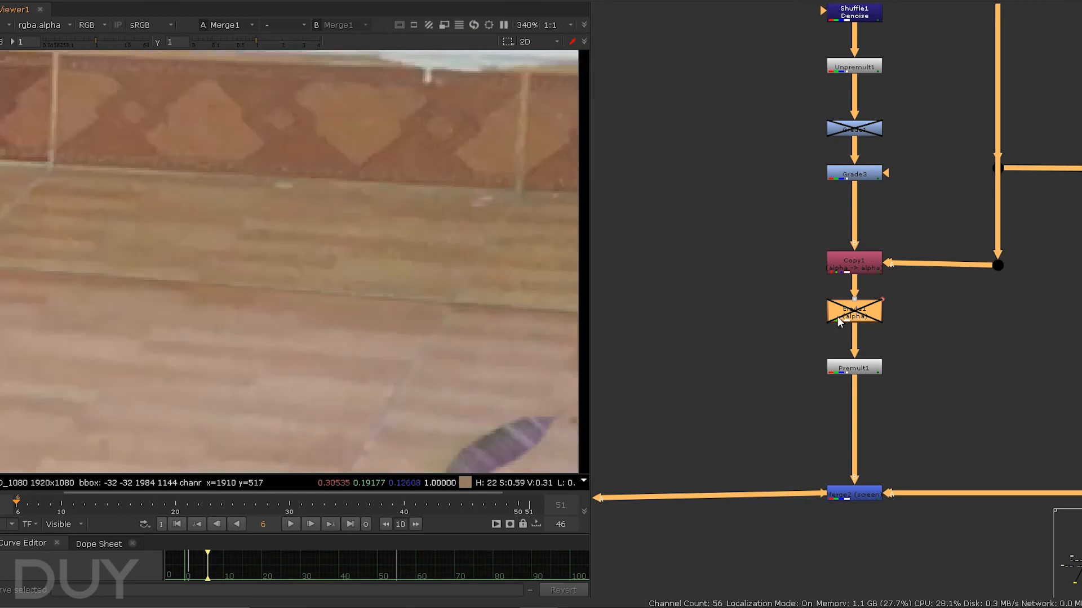
# Compare the floor seam with Erode1 enabled and disabled, leave the node enabled and fit the image in the viewer.
pyautogui.press('d')
pyautogui.press('d')
pyautogui.press('d')
pyautogui.scroll(-3, 474, 329)
pyautogui.scroll(-6, 491, 286)
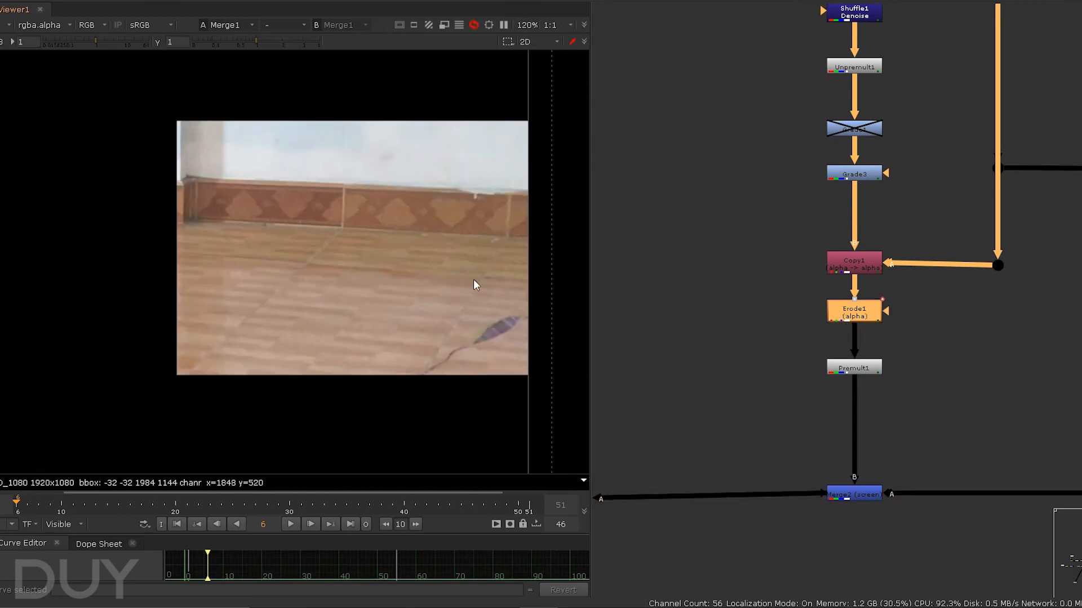
pyautogui.press('f')
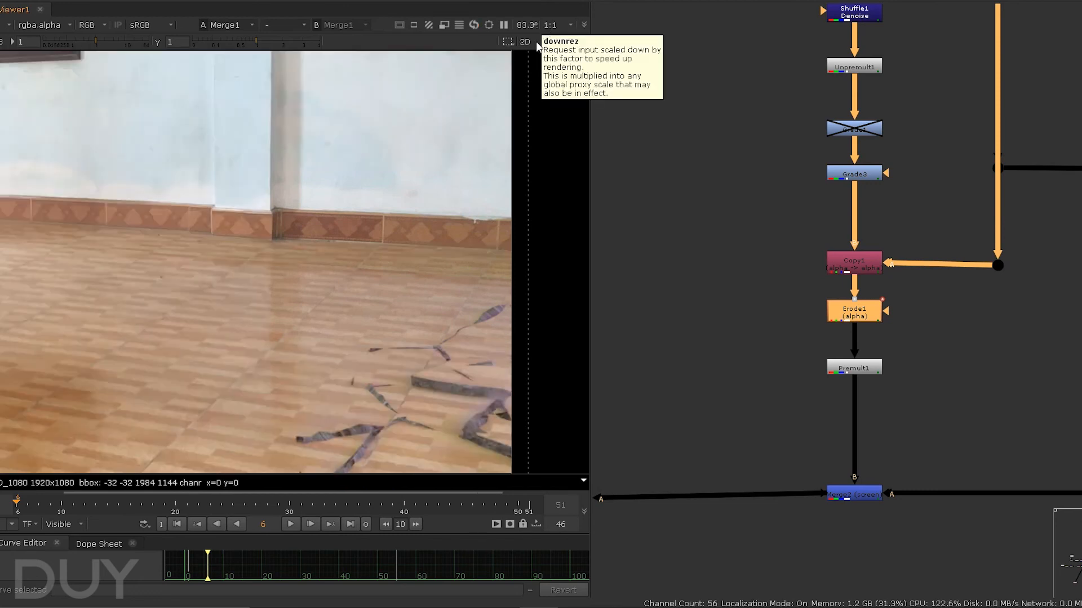
# Set the viewer's downrez factor to 1:2 for faster previewing.
pyautogui.scroll(-2, 319, 247)
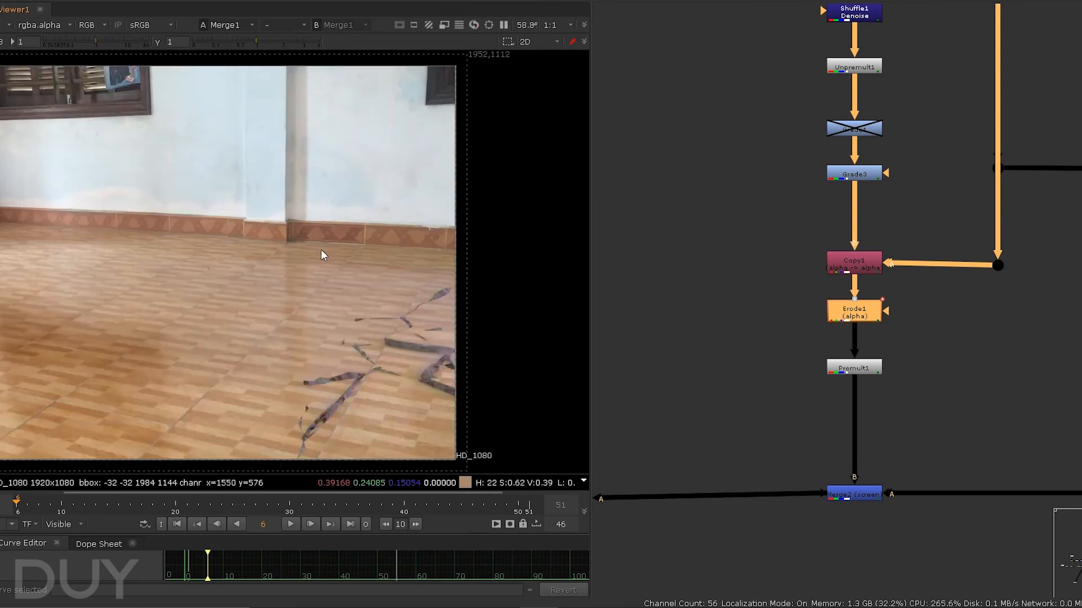
pyautogui.click(560, 23)
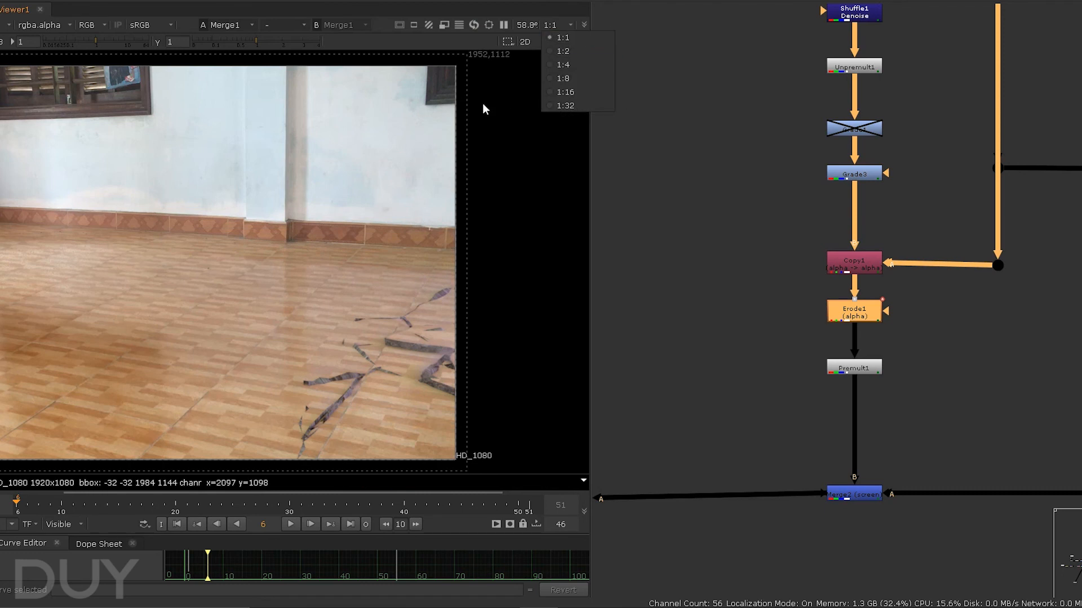
pyautogui.click(138, 301)
pyautogui.scroll(-3, 192, 293)
pyautogui.moveTo(202, 298); pyautogui.dragTo(385, 292, button='middle')
pyautogui.scroll(3, 437, 265)
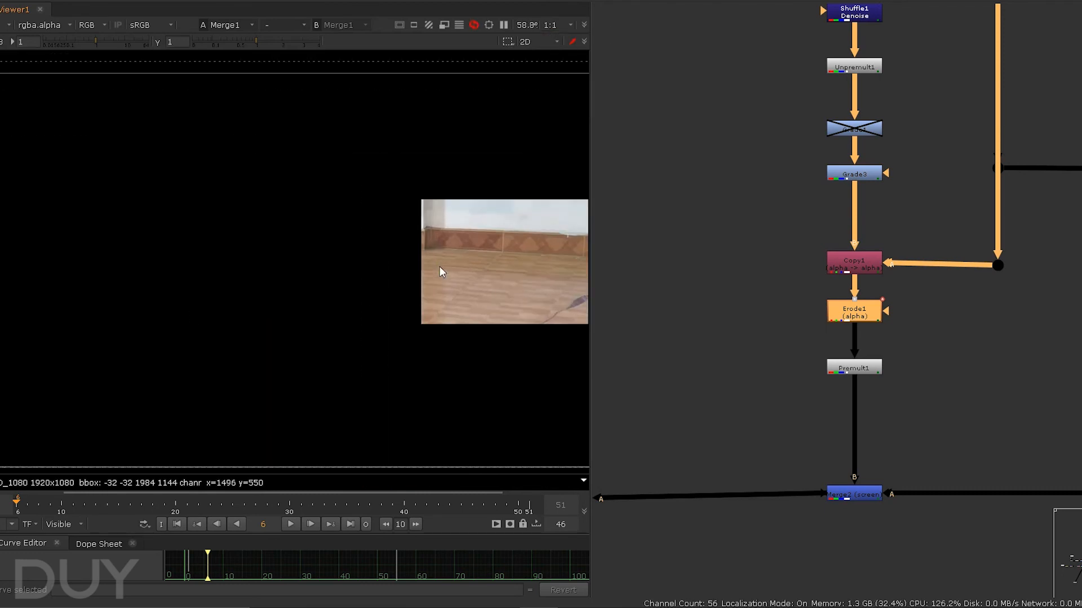
pyautogui.click(555, 27)
pyautogui.click(560, 51)
# View the Radial1 mask feeding Glow2, then return the viewer to the Glow2 output.
pyautogui.click(810, 186)
pyautogui.scroll(-6, 810, 450)
pyautogui.moveTo(810, 458); pyautogui.dragTo(924, 319, button='middle')
pyautogui.scroll(8, 844, 366)
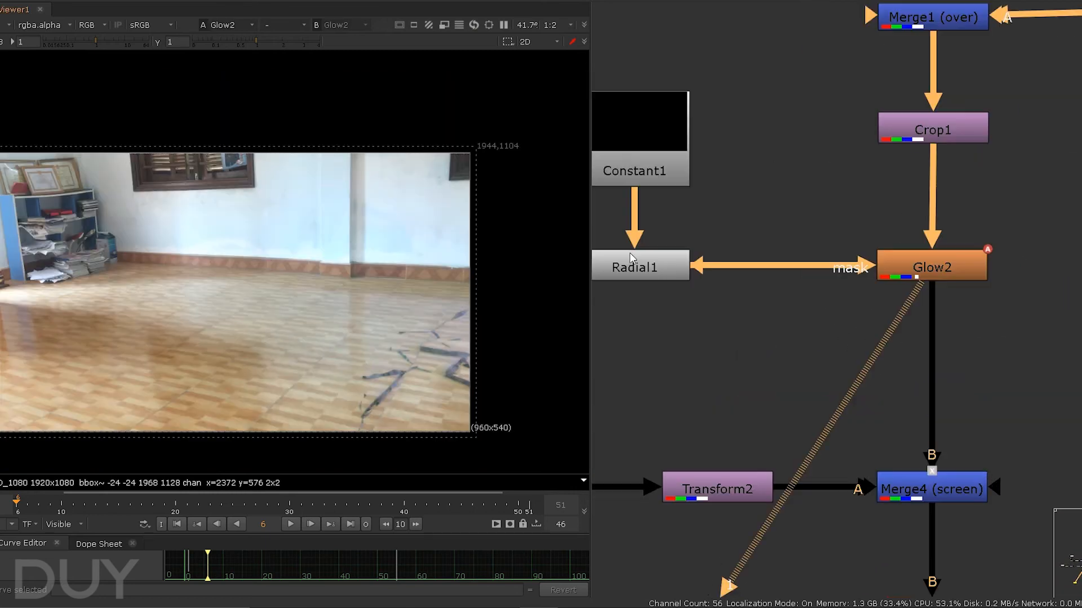
pyautogui.click(630, 256)
pyautogui.press('1')
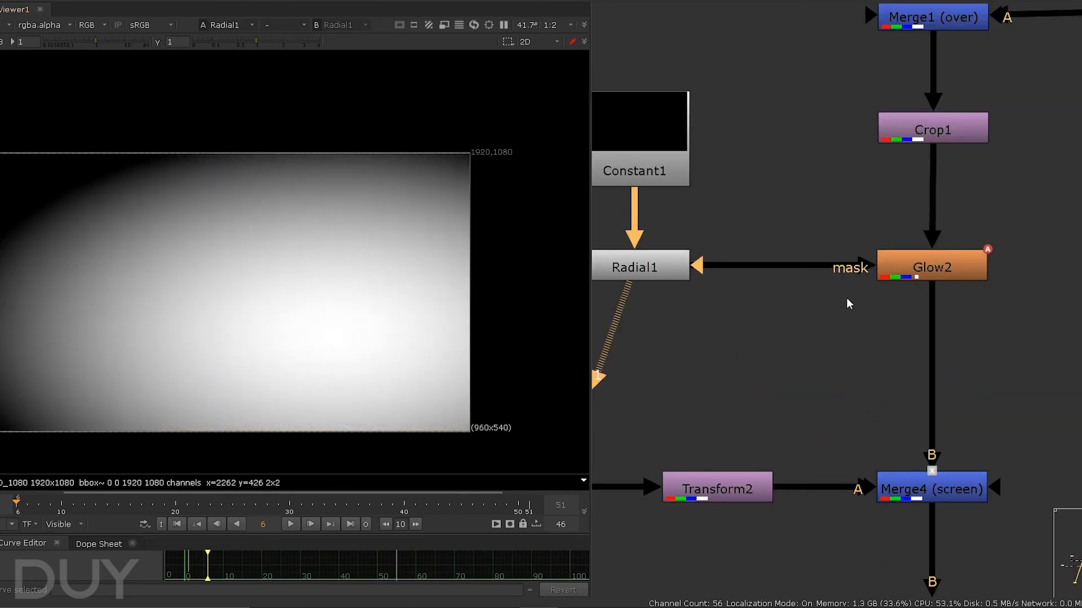
pyautogui.click(880, 256)
pyautogui.press('1')
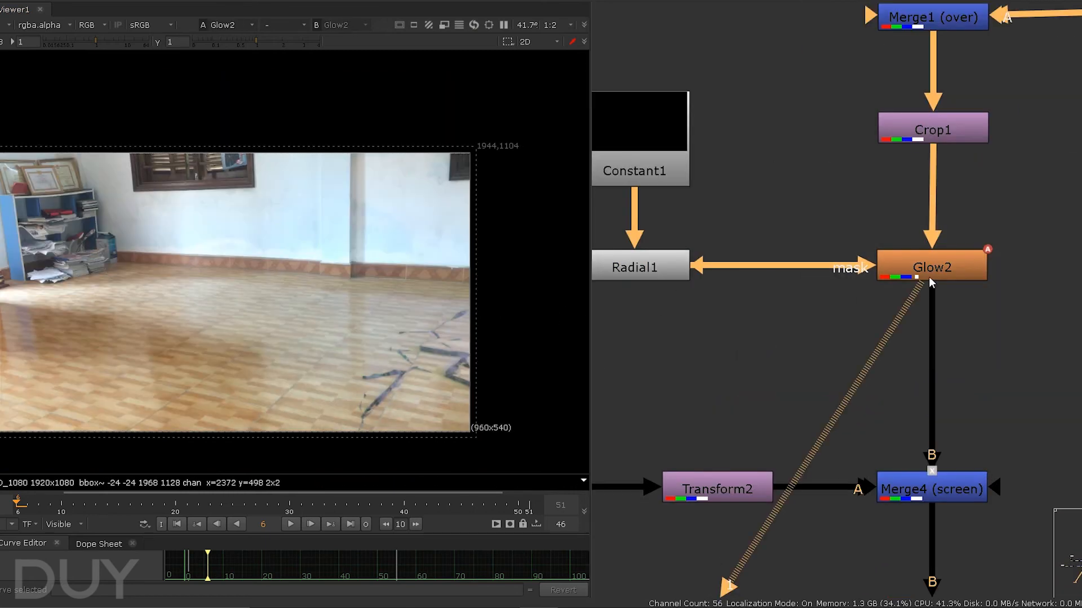
# Open the Glow2 properties, check the animated brightness up to frame 14, and close them.
pyautogui.press('Return')
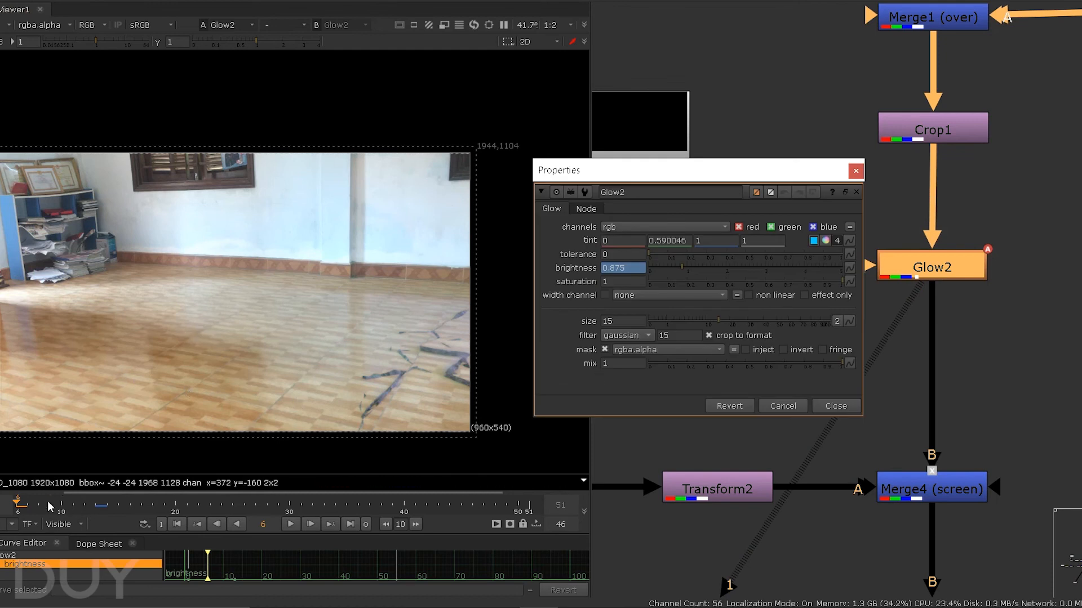
pyautogui.click(58, 502)
pyautogui.click(83, 502)
pyautogui.click(107, 503)
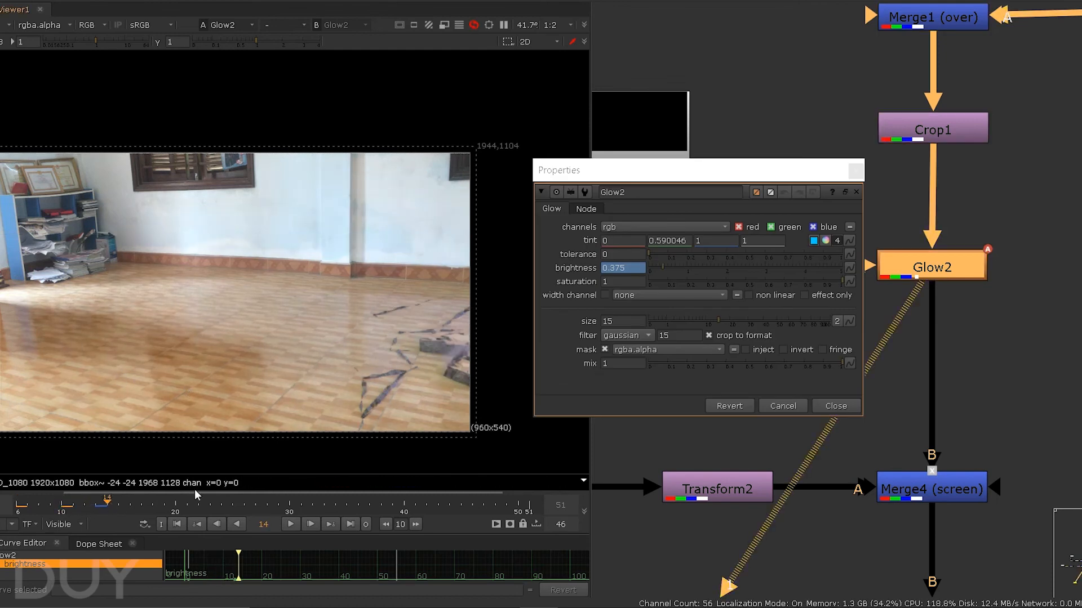
pyautogui.click(855, 171)
# View the Read4 ember burst footage and examine it at frame 26.
pyautogui.scroll(-3, 752, 344)
pyautogui.moveTo(616, 482); pyautogui.dragTo(1016, 345, button='middle')
pyautogui.moveTo(613, 70); pyautogui.dragTo(844, 320)
pyautogui.press('1')
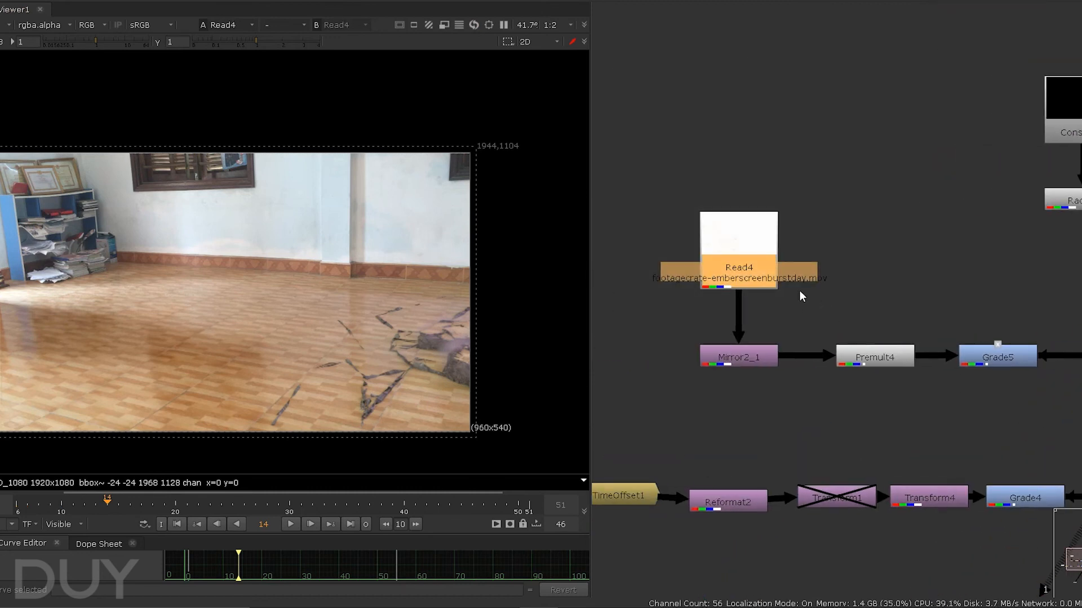
pyautogui.click(814, 297)
pyautogui.moveTo(856, 300); pyautogui.dragTo(893, 258, button='middle')
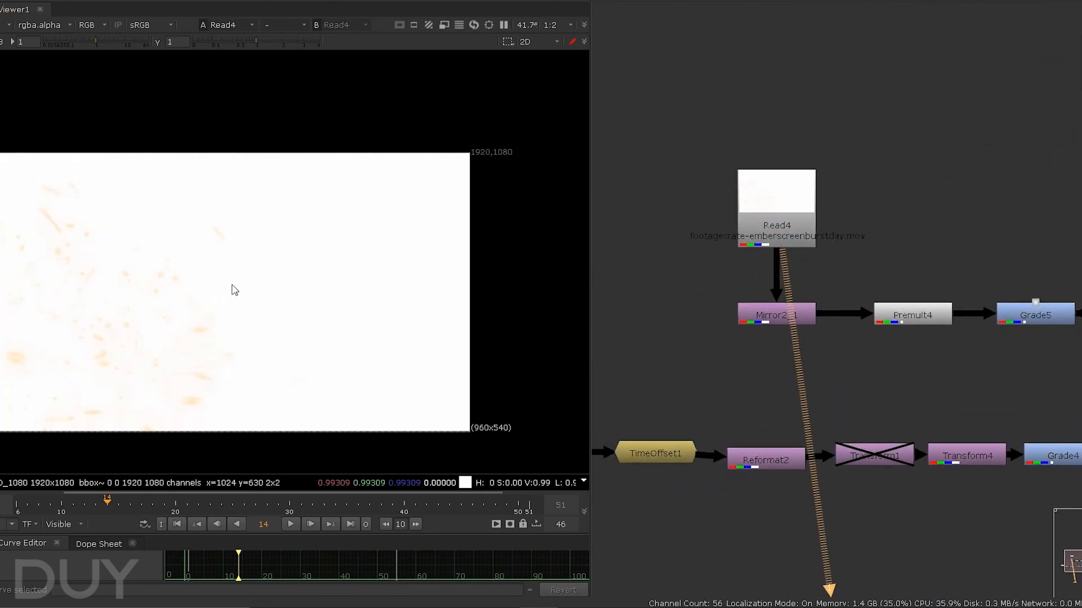
pyautogui.click(244, 503)
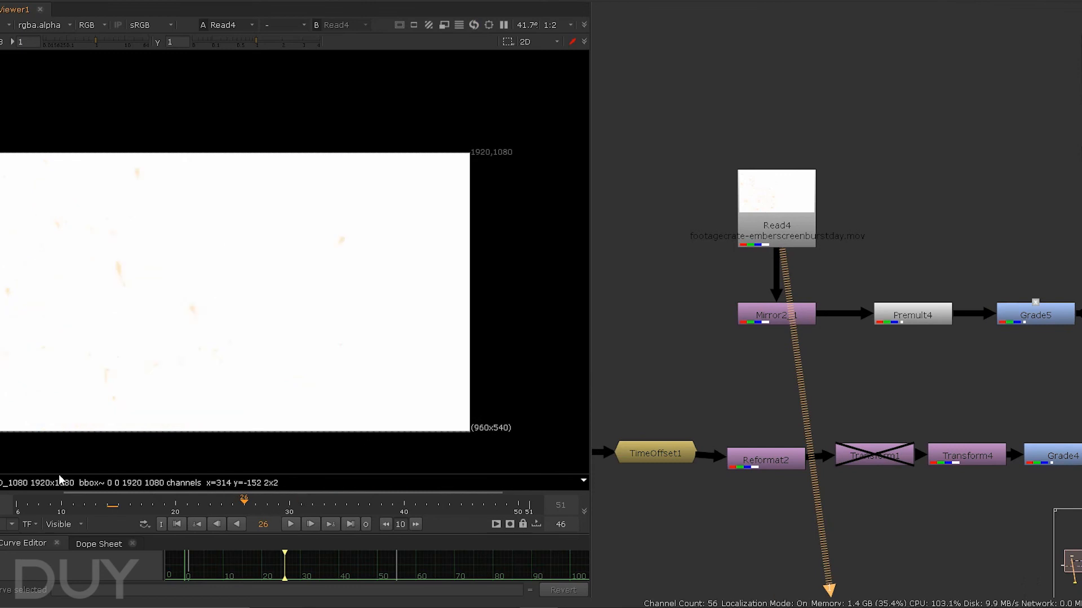
# View the embers after the Premult4 node and after the Grade5 node to compare the two outputs.
pyautogui.click(751, 379)
pyautogui.moveTo(989, 316); pyautogui.dragTo(879, 309, button='middle')
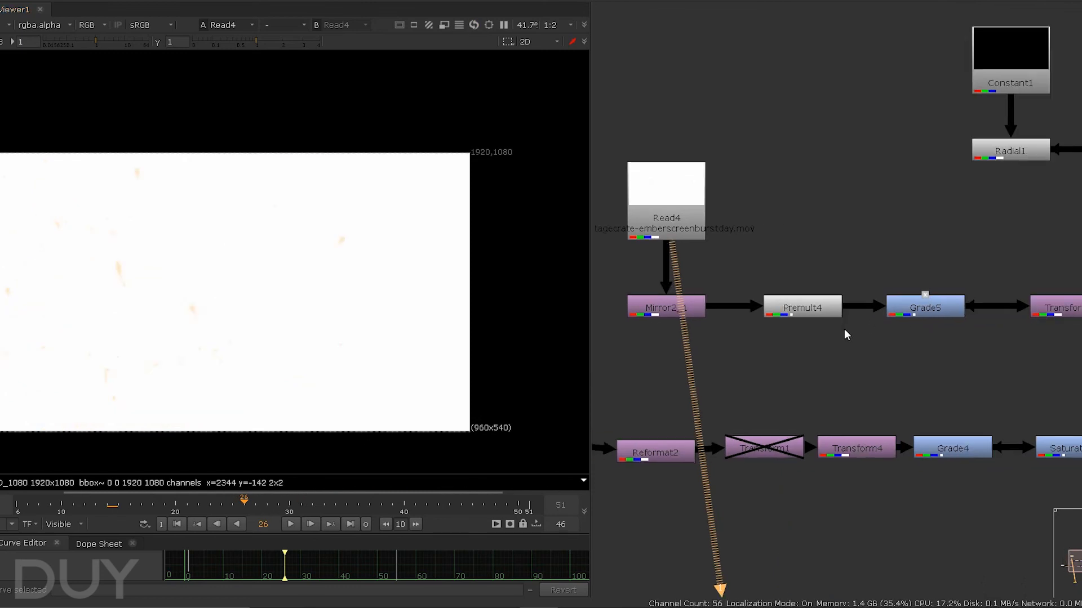
pyautogui.moveTo(742, 263); pyautogui.dragTo(860, 344)
pyautogui.press('1')
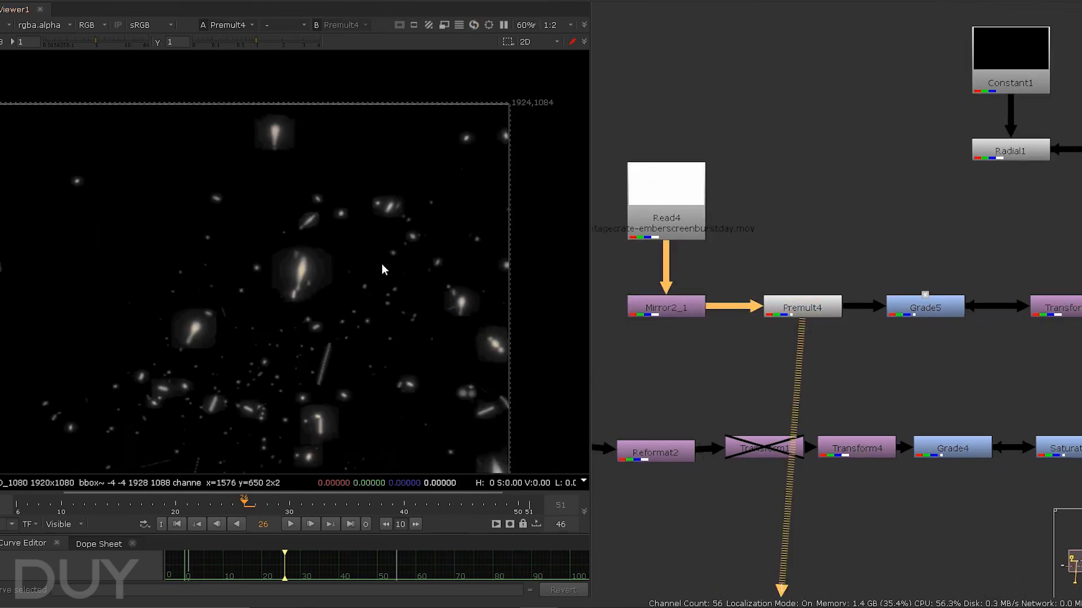
pyautogui.moveTo(865, 330); pyautogui.dragTo(796, 318, button='middle')
pyautogui.moveTo(779, 225); pyautogui.dragTo(957, 348)
pyautogui.press('1')
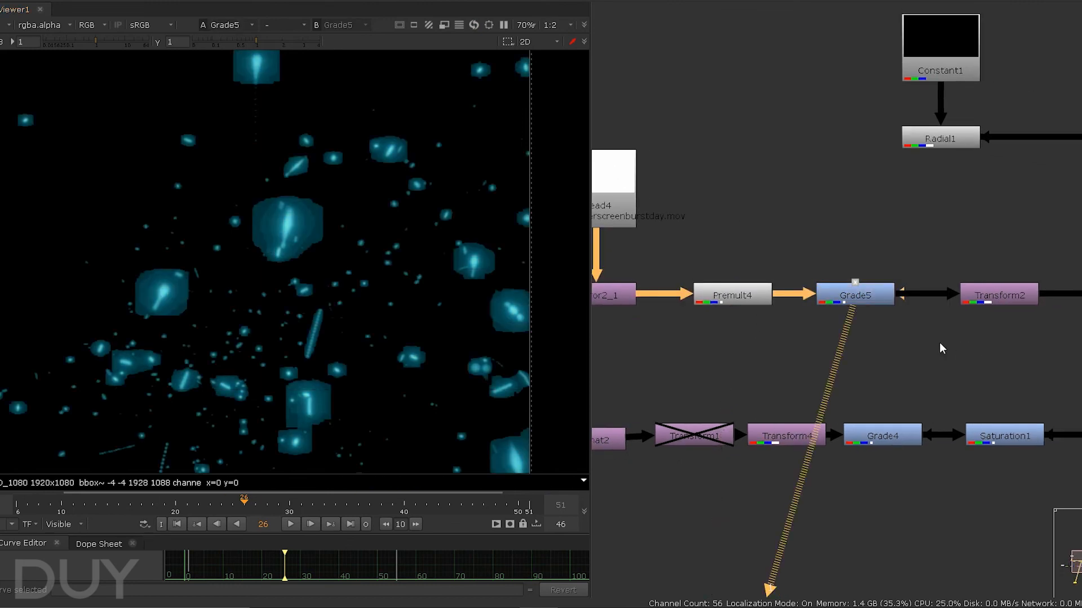
# View the Transform2 embers, then examine them composited over the floor in the Merge4 (screen) output.
pyautogui.moveTo(938, 343); pyautogui.dragTo(747, 336, button='middle')
pyautogui.moveTo(728, 225); pyautogui.dragTo(921, 367)
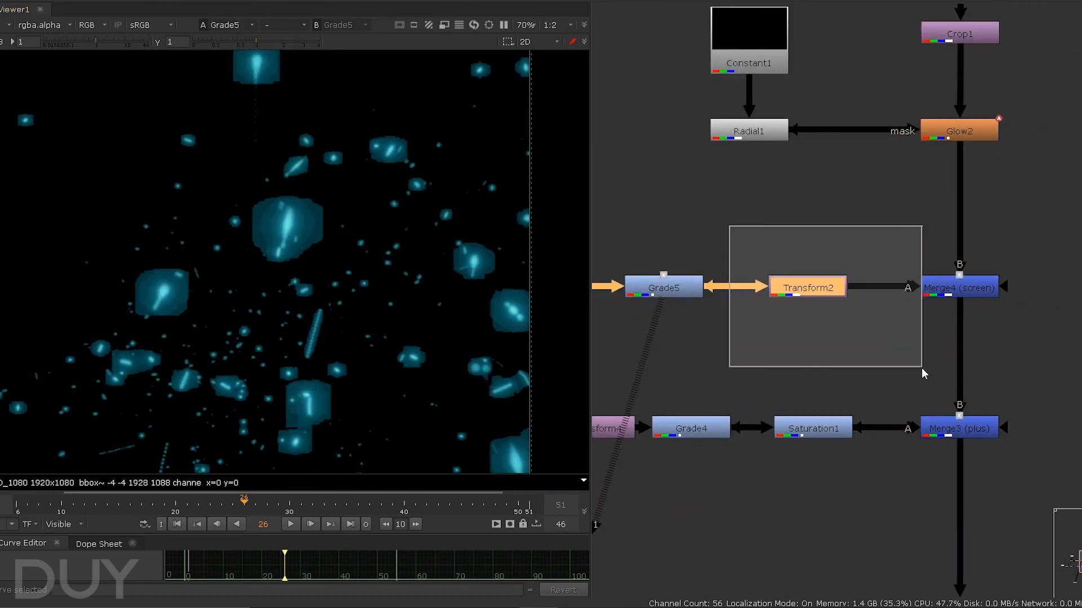
pyautogui.press('1')
pyautogui.scroll(-2, 436, 243)
pyautogui.moveTo(900, 247); pyautogui.dragTo(1015, 312)
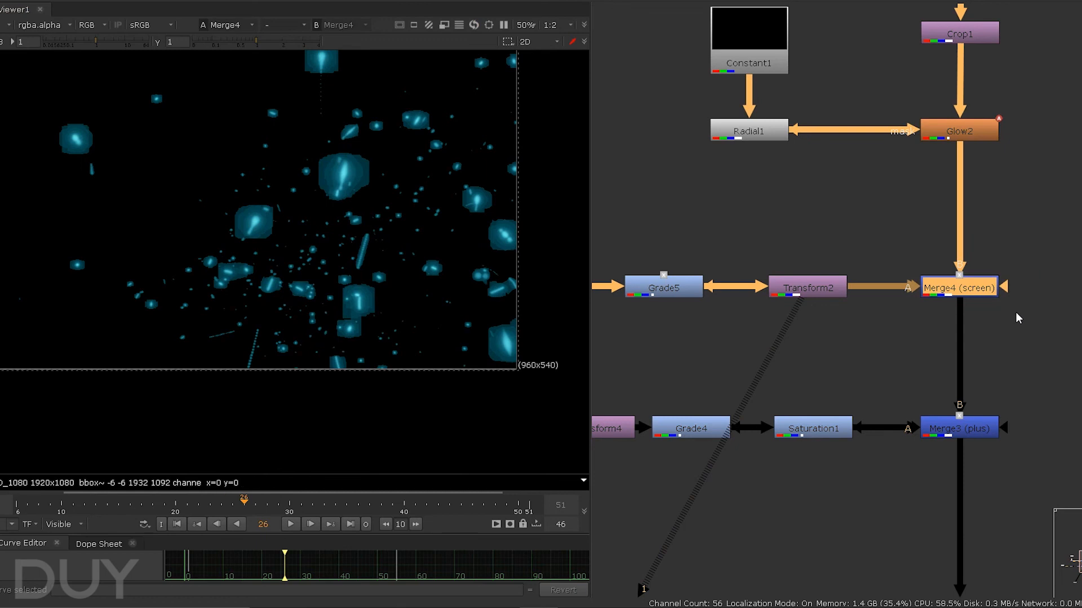
pyautogui.press('1')
pyautogui.scroll(3, 354, 198)
pyautogui.scroll(-5, 344, 181)
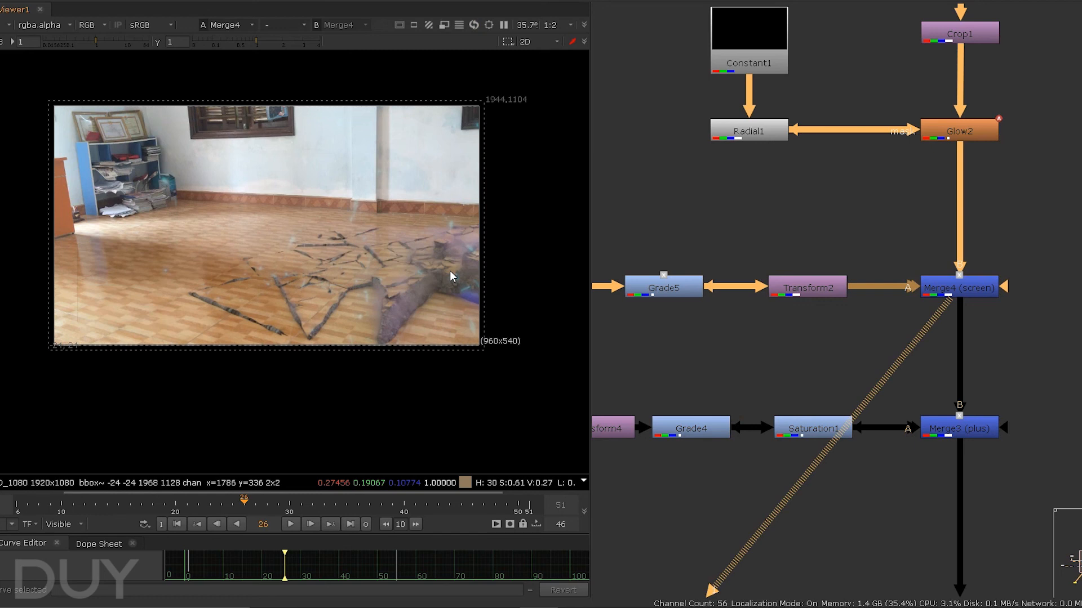
# View the Read5 lightning-with-sparks footage and play it through the timeline.
pyautogui.scroll(-4, 894, 399)
pyautogui.moveTo(600, 379); pyautogui.dragTo(825, 360, button='middle')
pyautogui.scroll(3, 755, 355)
pyautogui.click(738, 346)
pyautogui.press('1')
pyautogui.click(296, 523)
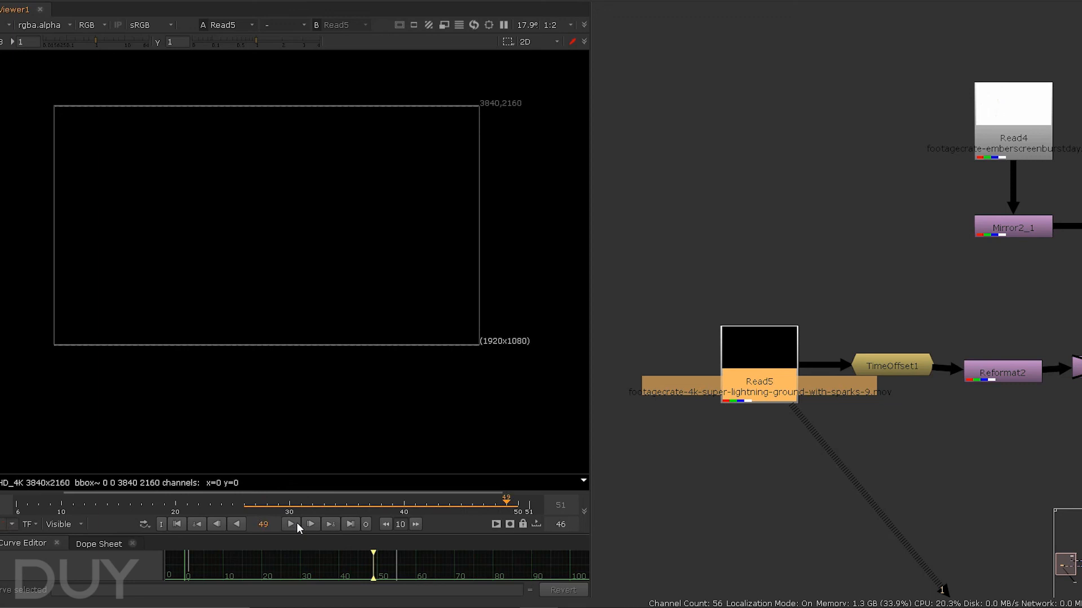
pyautogui.click(295, 523)
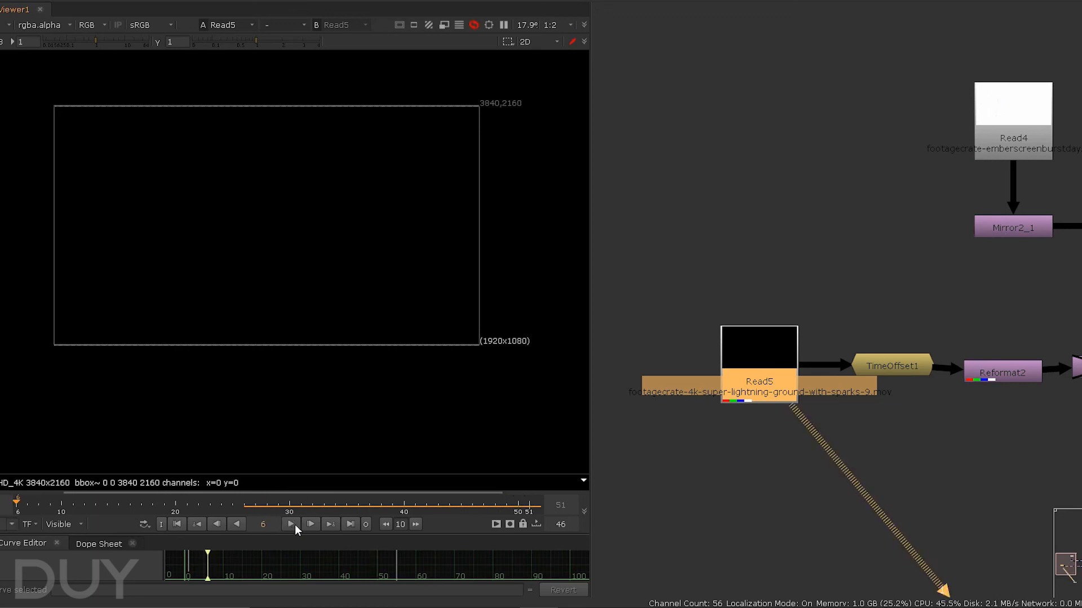
pyautogui.click(290, 524)
# View the Merge3 (plus) output to check the lightning sparks added over the composite.
pyautogui.scroll(-3, 731, 526)
pyautogui.moveTo(1077, 497); pyautogui.dragTo(799, 418, button='middle')
pyautogui.moveTo(813, 312); pyautogui.dragTo(882, 375)
pyautogui.moveTo(882, 375); pyautogui.dragTo(885, 383)
pyautogui.press('1')
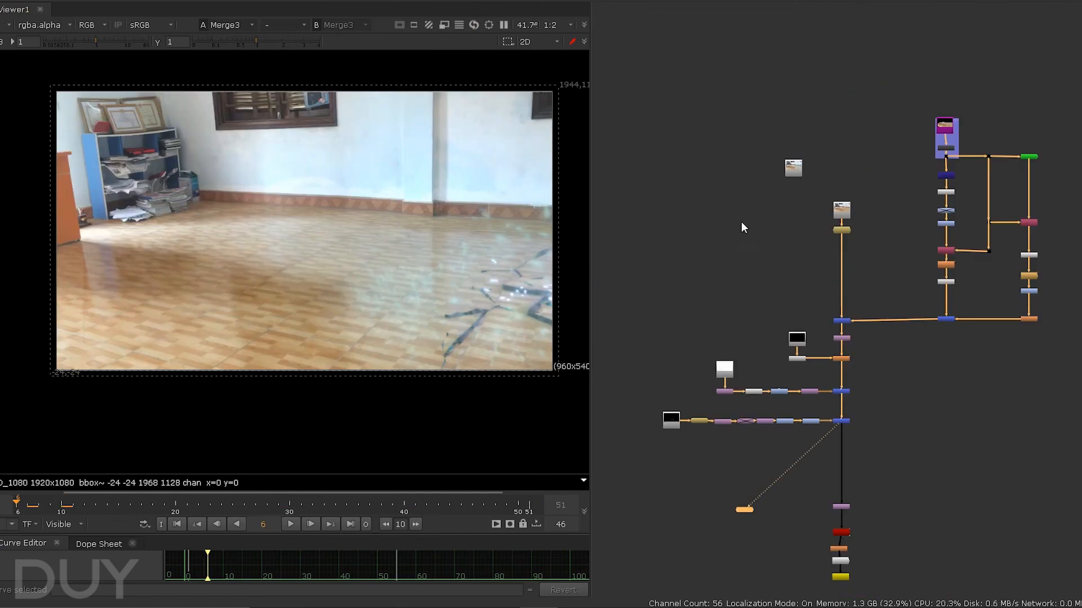
# Point out the whole node network, then view the Read2 floor render inside its backdrop.
pyautogui.moveTo(646, 101); pyautogui.dragTo(1081, 465)
pyautogui.click(1067, 317)
pyautogui.scroll(5, 890, 136)
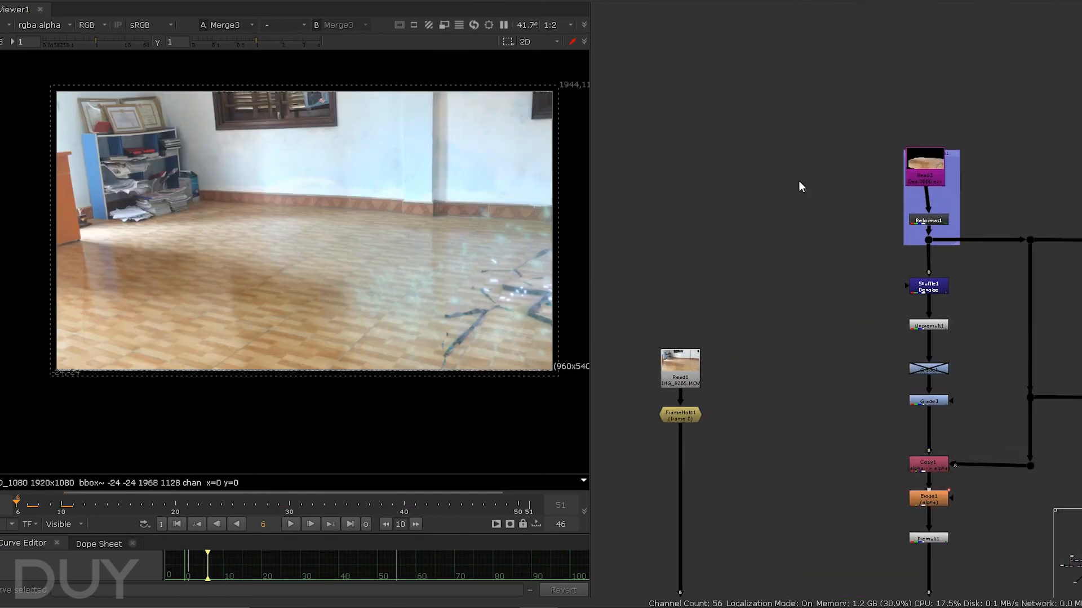
pyautogui.click(886, 186)
pyautogui.moveTo(843, 103); pyautogui.dragTo(990, 217)
pyautogui.press('1')
# Inspect the closing node chain from Crop2 through camera shake, motion blur and grain, and view the Write1 output.
pyautogui.scroll(-4, 806, 403)
pyautogui.scroll(-2, 806, 400)
pyautogui.moveTo(794, 555); pyautogui.dragTo(853, 344, button='middle')
pyautogui.moveTo(838, 490); pyautogui.dragTo(863, 275, button='middle')
pyautogui.scroll(8, 831, 290)
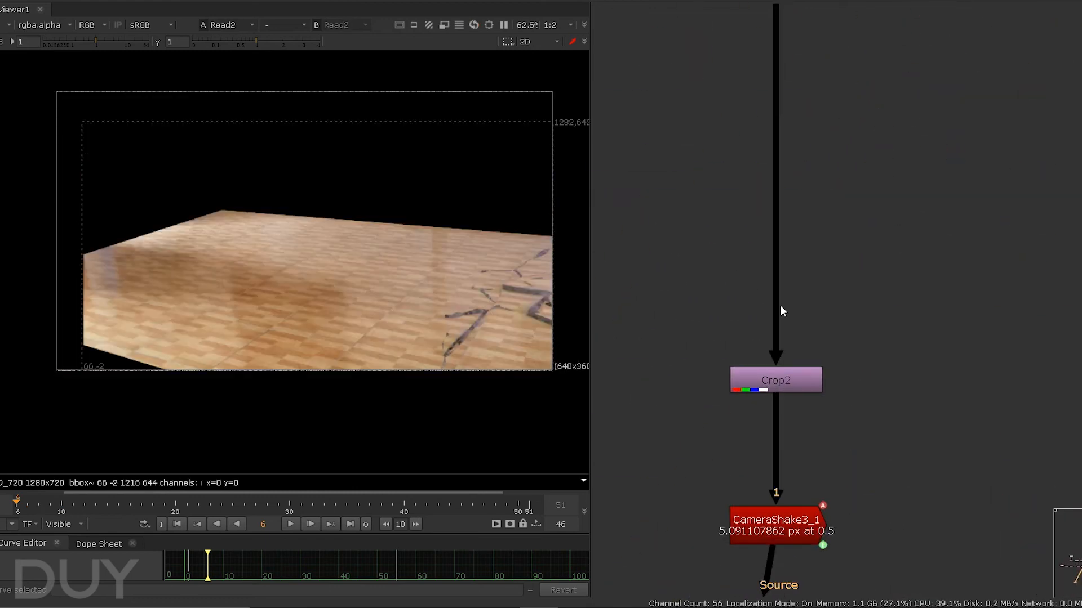
pyautogui.moveTo(782, 312); pyautogui.dragTo(819, 66, button='middle')
pyautogui.moveTo(708, 90); pyautogui.dragTo(926, 196)
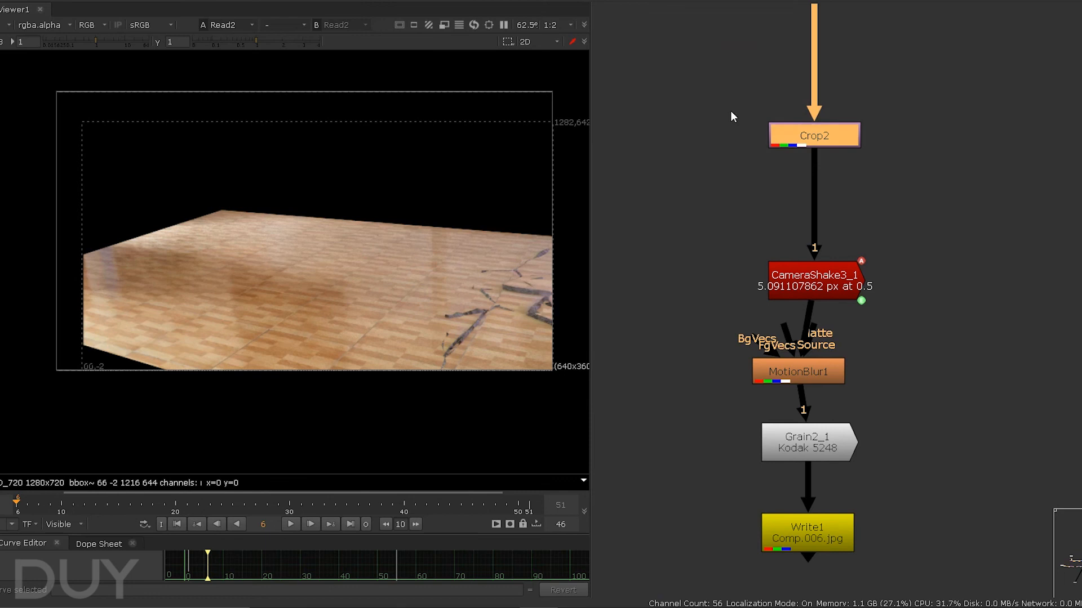
pyautogui.press('1')
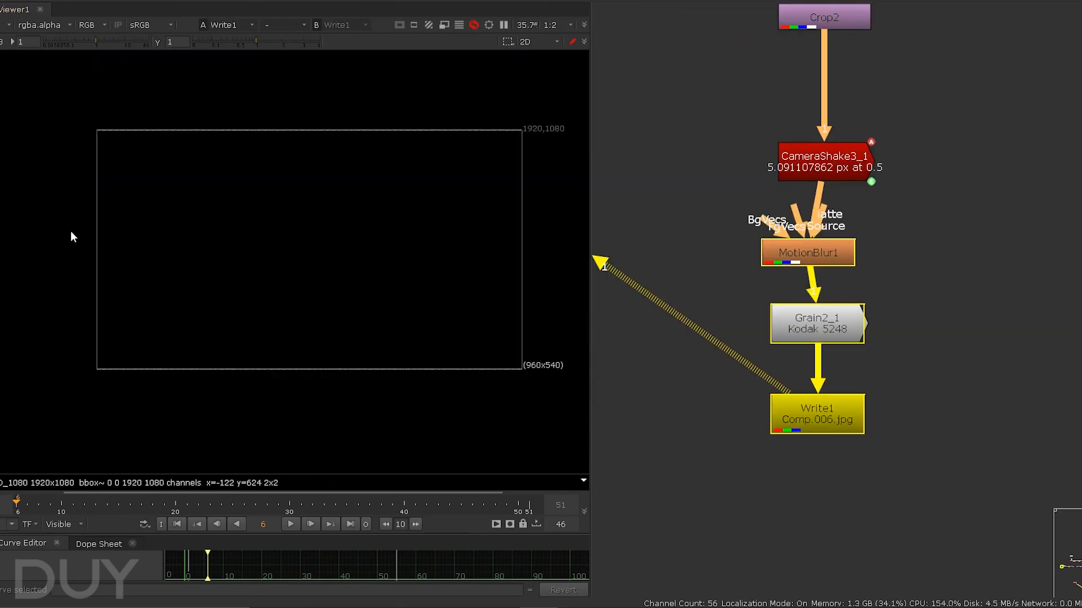
pyautogui.scroll(-5, 792, 384)
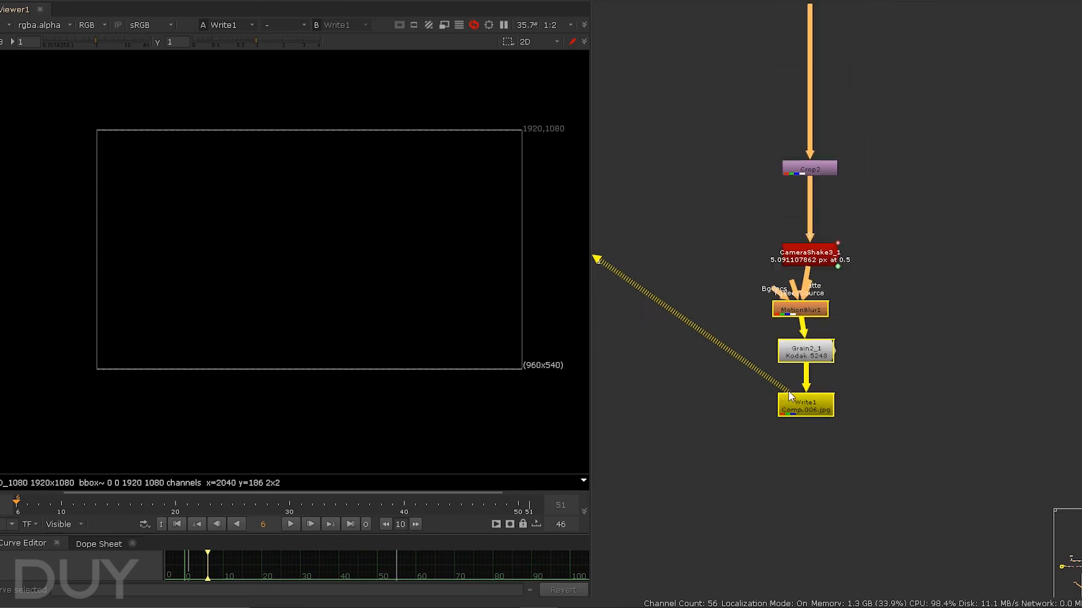